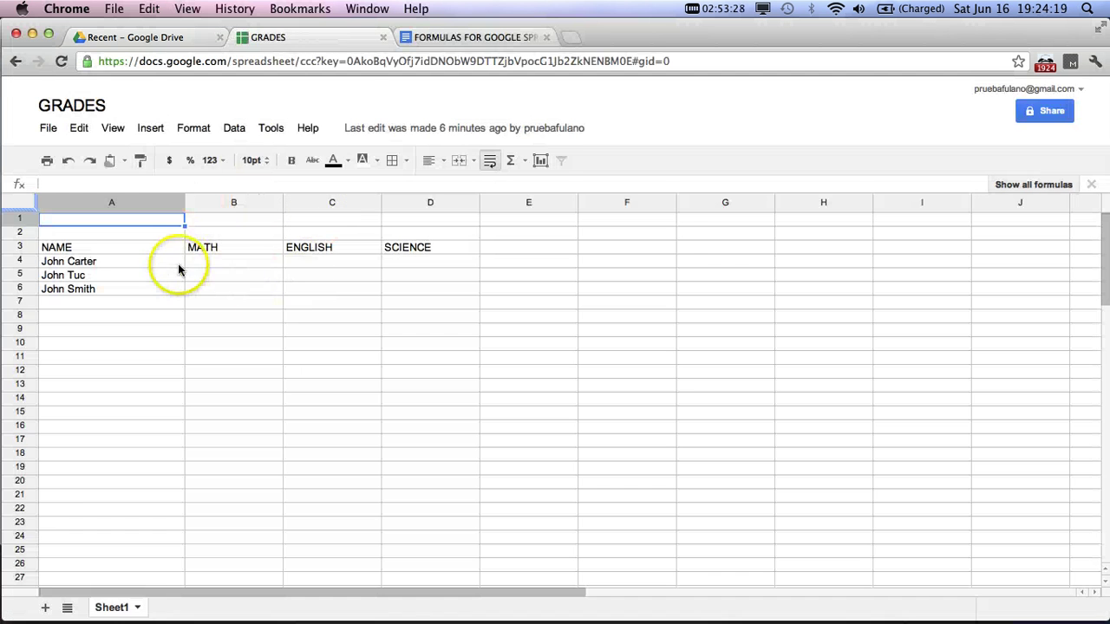
Review the GRADES sheet's NAME, MATH, ENGLISH and SCIENCE headers and the MATH grades in B4:B6
click(128, 252)
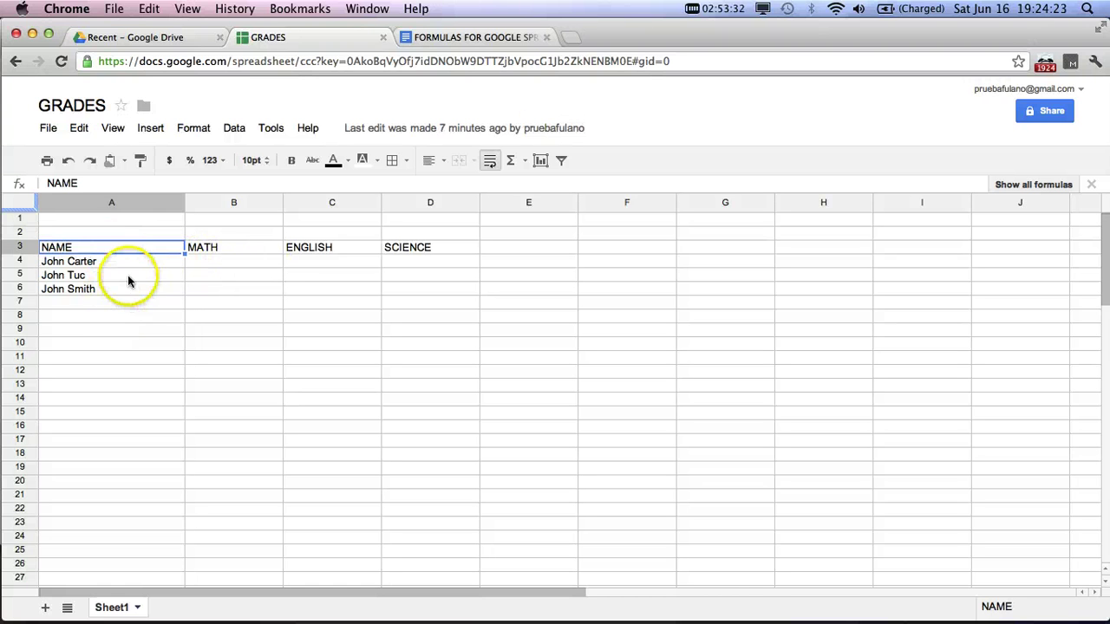
click(267, 247)
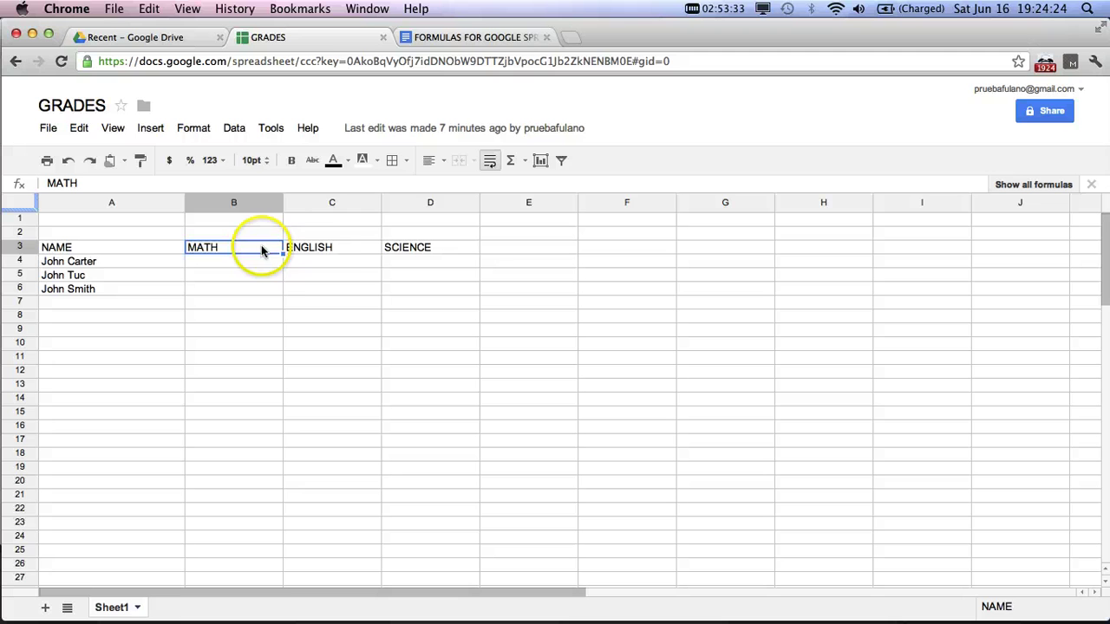
click(355, 246)
click(455, 254)
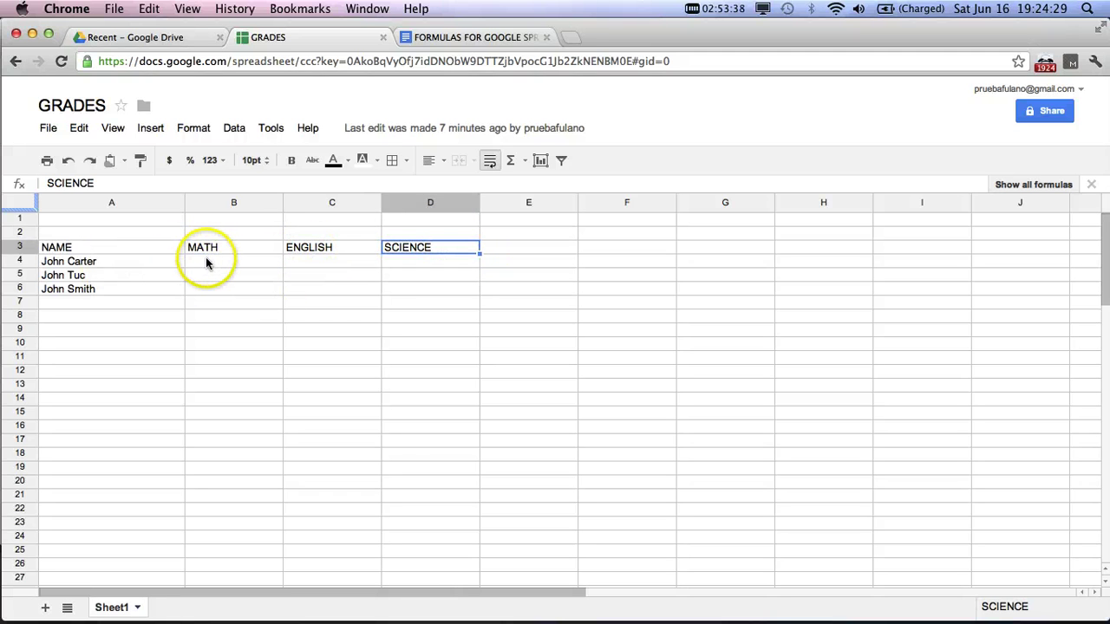
drag(209, 260, 213, 293)
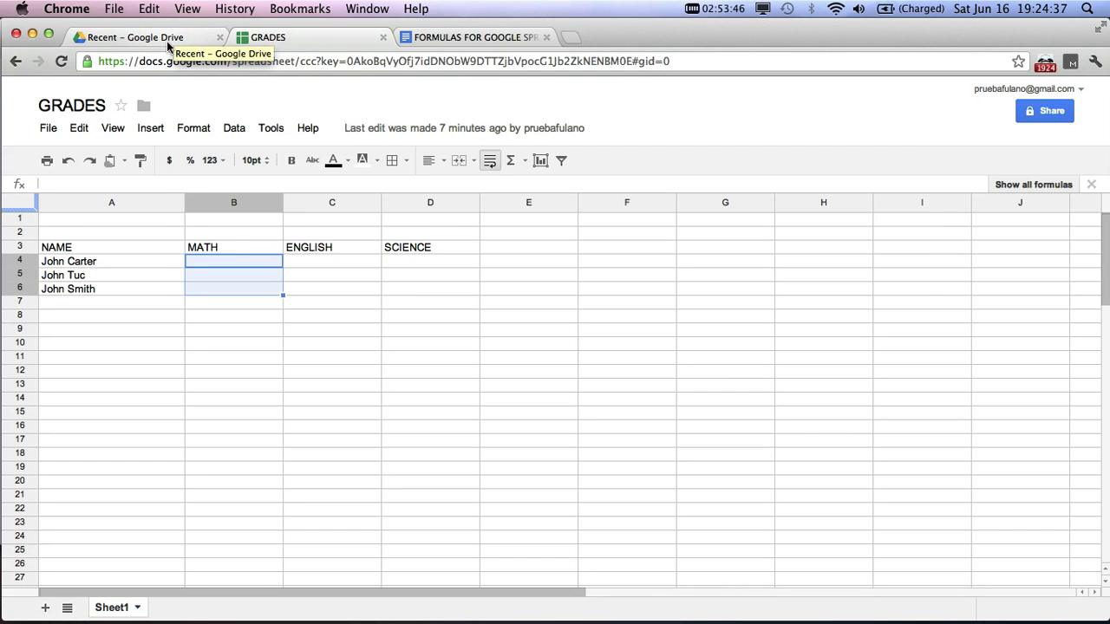
Create a new blank spreadsheet from the Google Drive file list
click(167, 40)
click(37, 184)
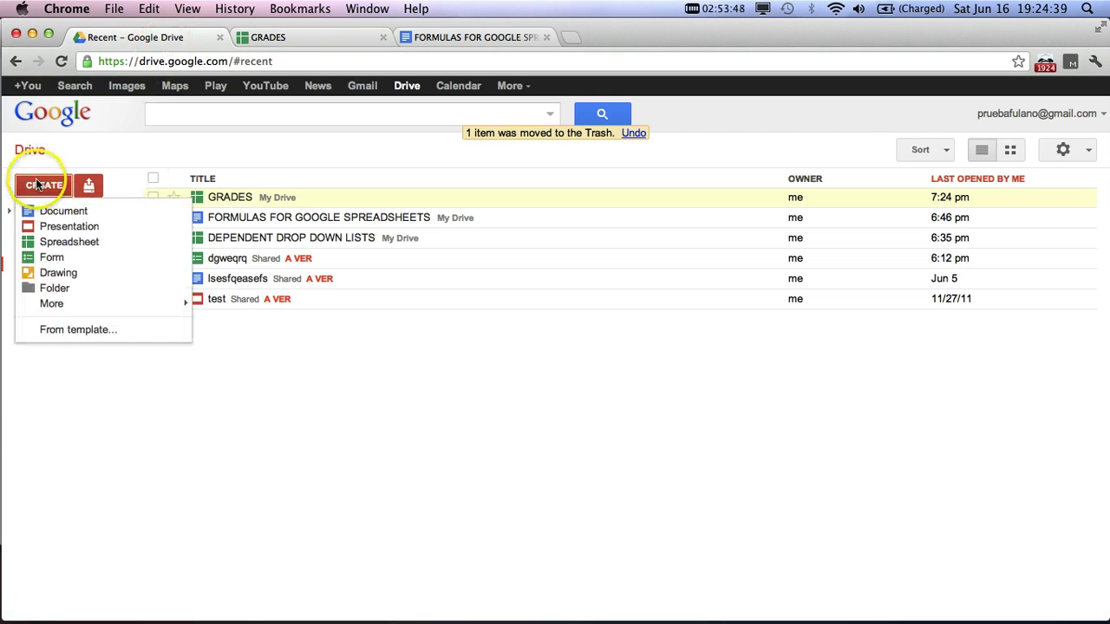
click(50, 239)
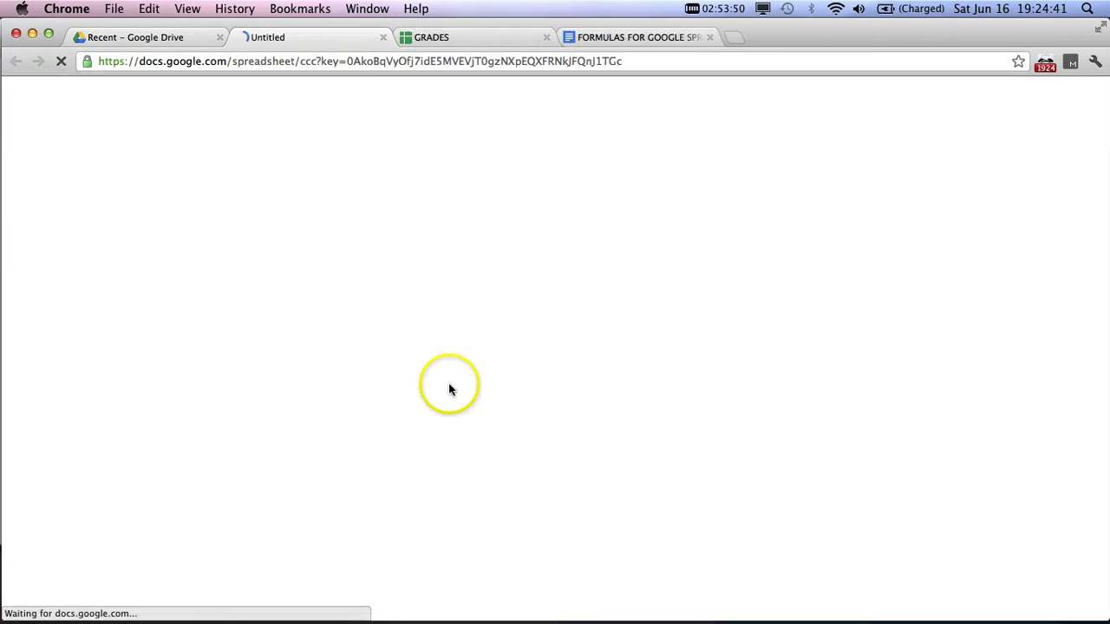
Title the new spreadsheet MATH EXAM
click(139, 114)
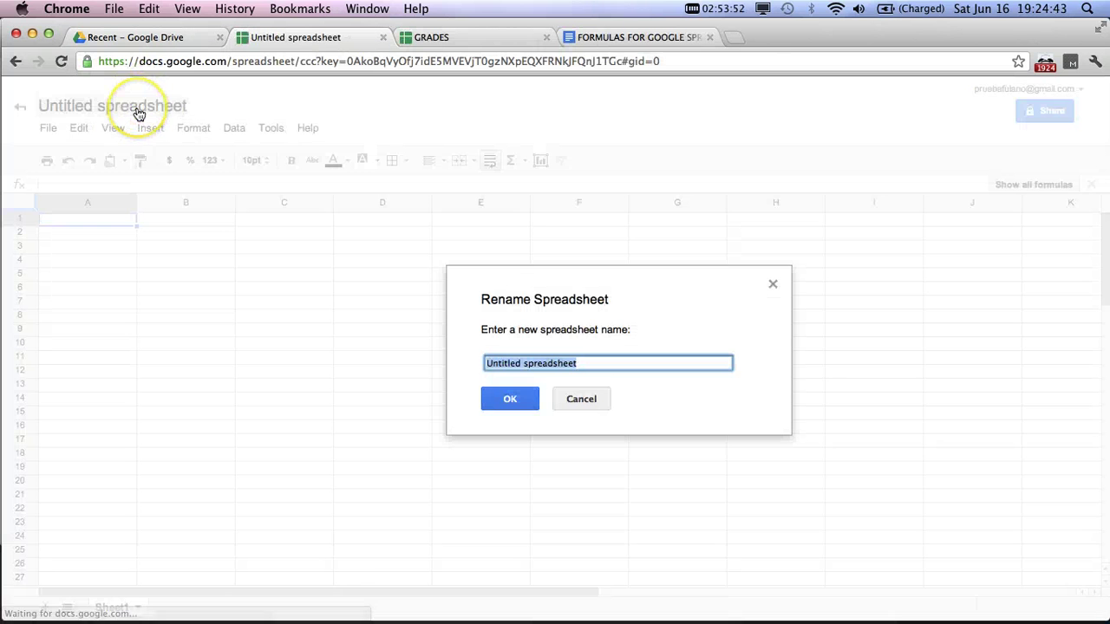
text(mat)
key(BackSpace)
key(BackSpace)
text(MAHT EXAM)
key(Return)
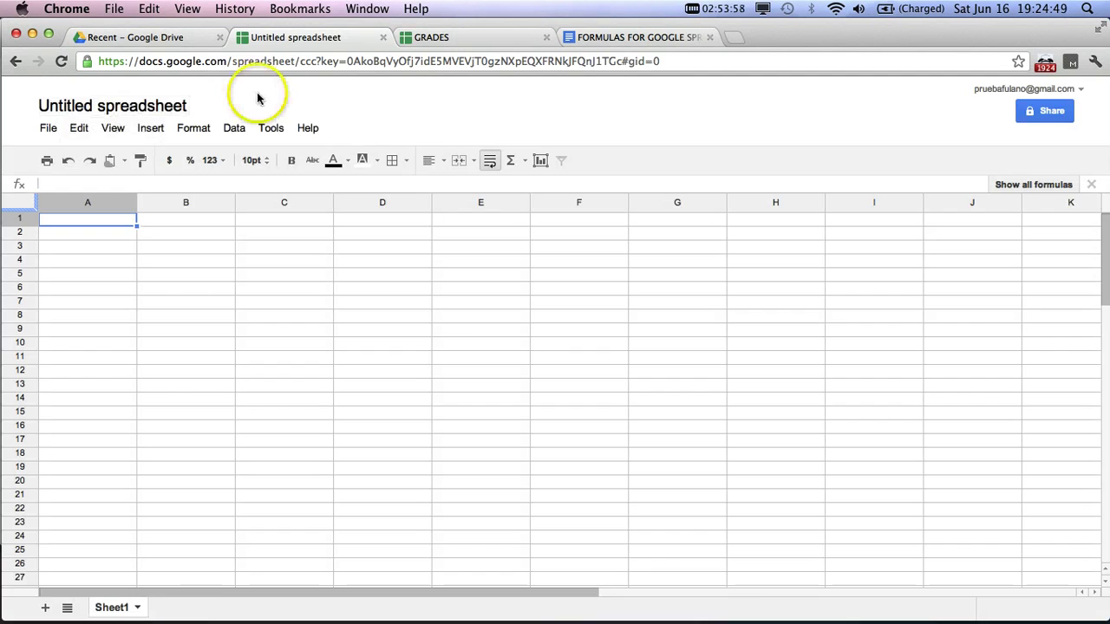
Create a linked form whose first question is a required FULL NAME text field
click(274, 130)
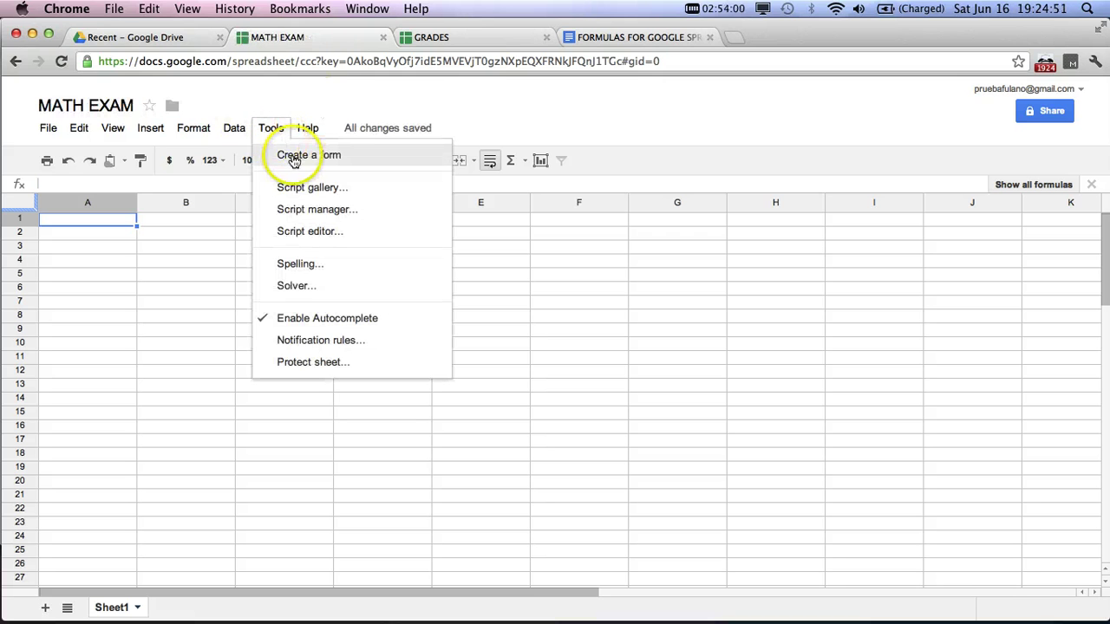
click(293, 156)
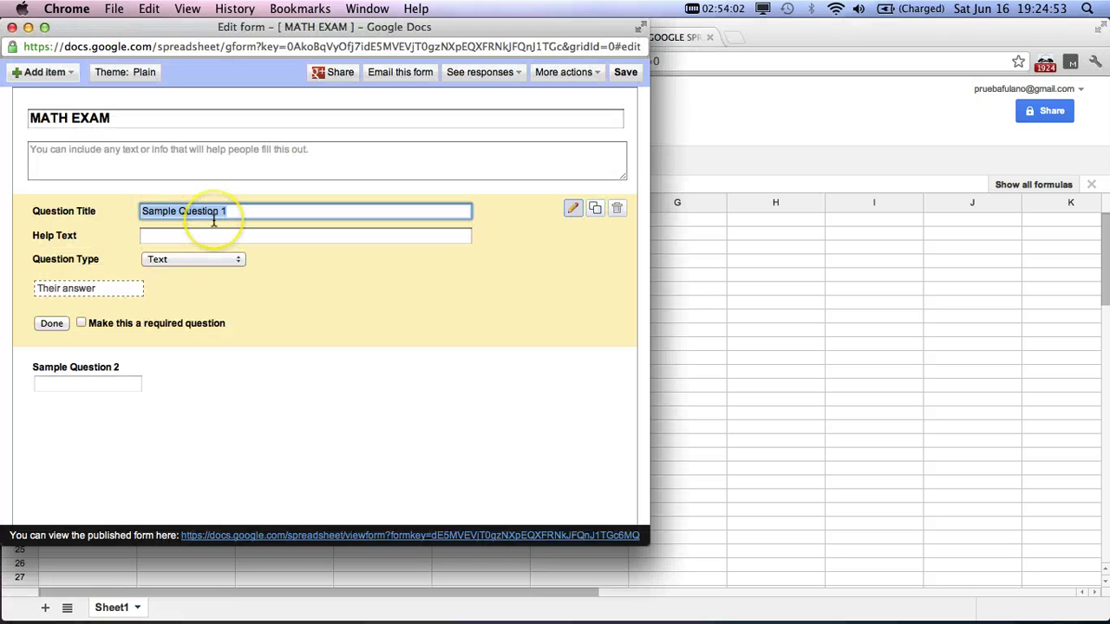
text(FULL NAME)
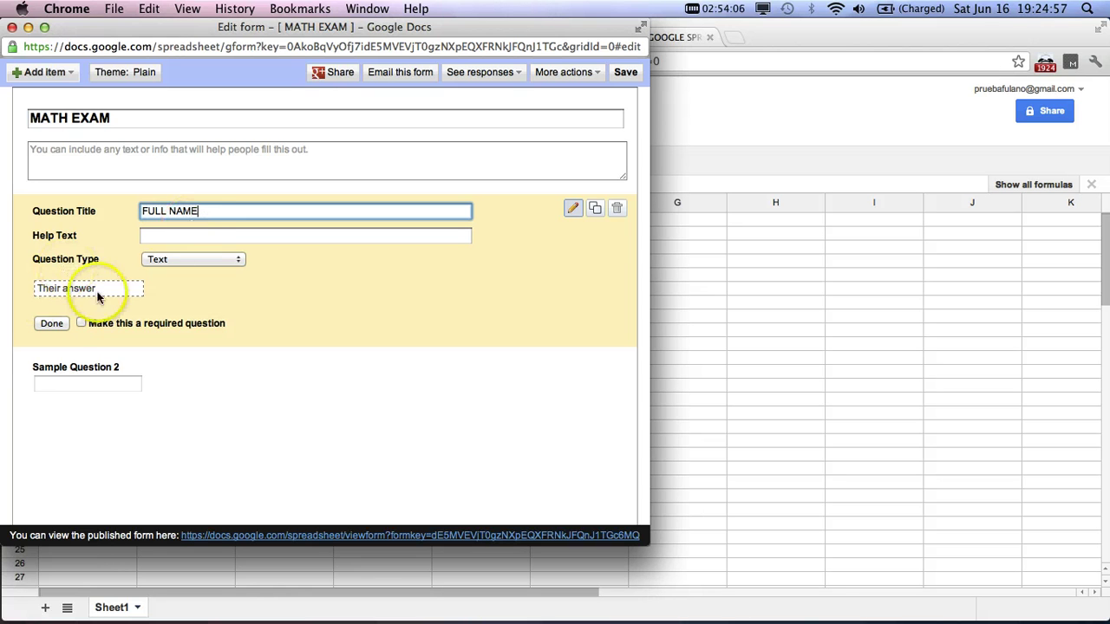
click(81, 324)
click(51, 323)
Duplicate it into a required SECRET CODE question
click(601, 214)
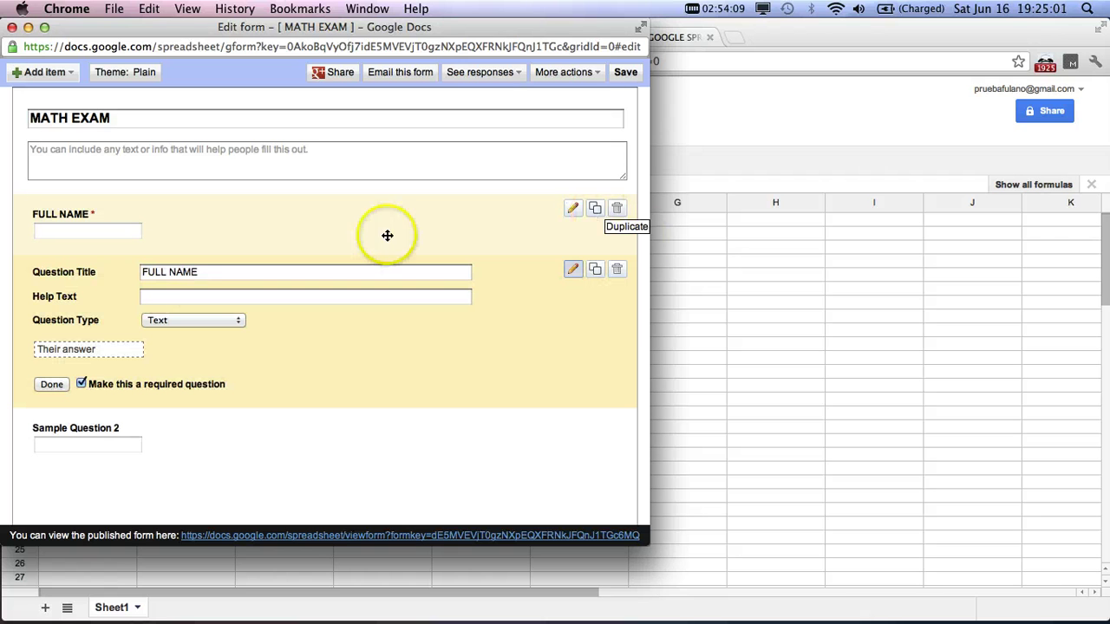
triple_click(195, 272)
text(SECRET CODE)
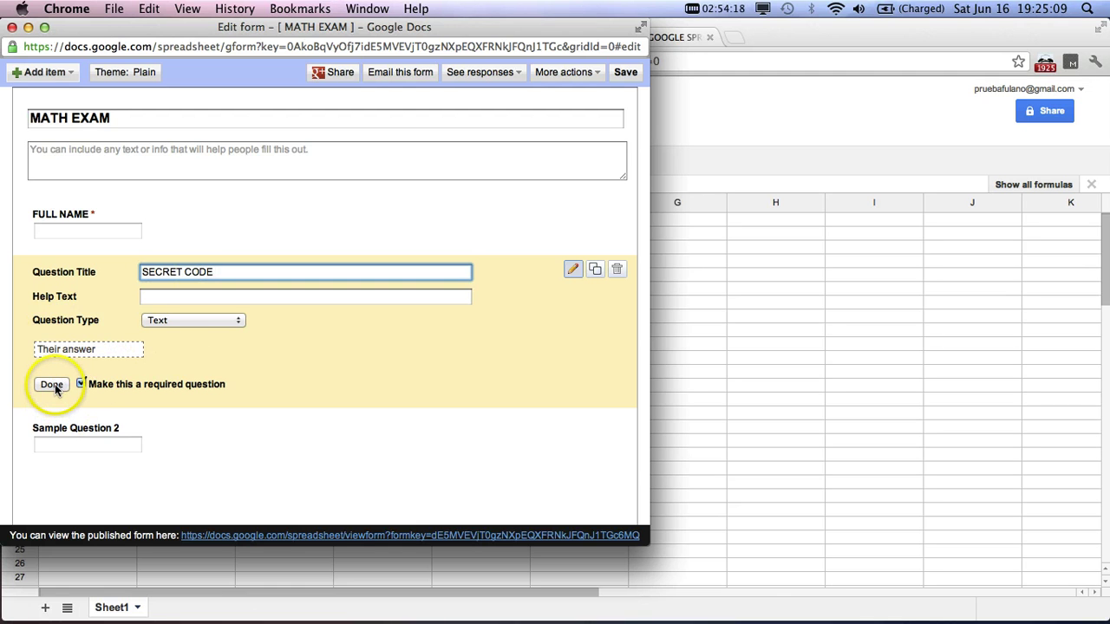
click(52, 385)
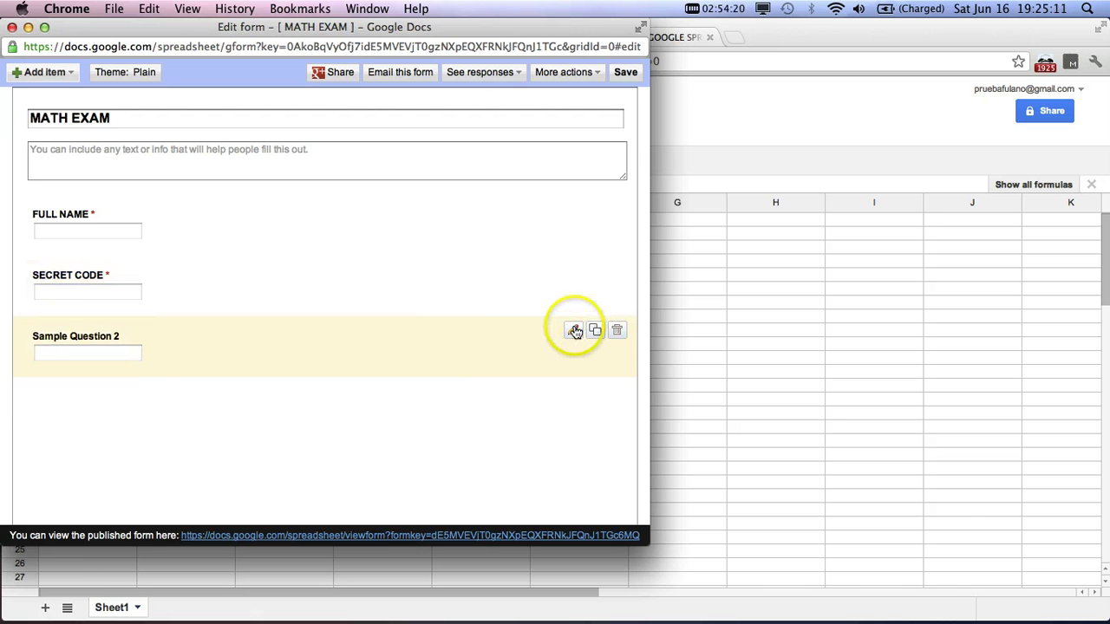
Make Sample Question 2 a required multiple-choice 1 X 2 question with options 1, 2, 3, and duplicate it
click(575, 331)
triple_click(211, 333)
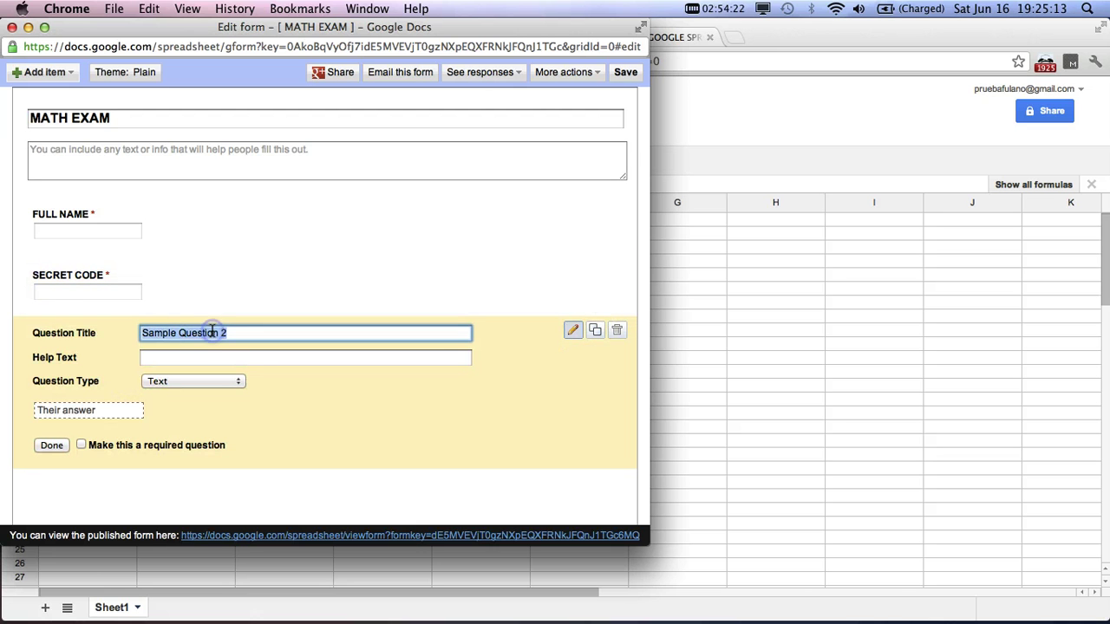
text(1 X 2)
click(199, 381)
click(184, 405)
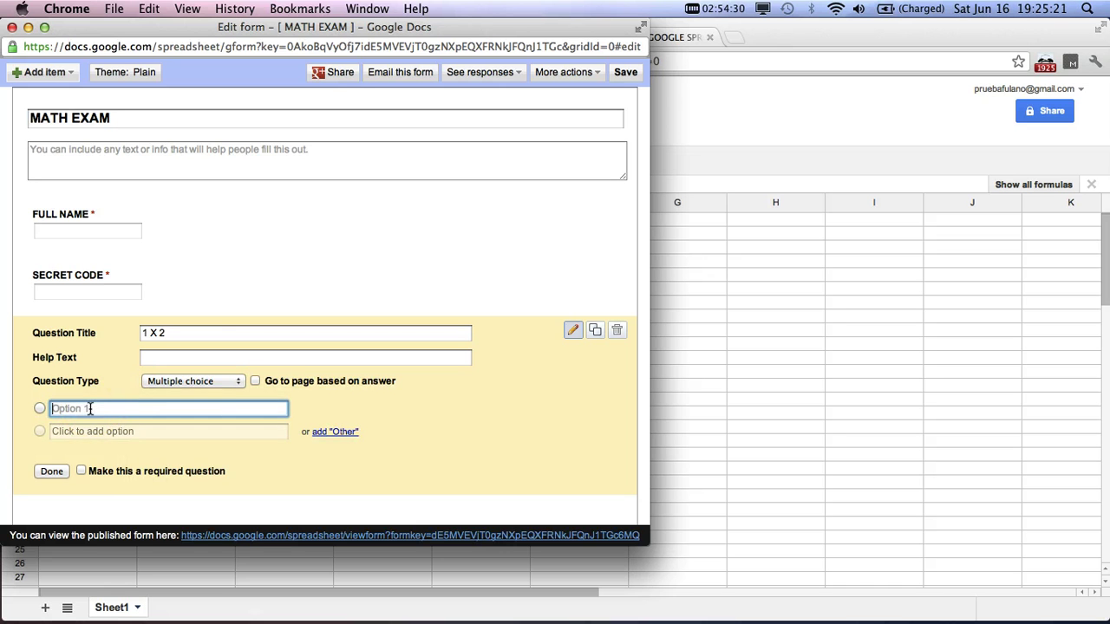
text(1)
key(Return)
text(2)
key(Return)
text(3)
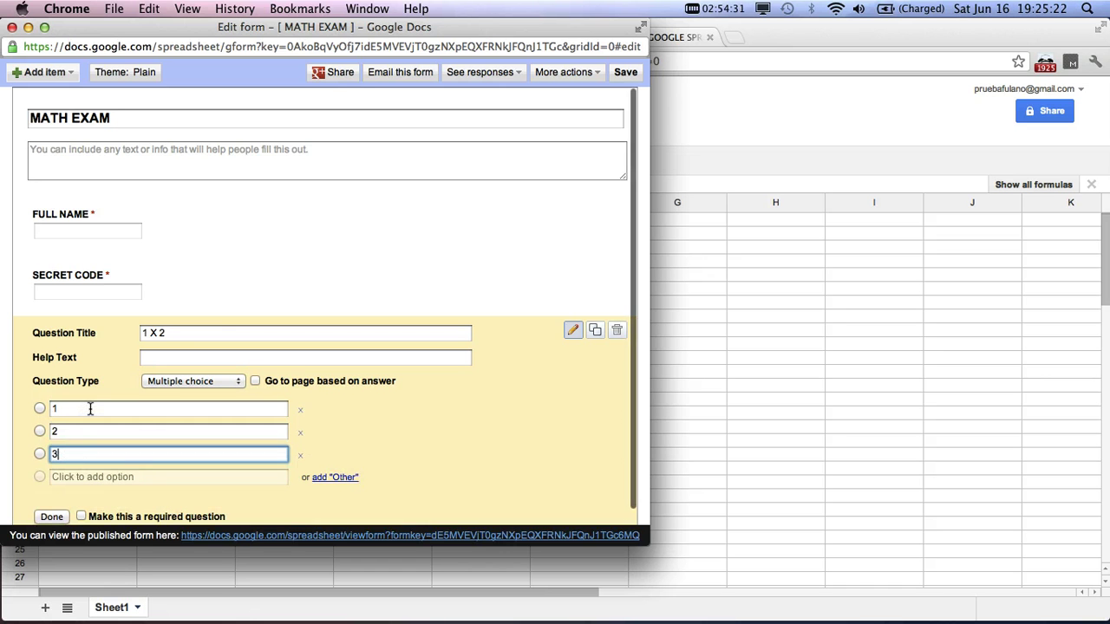
click(81, 516)
click(64, 518)
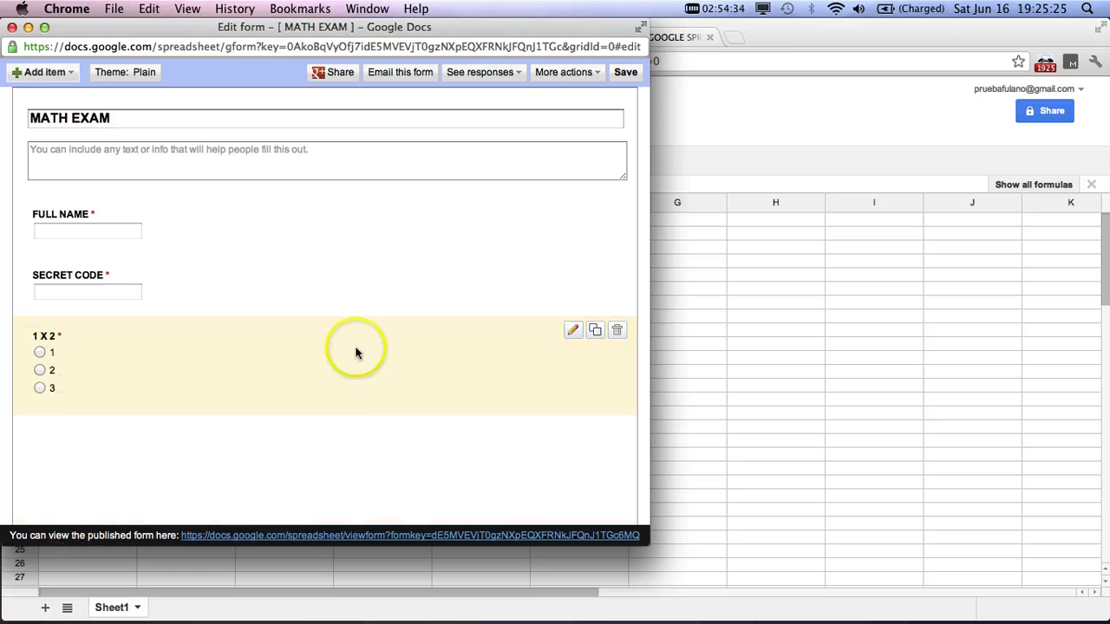
click(595, 334)
Retitle the copied question 3 X 4 and edit its answer options
scroll(456, 280, down, 3)
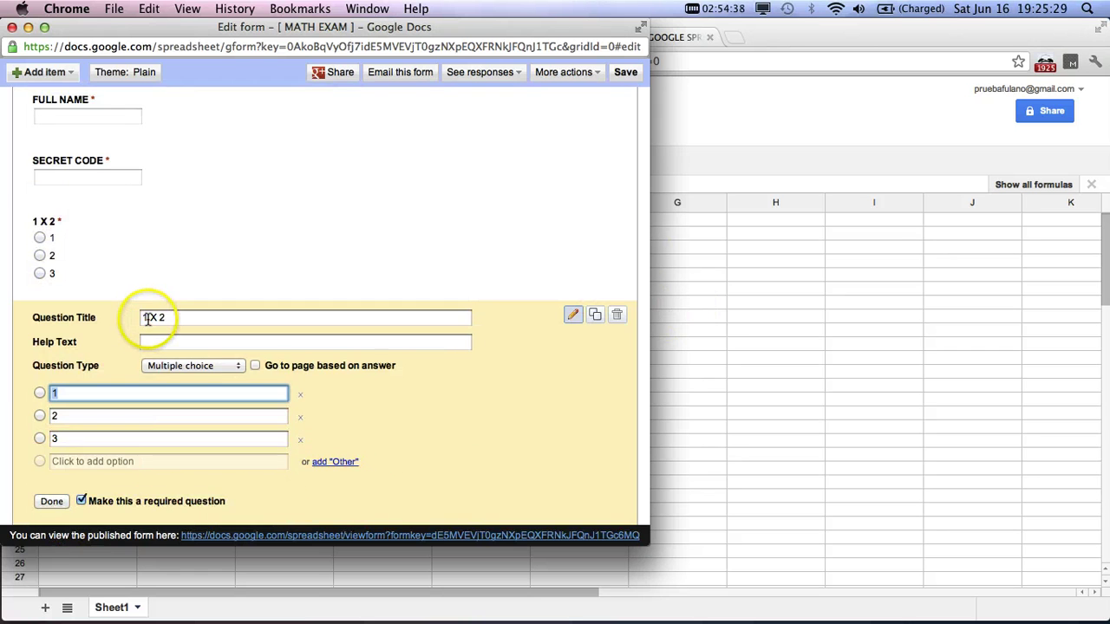
click(148, 318)
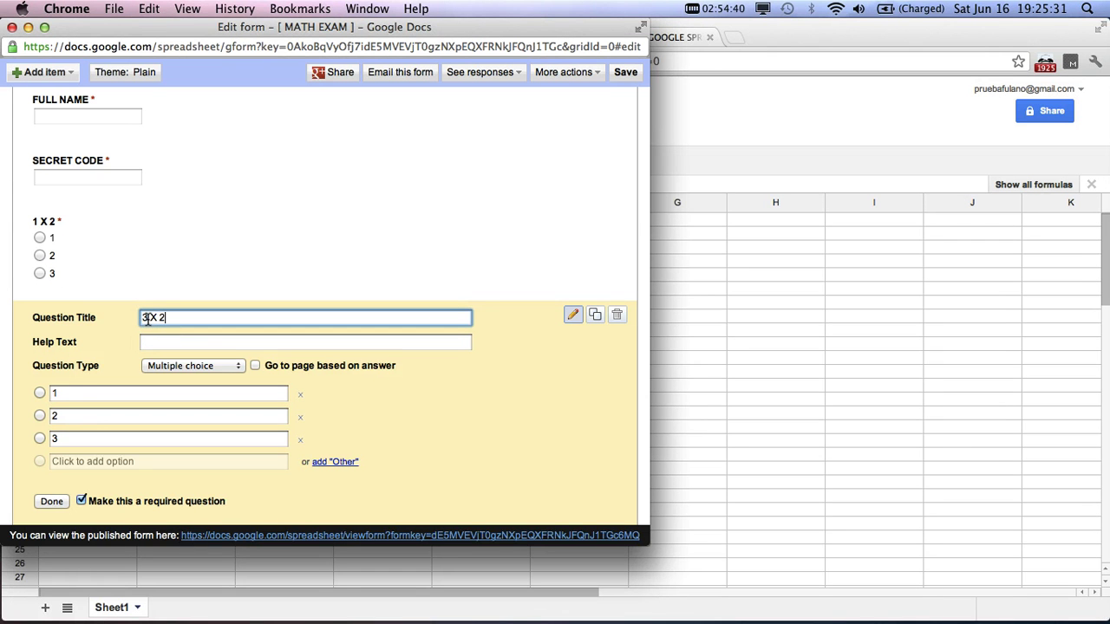
click(70, 396)
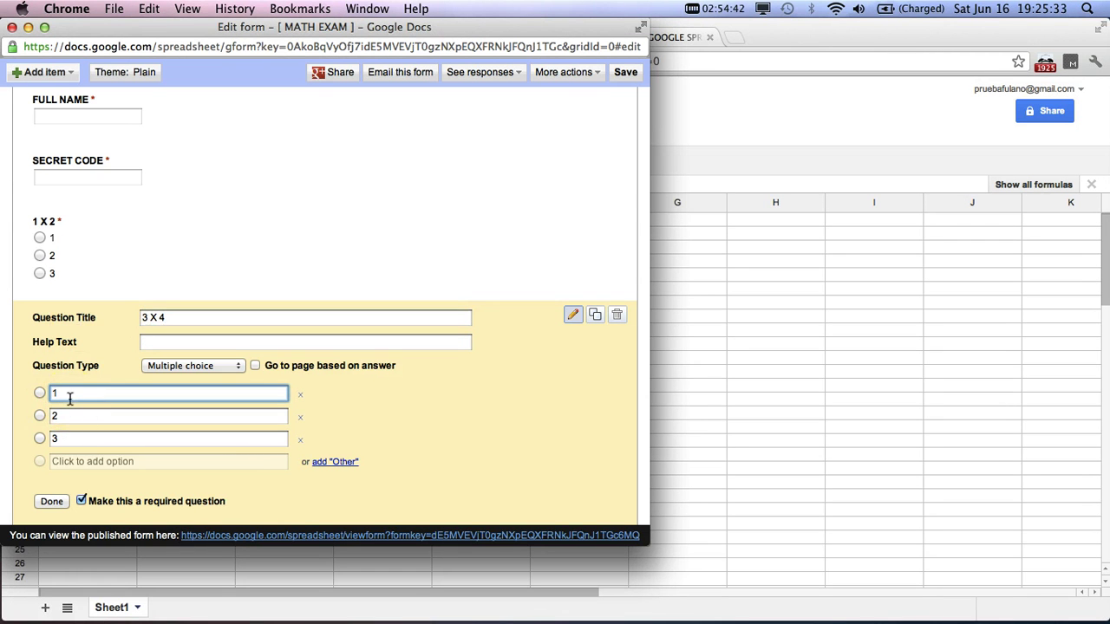
key(Tab)
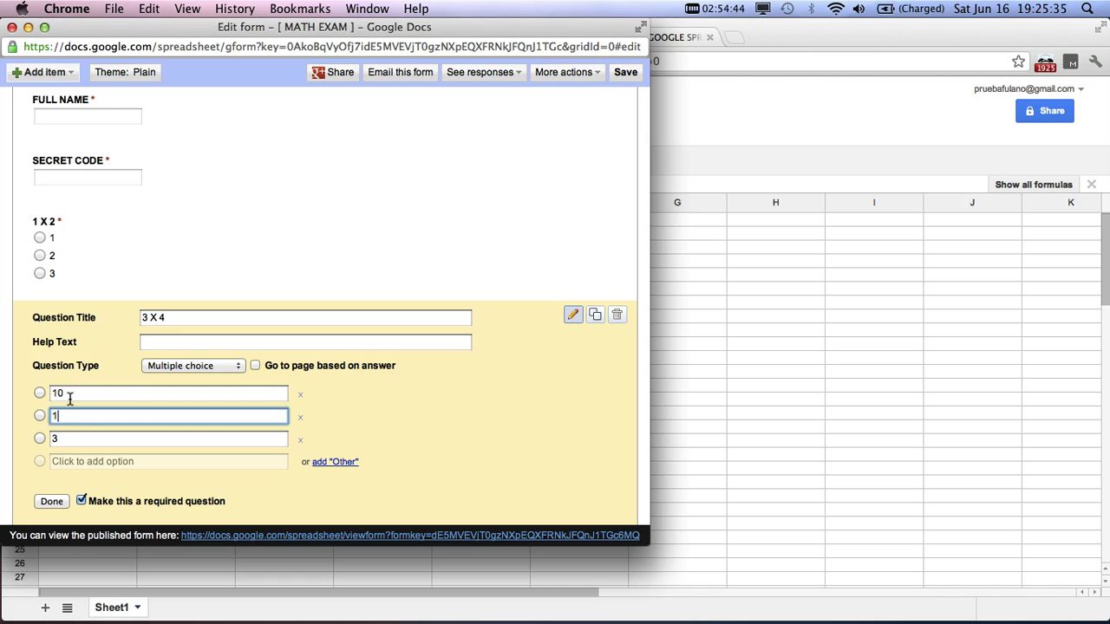
key(Tab)
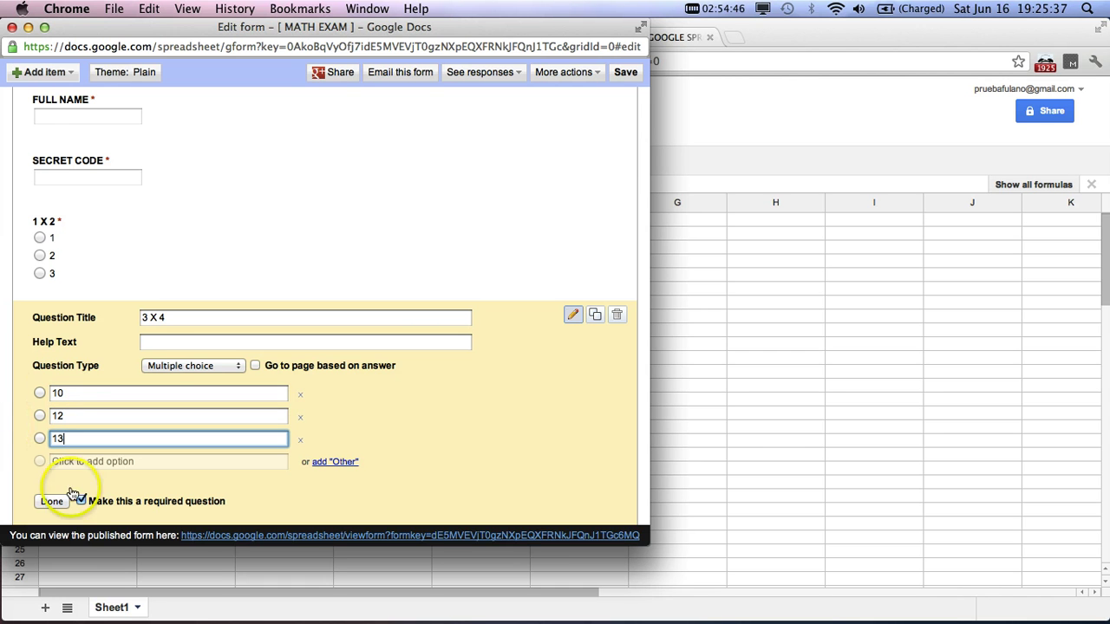
click(51, 501)
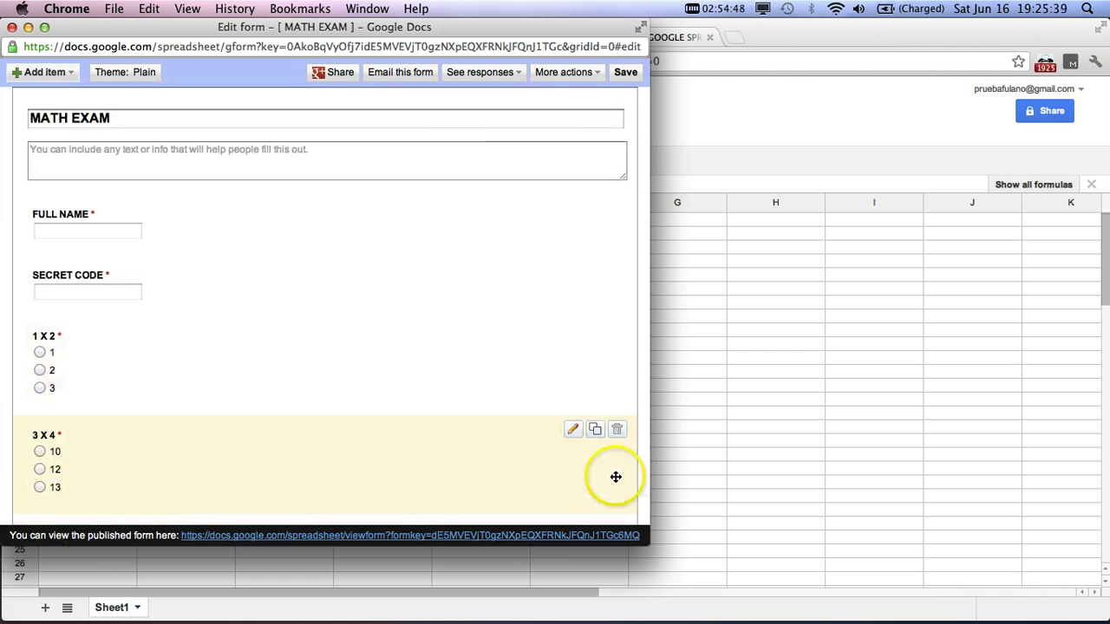
Duplicate it as a 5 X 5 question with choices 12, 14 and 25, then save the form
click(595, 429)
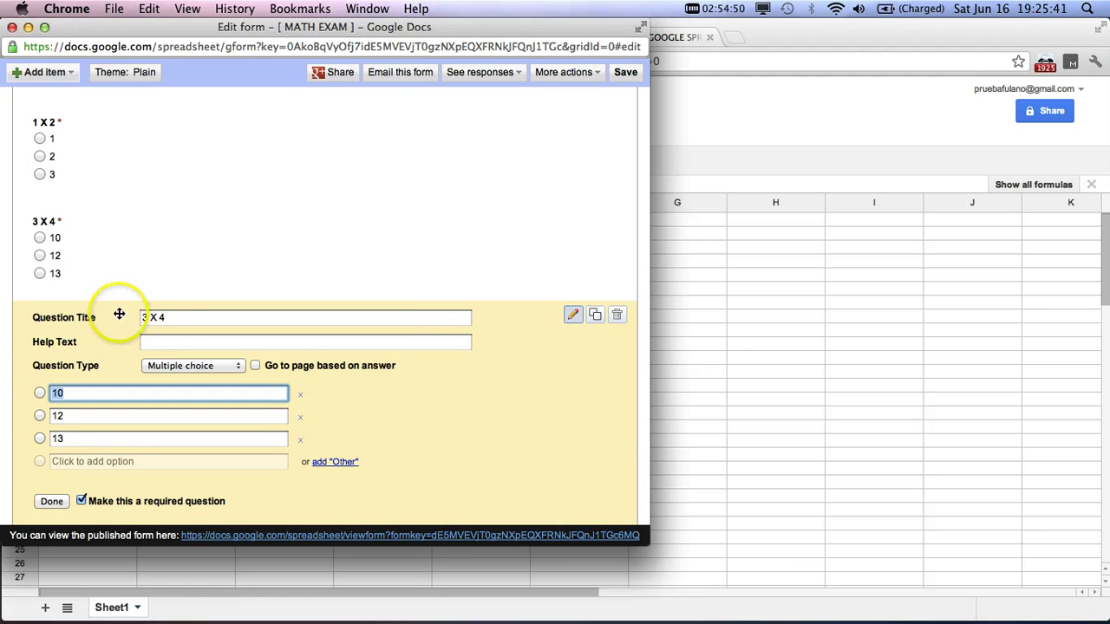
click(148, 317)
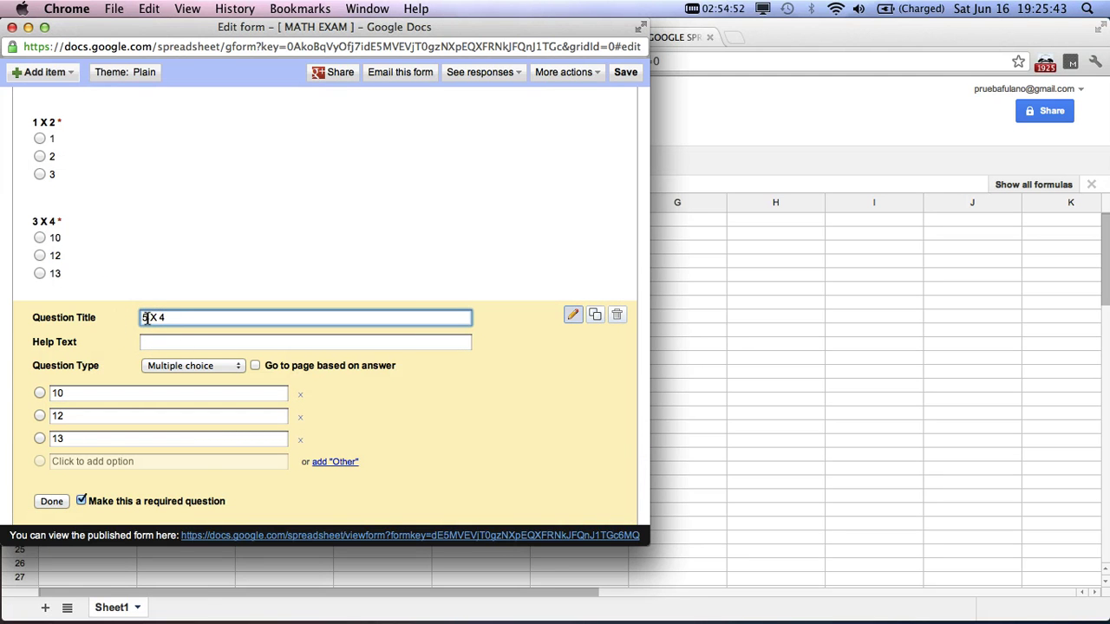
click(74, 396)
key(BackSpace)
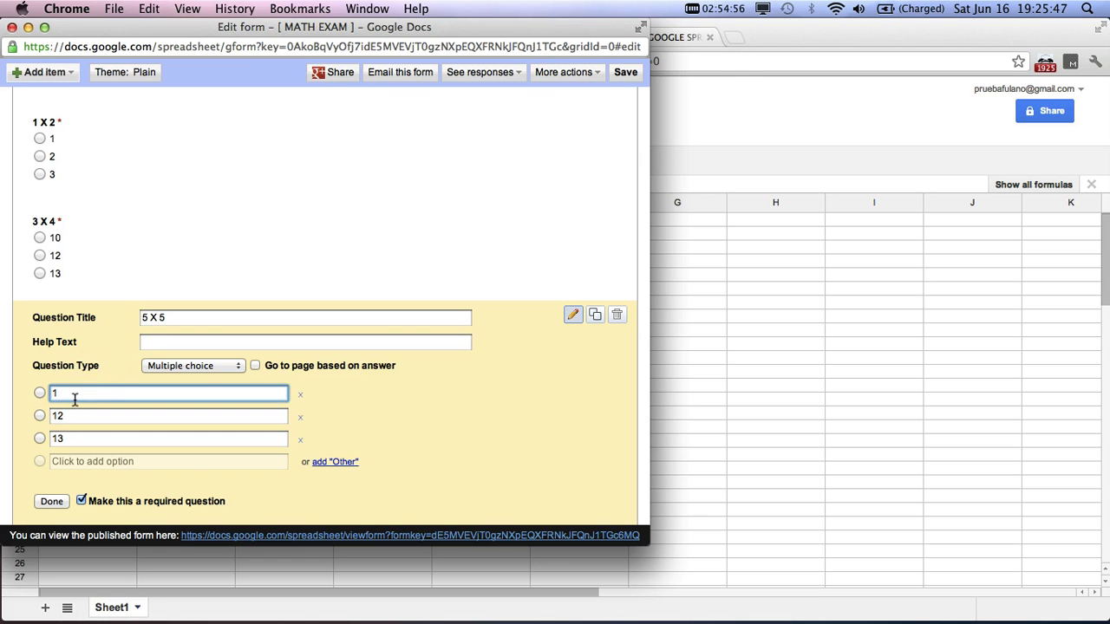
text(2)
key(Tab)
key(Tab)
key(shift+Tab)
text(14)
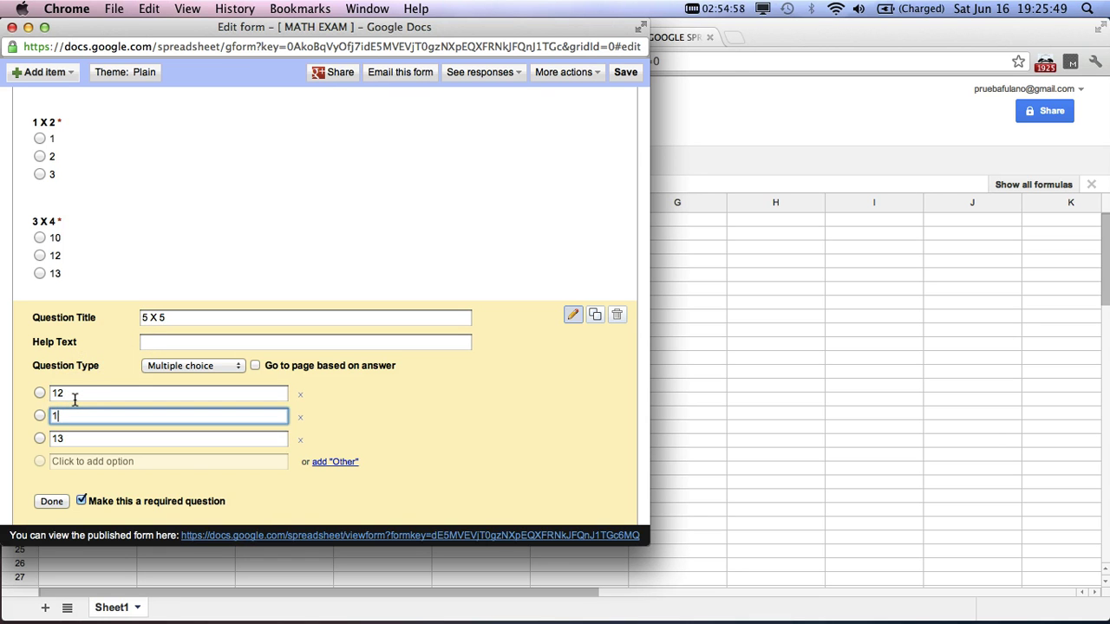
key(Return)
key(shift+Tab)
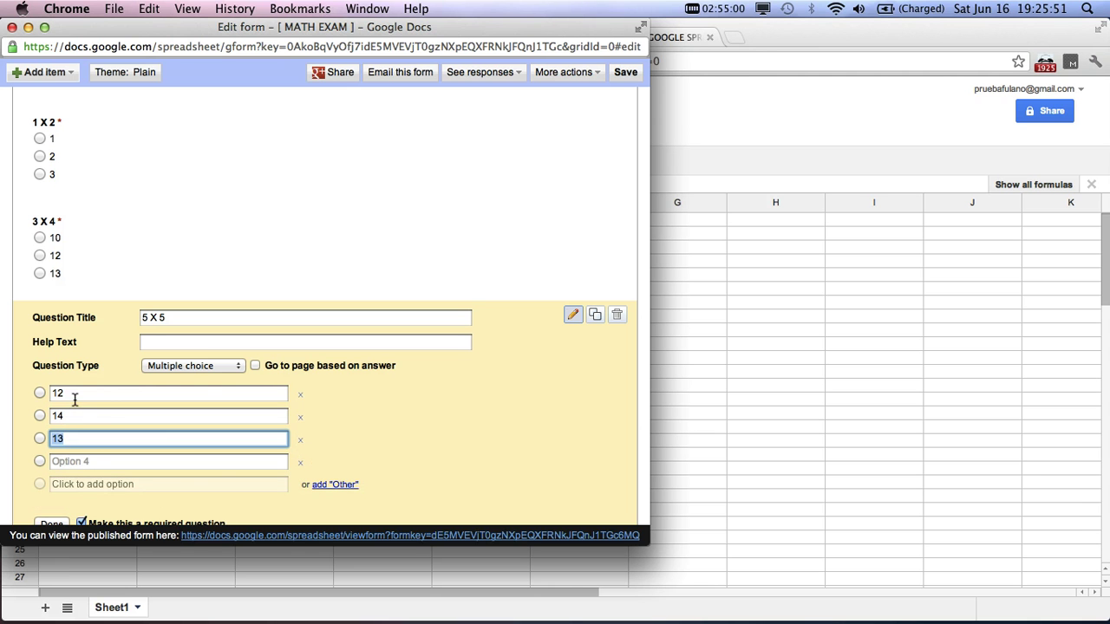
click(297, 469)
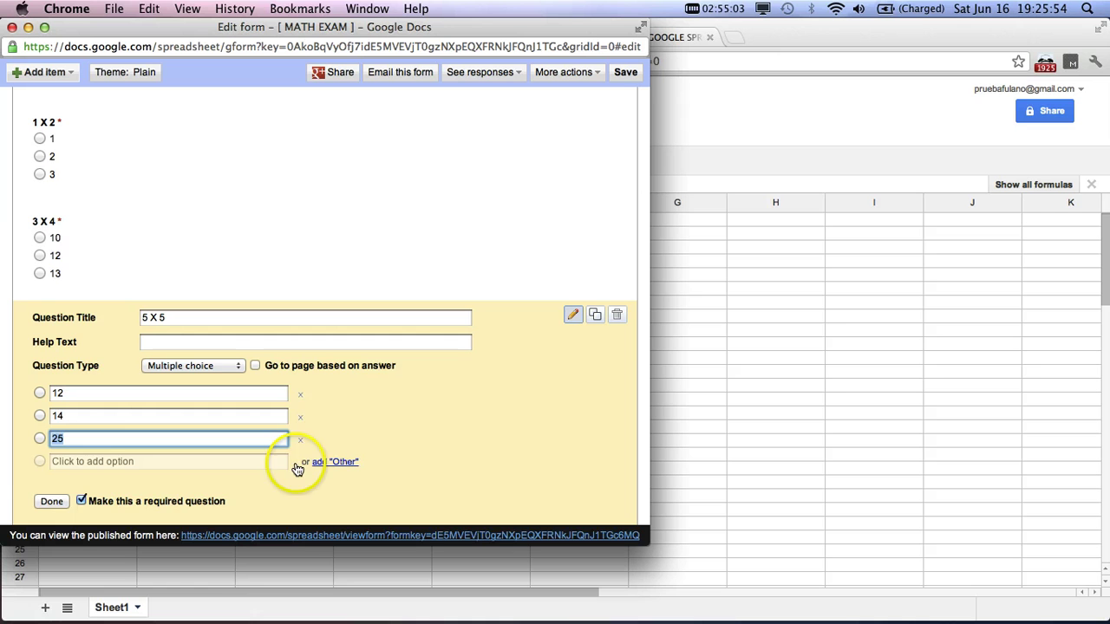
click(51, 501)
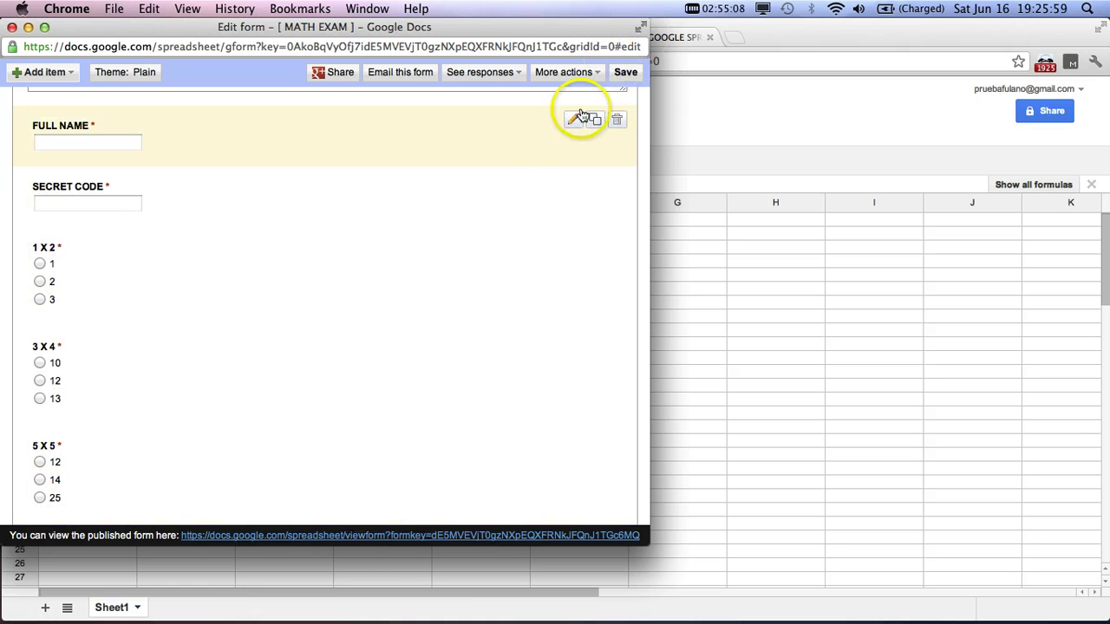
click(626, 71)
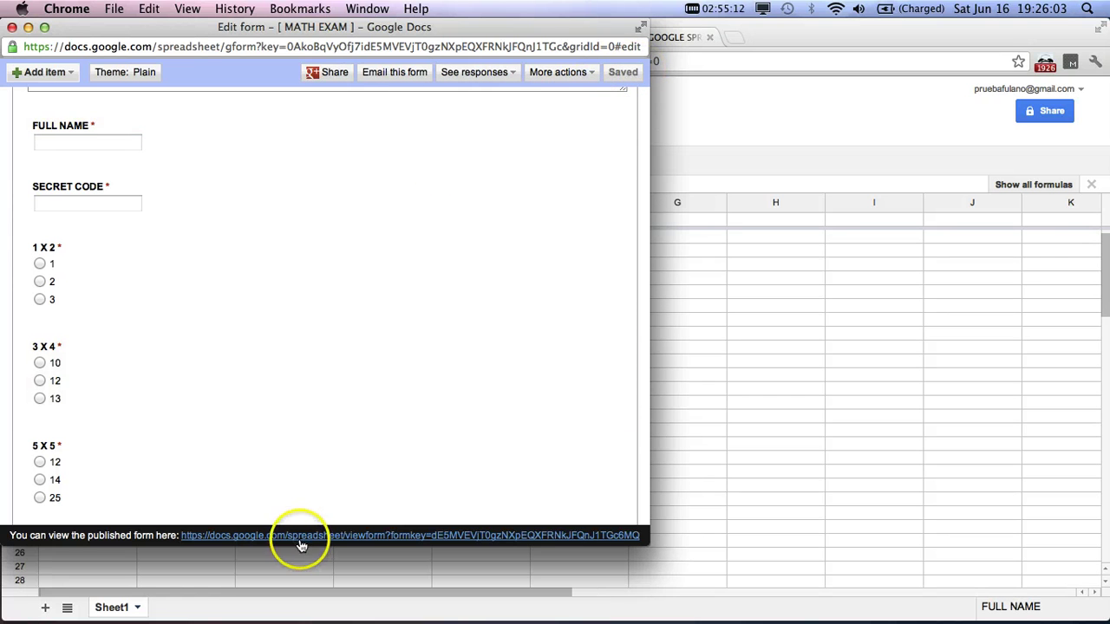
On the published form, enter PROFESSOR and a secret code, answer 2, 12 and 25, and submit
click(303, 536)
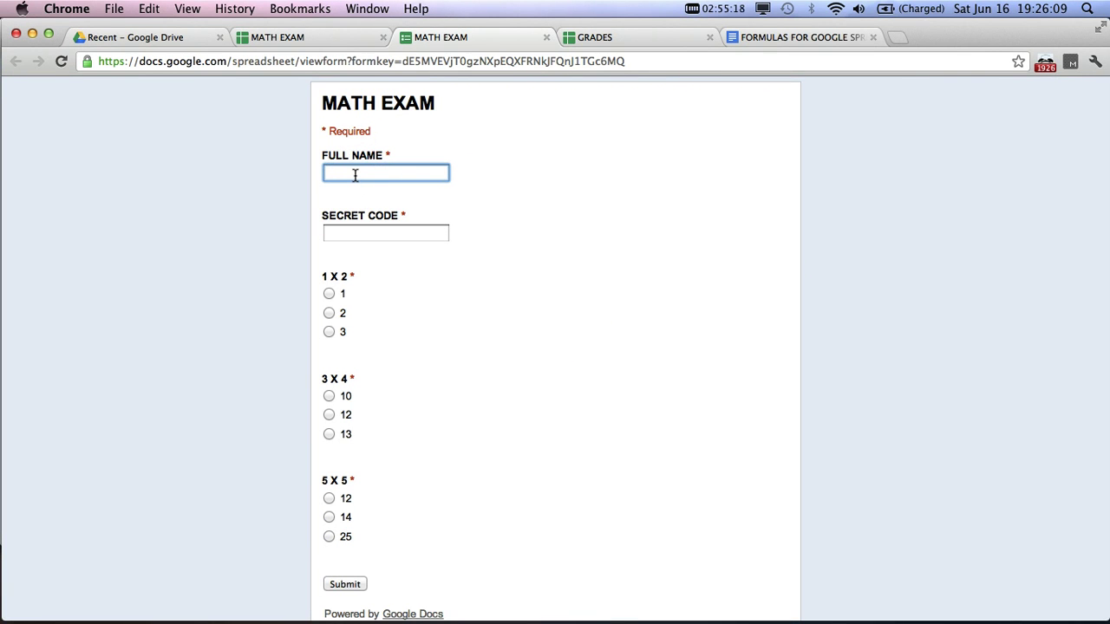
text(PR)
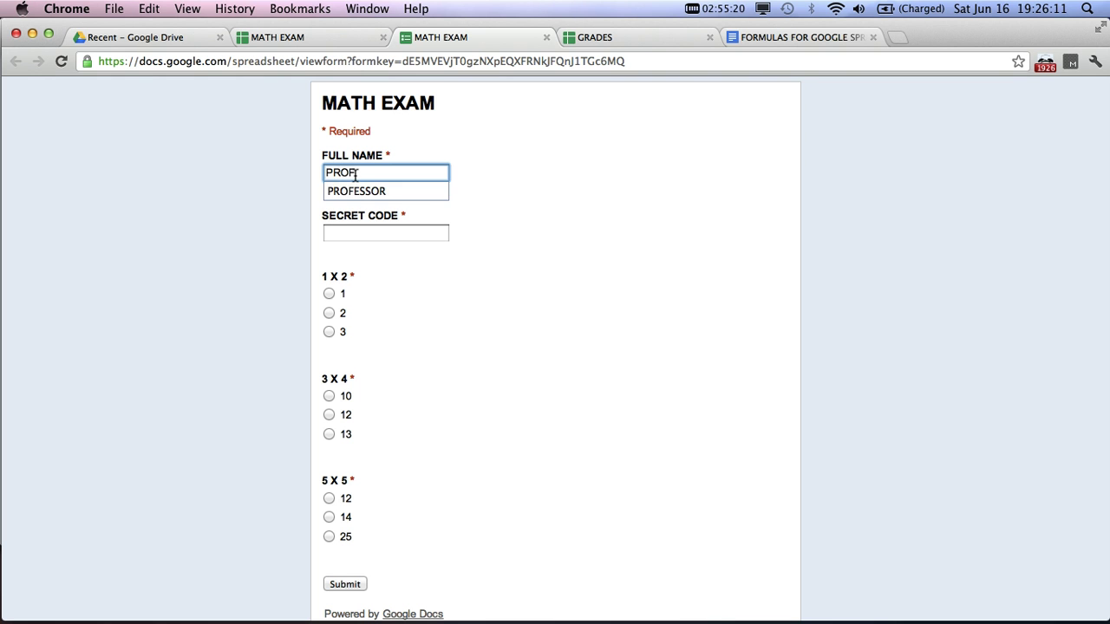
text(OF)
key(Down)
key(Return)
key(Tab)
text(12)
key(Tab)
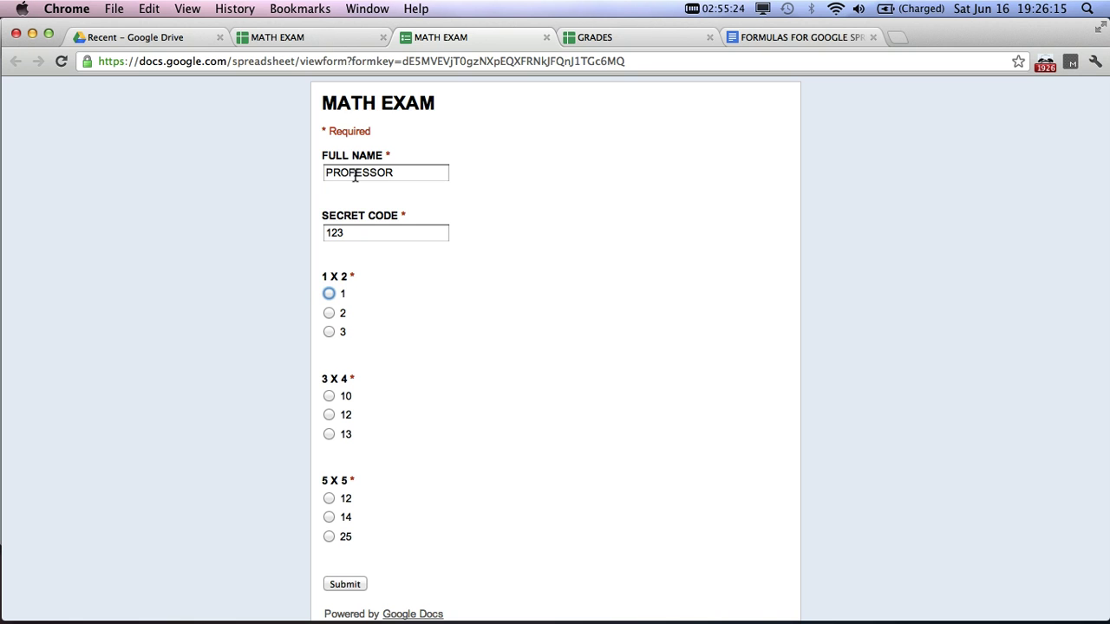
click(328, 313)
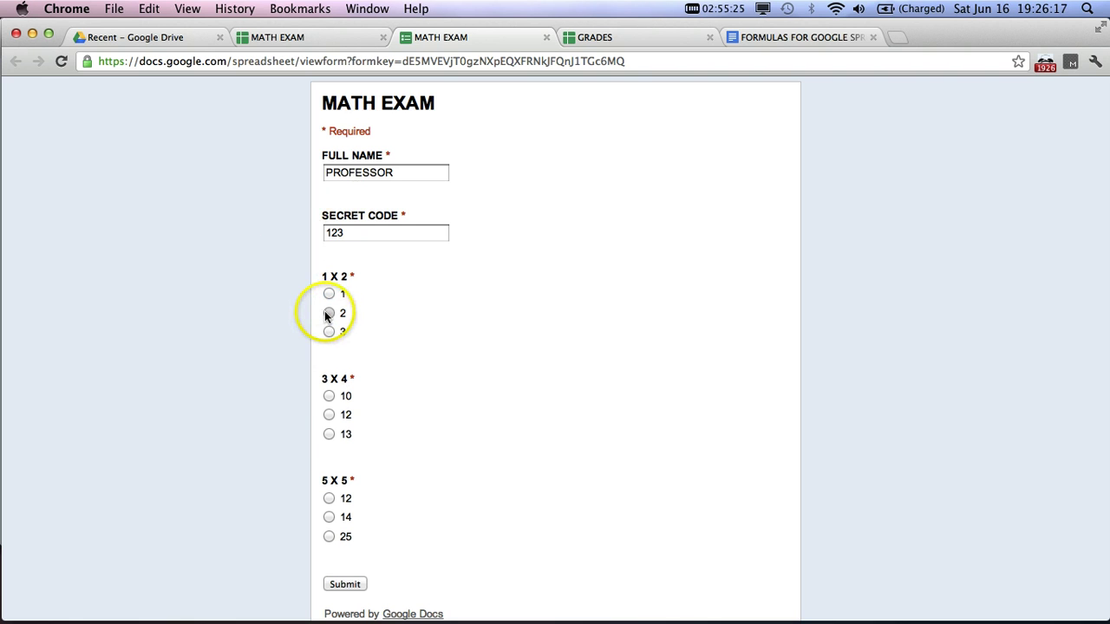
click(329, 415)
click(328, 536)
click(351, 585)
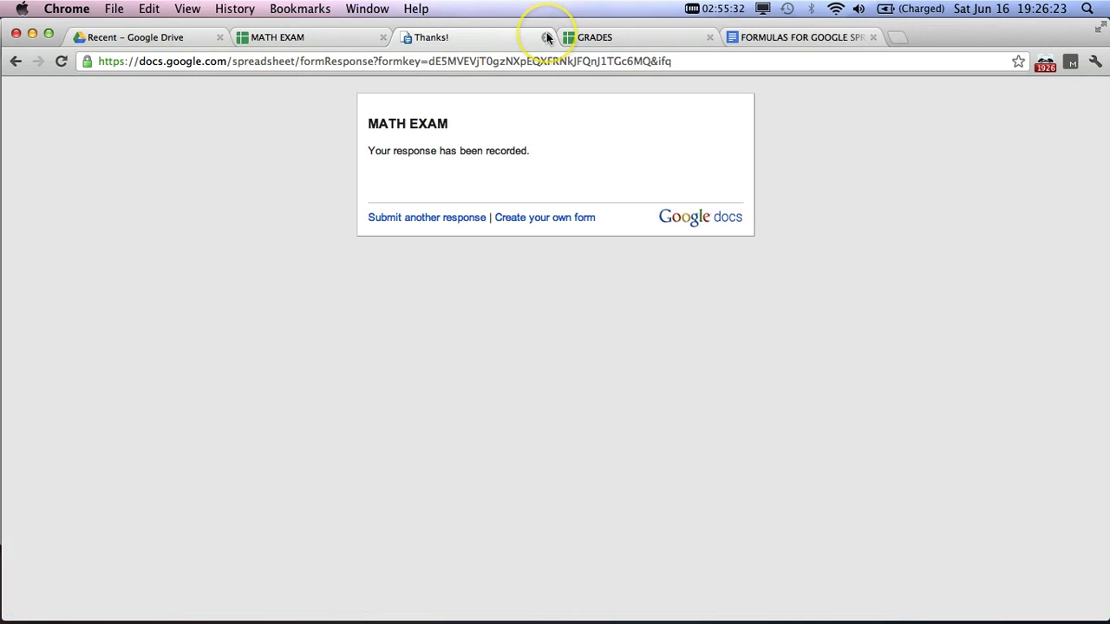
Back on the MATH EXAM sheet, check the timestamp, name, secret code and 1 X 2 answer in A2:D2
click(546, 37)
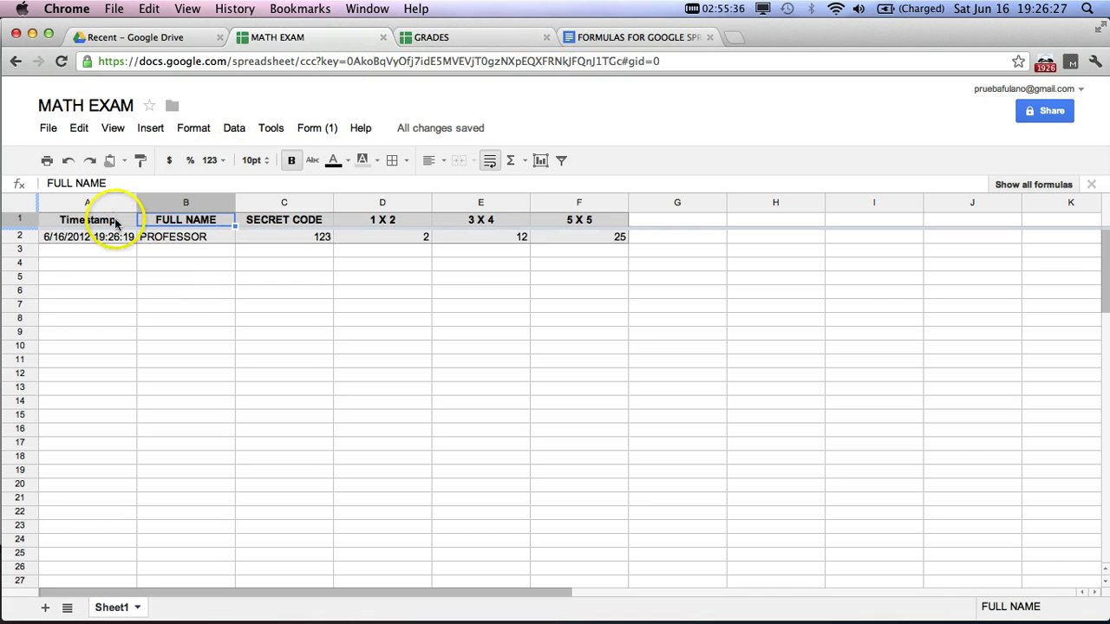
click(97, 240)
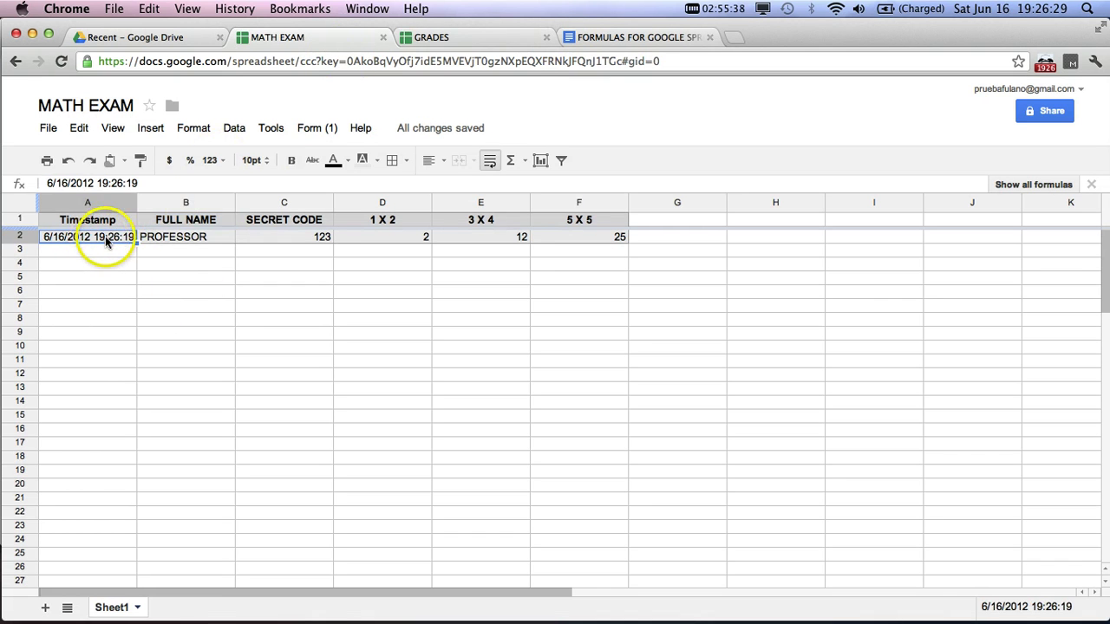
click(160, 236)
click(292, 240)
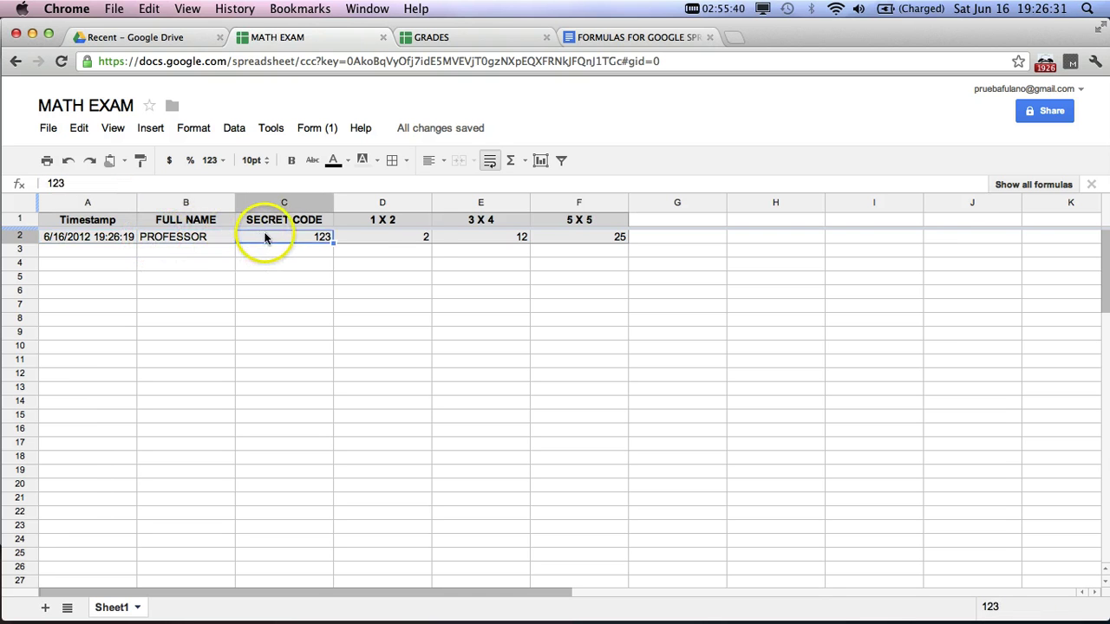
click(411, 243)
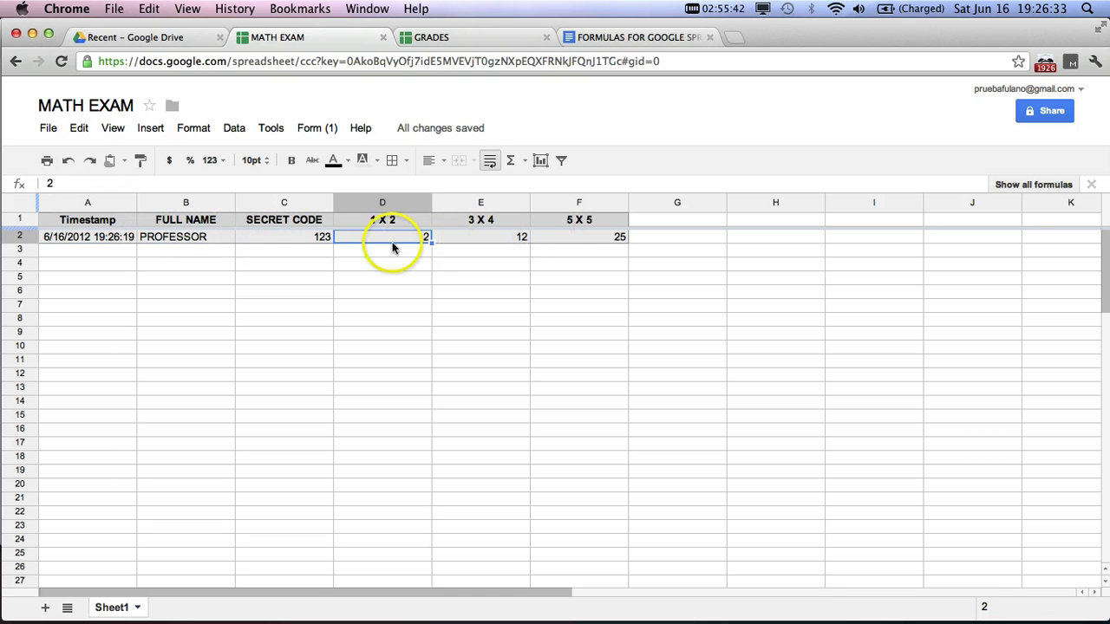
Open the live form and look up the student names in GRADES cells A4:A6
click(310, 131)
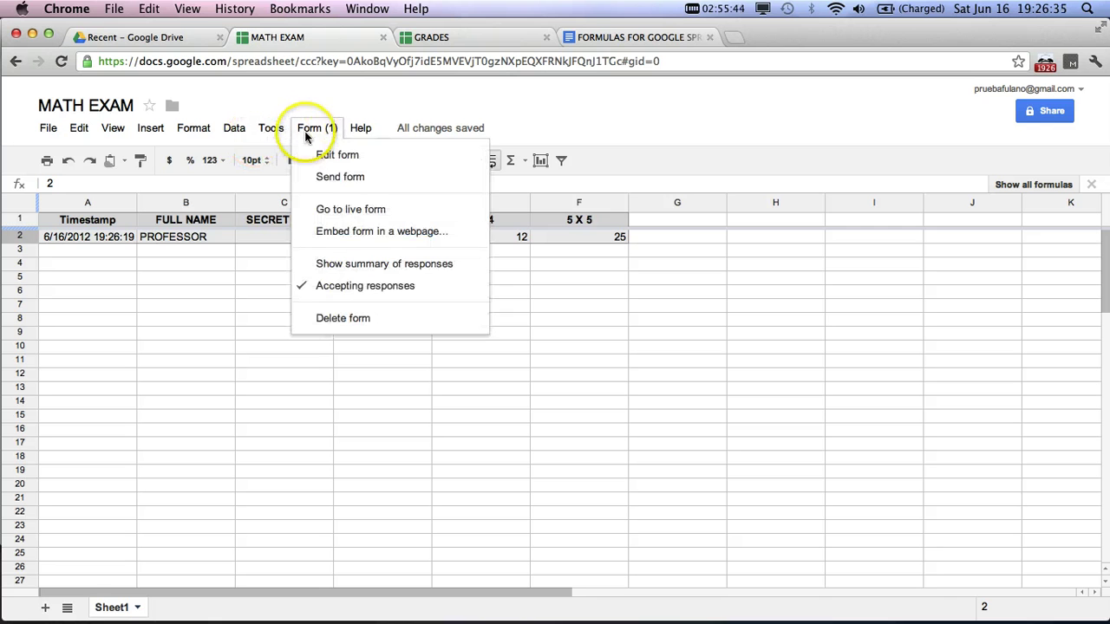
click(351, 214)
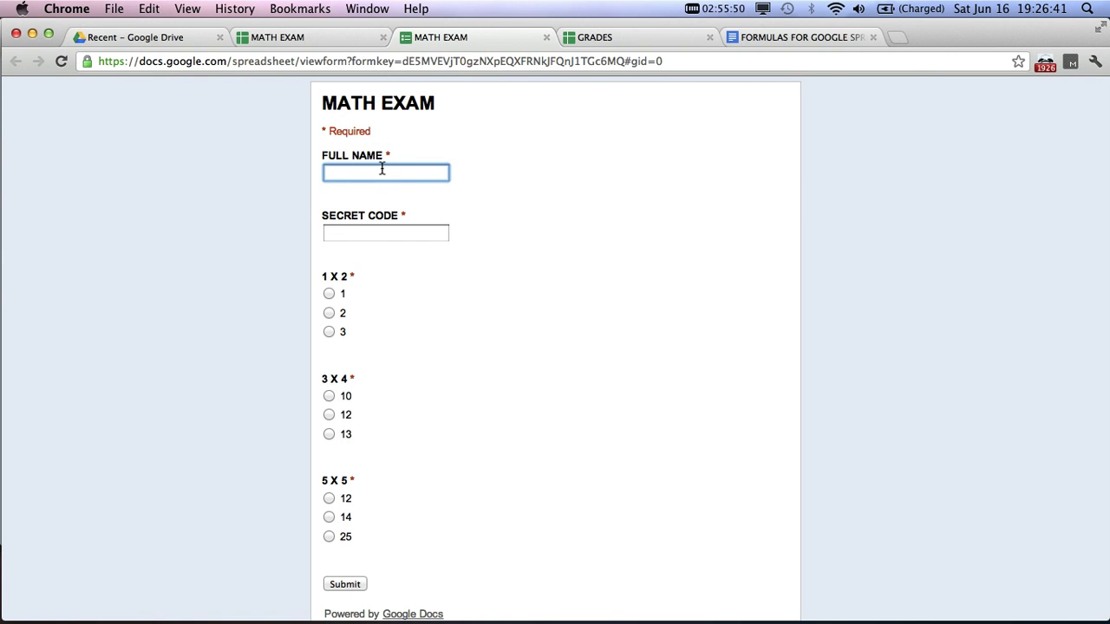
click(643, 40)
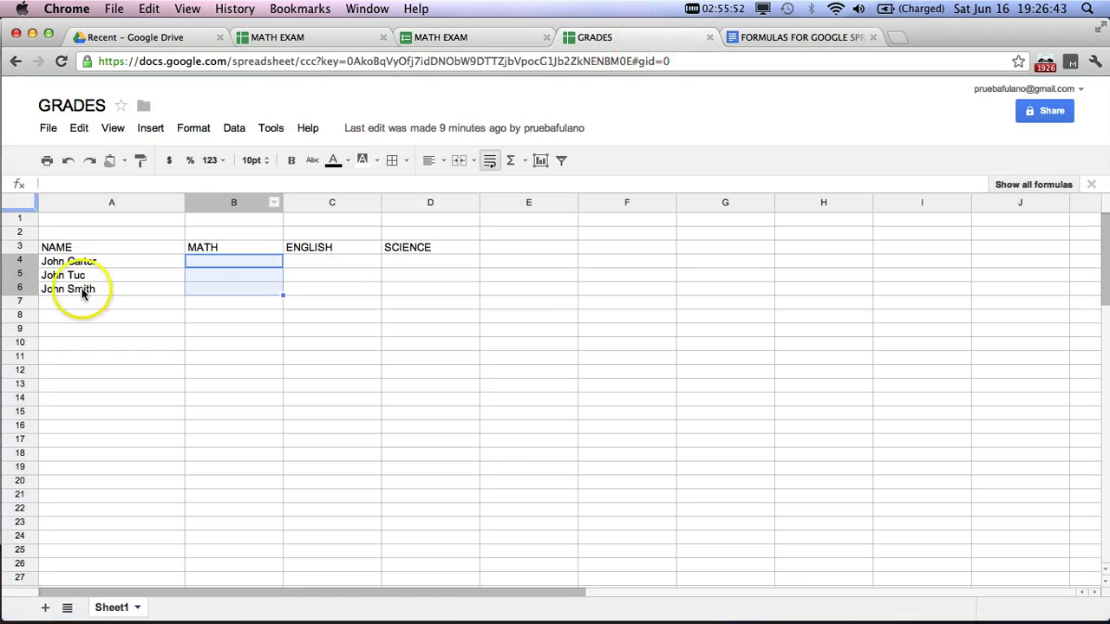
drag(76, 265, 111, 289)
click(432, 40)
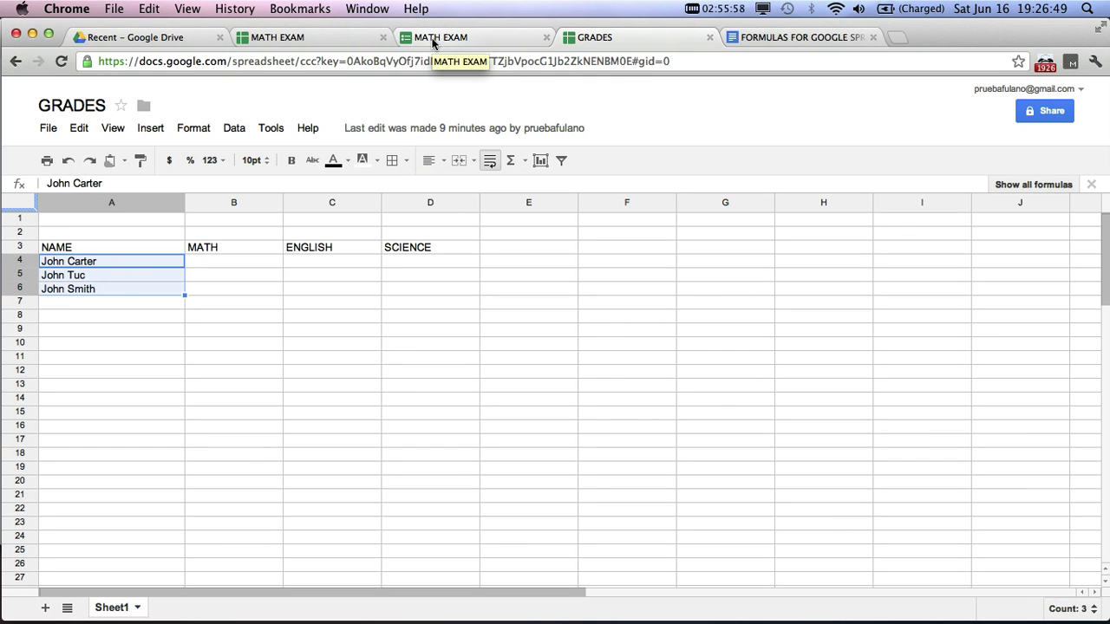
Submit a response for the second GRADES student with a secret code, answering 1, 10 and 12
click(434, 40)
text(JO)
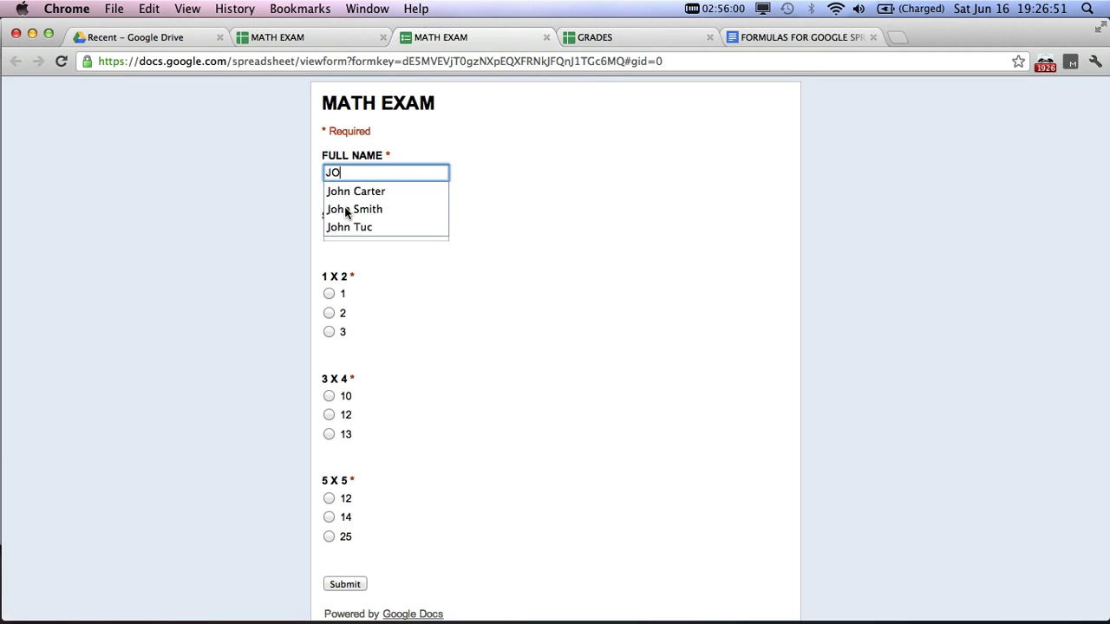
key(Down)
key(Down)
key(Down)
key(Return)
key(Tab)
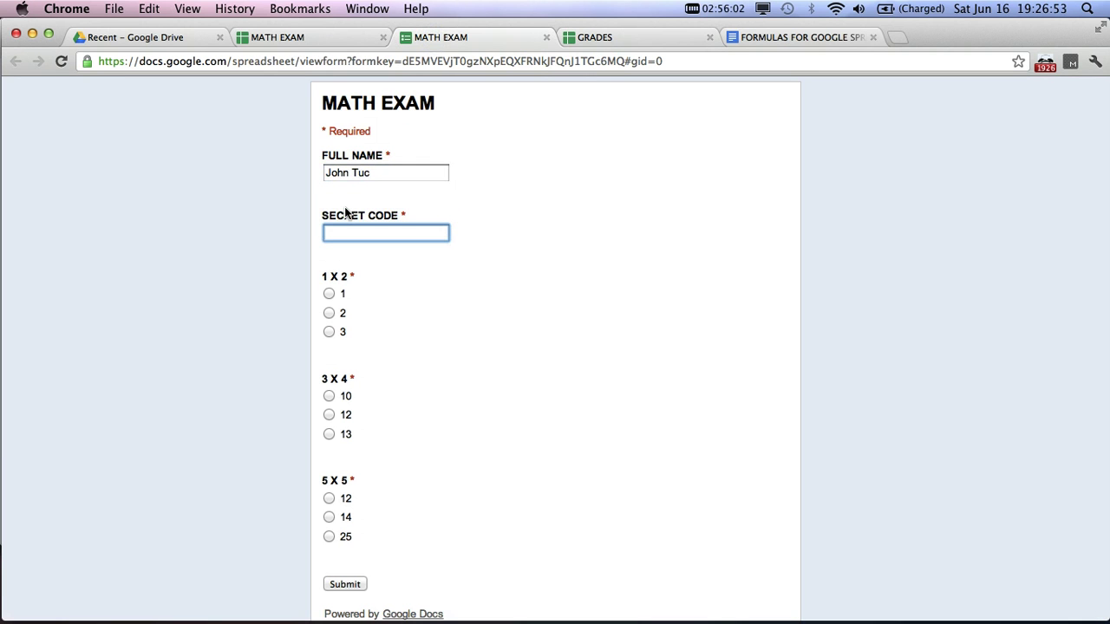
text(222)
key(Tab)
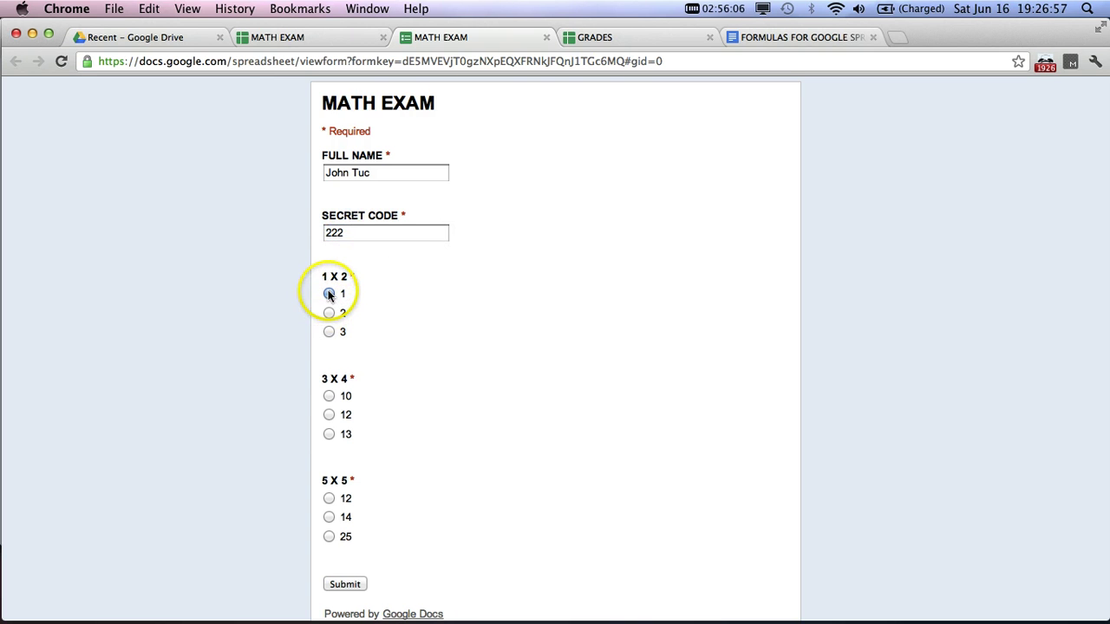
click(330, 396)
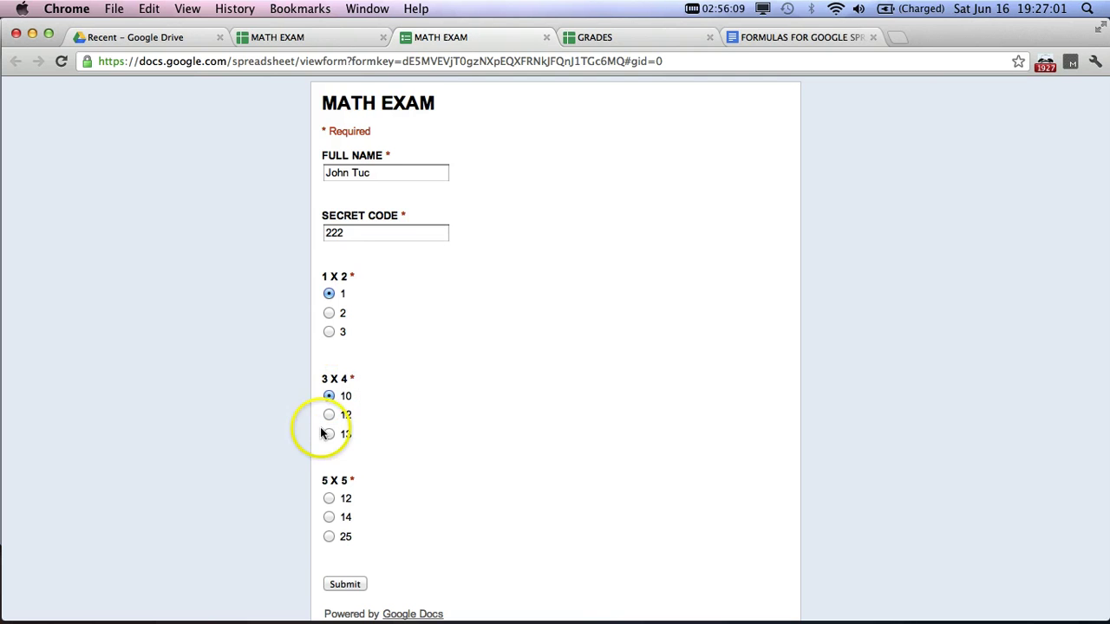
click(329, 498)
click(345, 583)
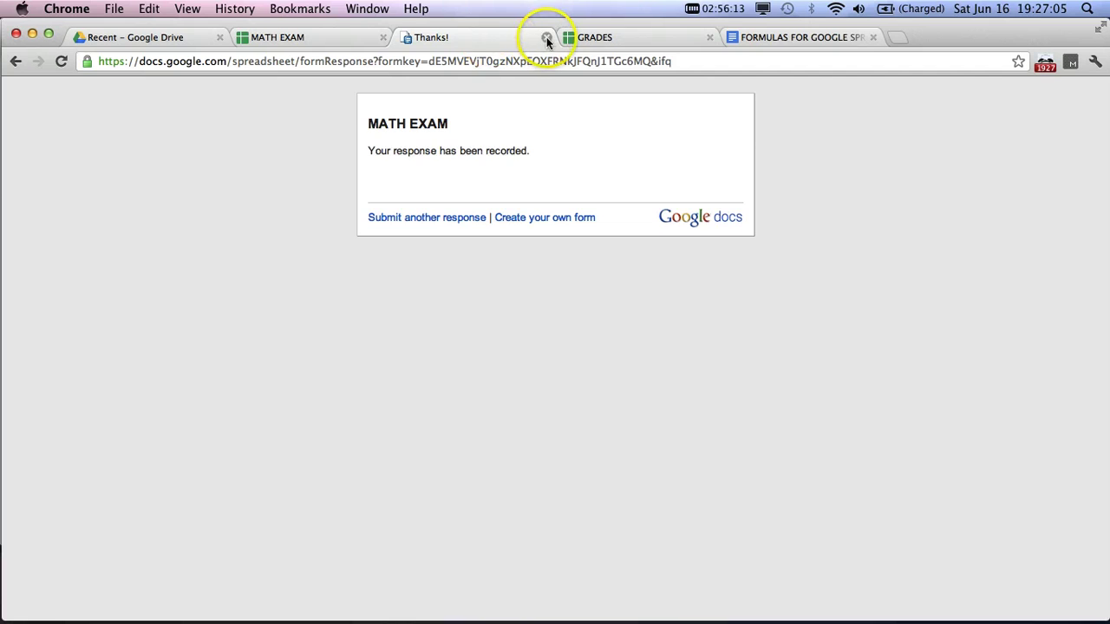
click(546, 37)
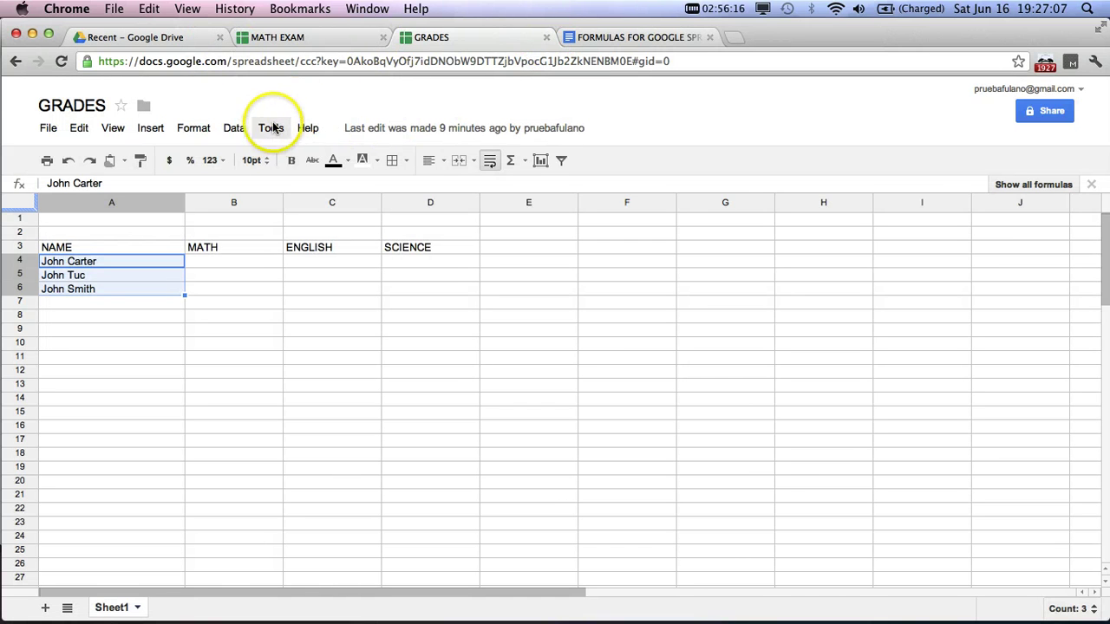
Open the live form from the MATH EXAM responses sheet's Form menu
click(312, 37)
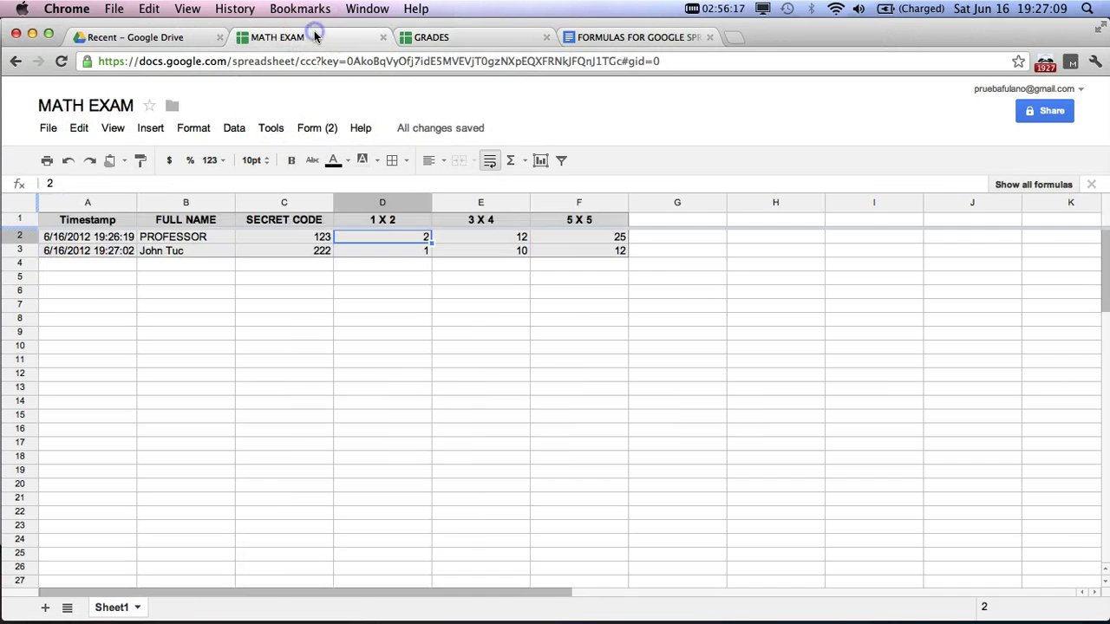
click(317, 129)
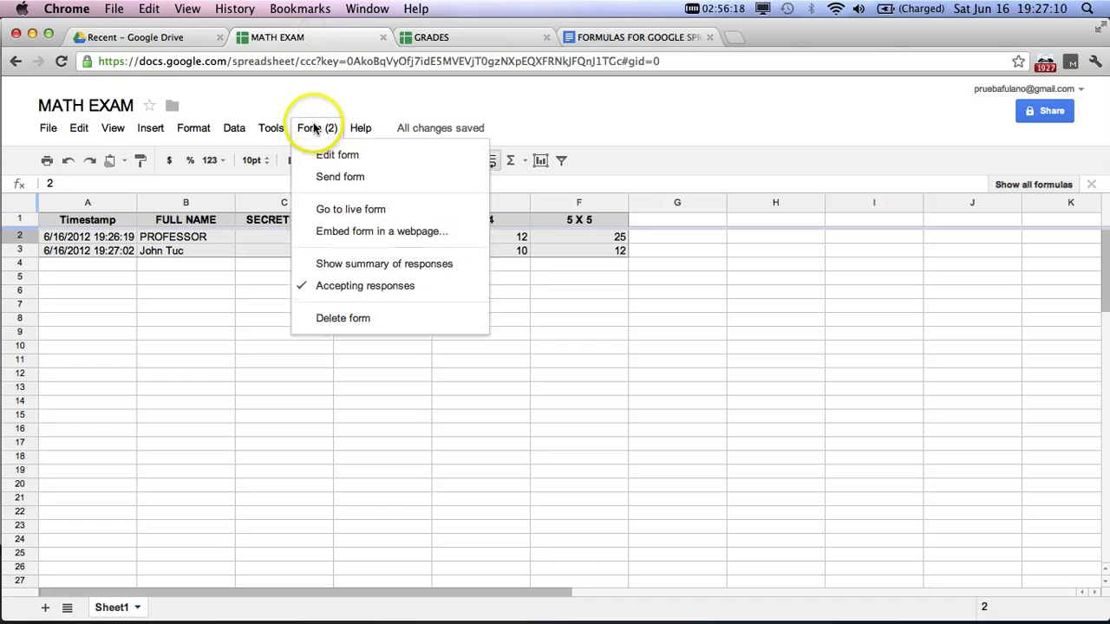
click(332, 209)
Submit a response for the first GRADES student with a secret code, answering 2, 12 and 25
text(J)
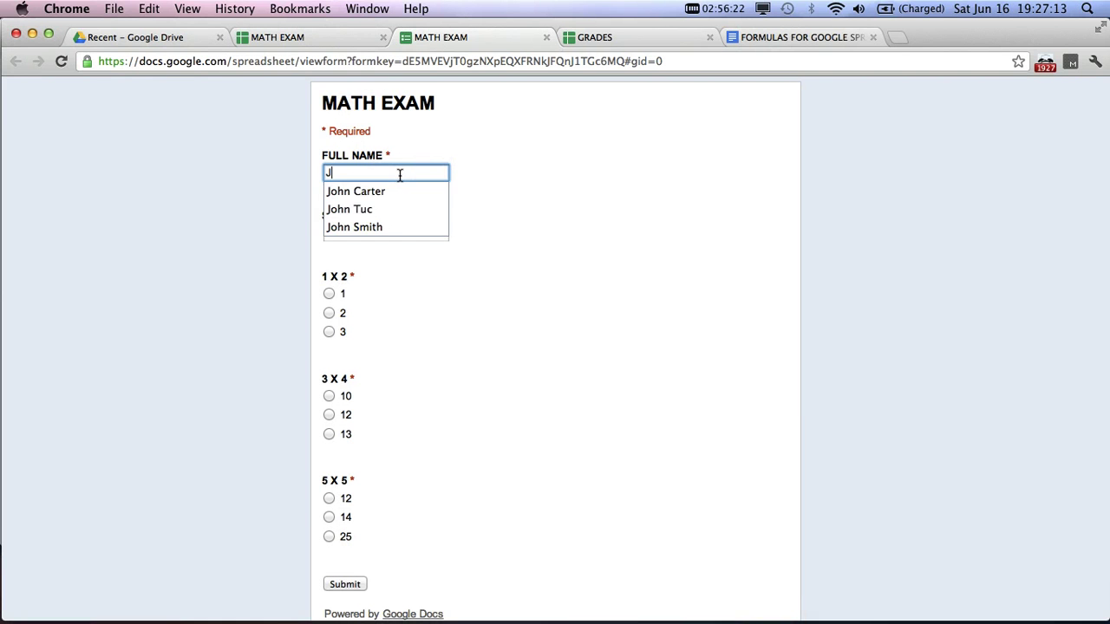
key(Down)
key(Return)
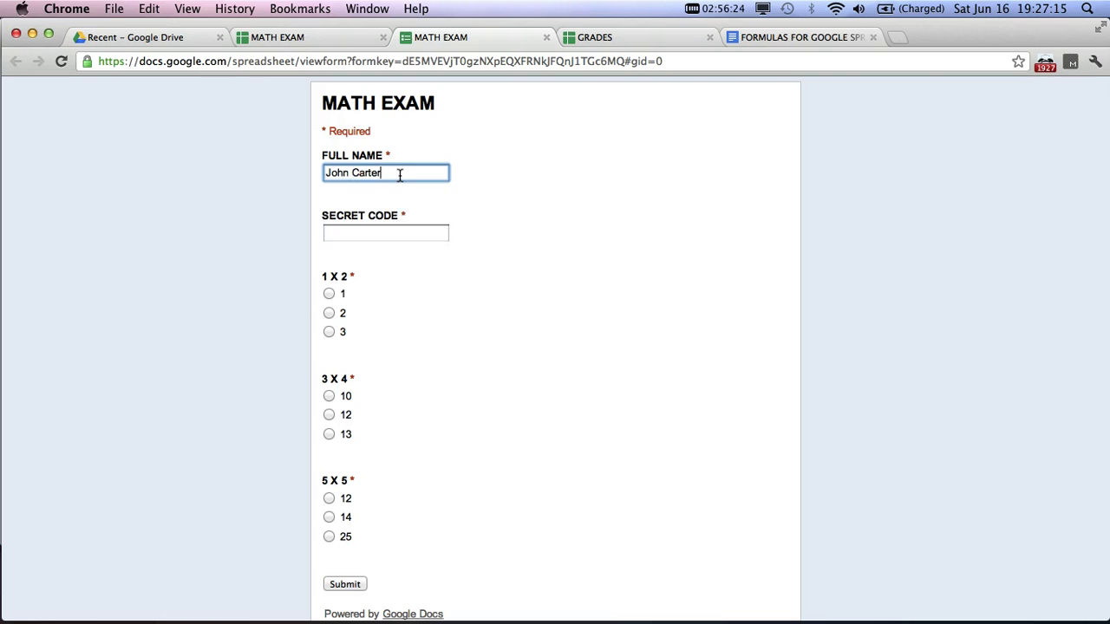
key(Tab)
text(444)
key(Tab)
click(328, 313)
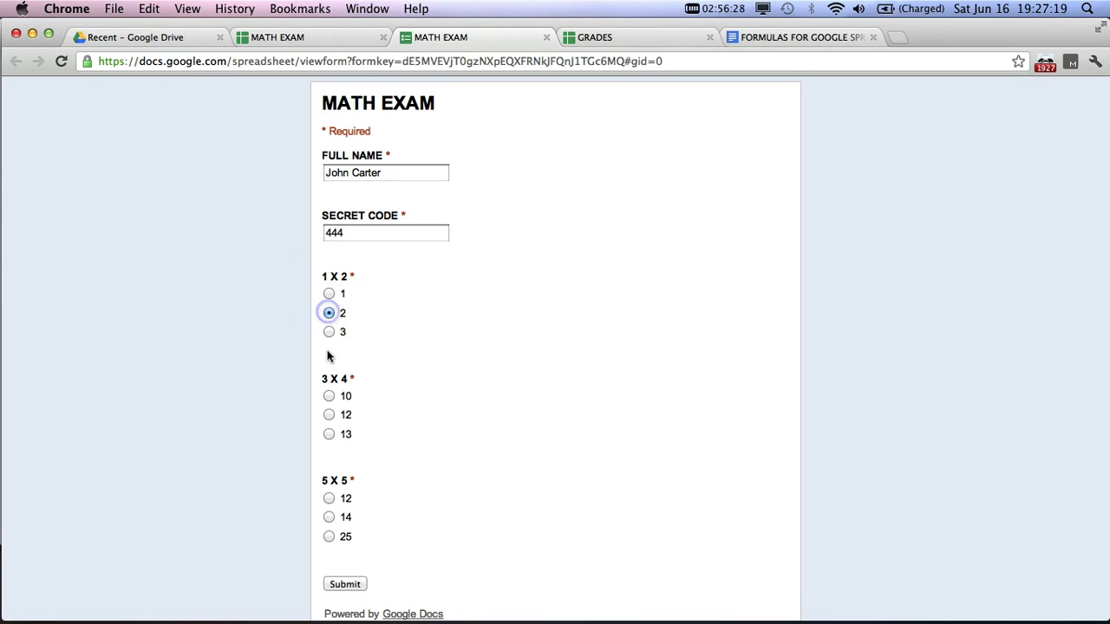
click(328, 415)
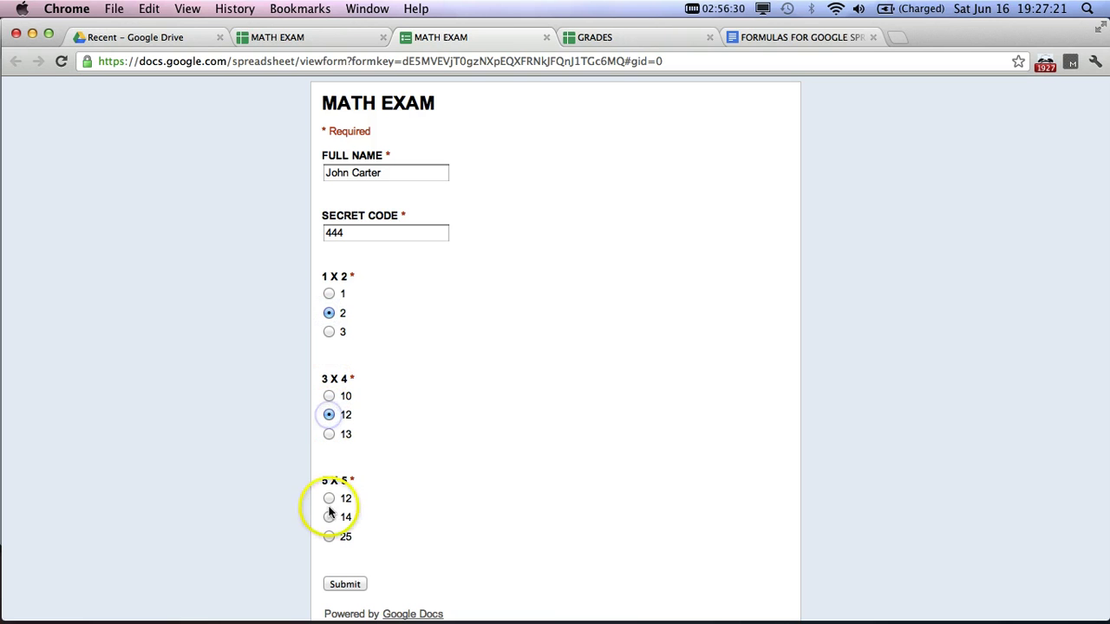
click(329, 536)
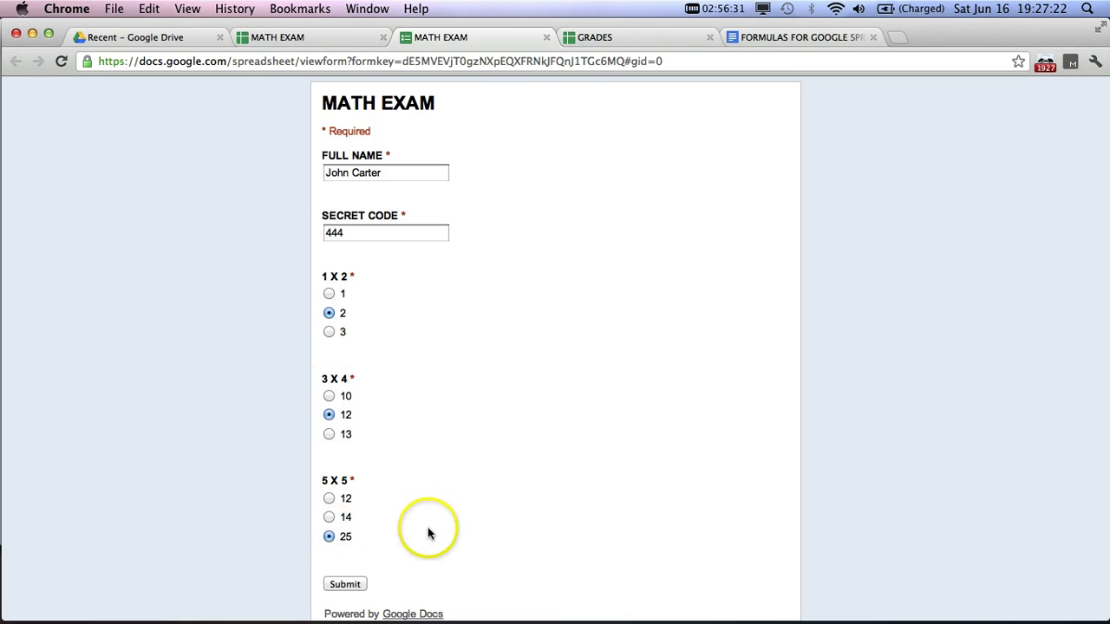
click(358, 586)
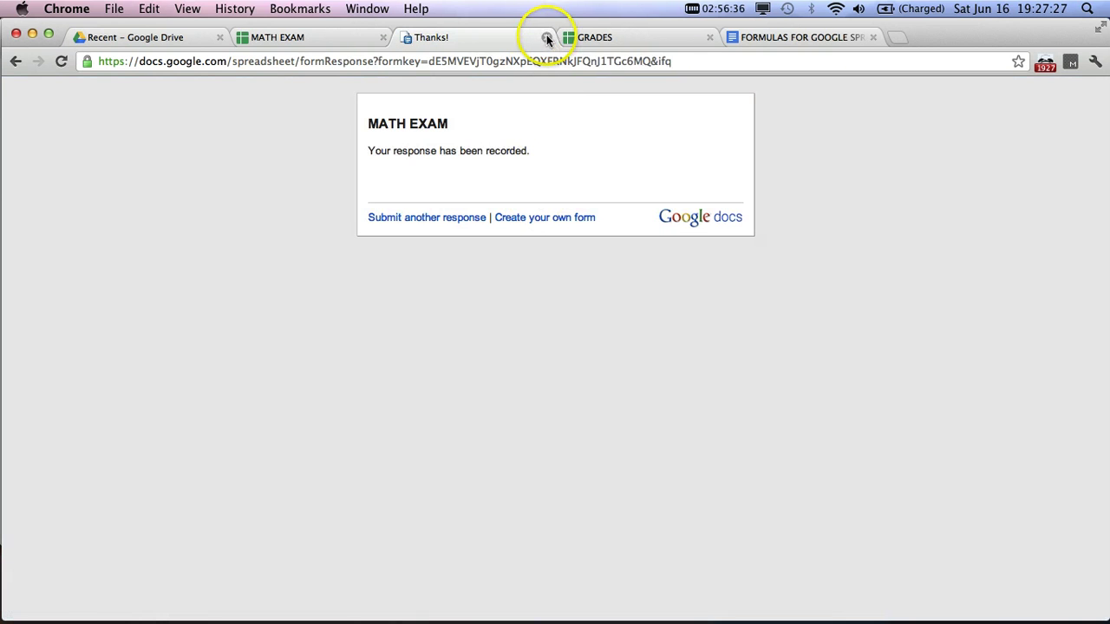
Close the previous thank-you page and reopen the live form
click(545, 37)
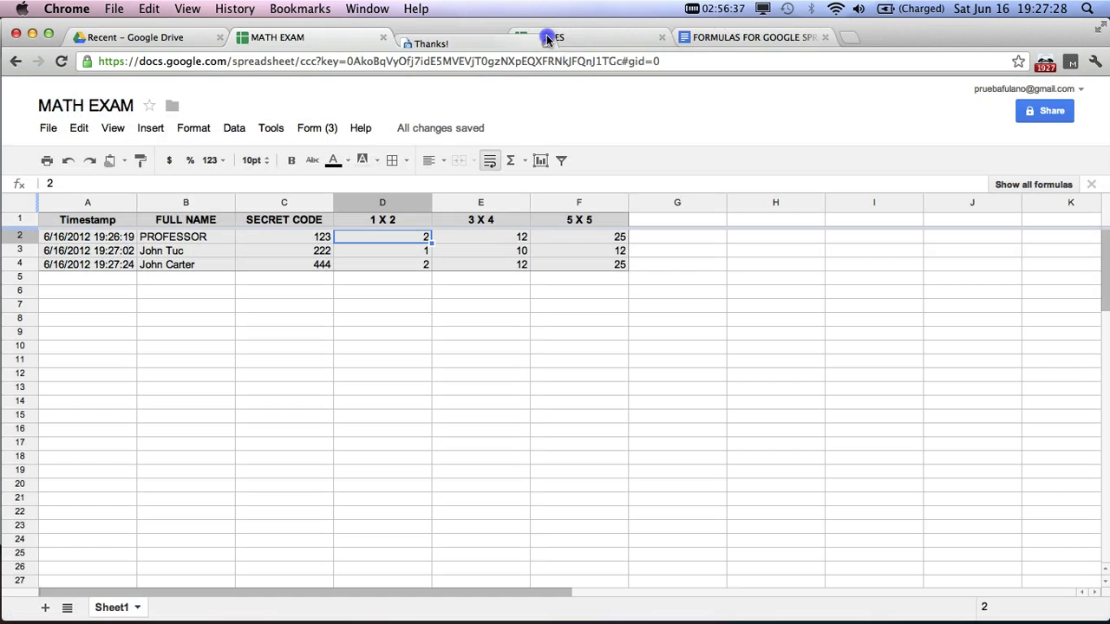
click(316, 129)
click(323, 211)
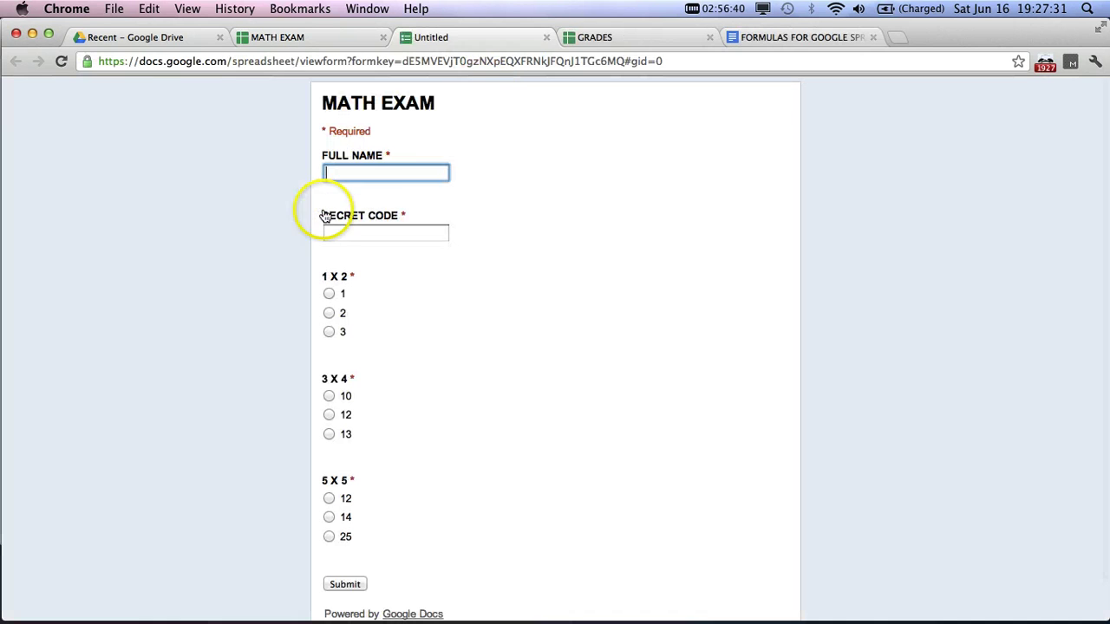
Submit another student's response answering 1, 10 and 25, then return to the responses sheet
text(J)
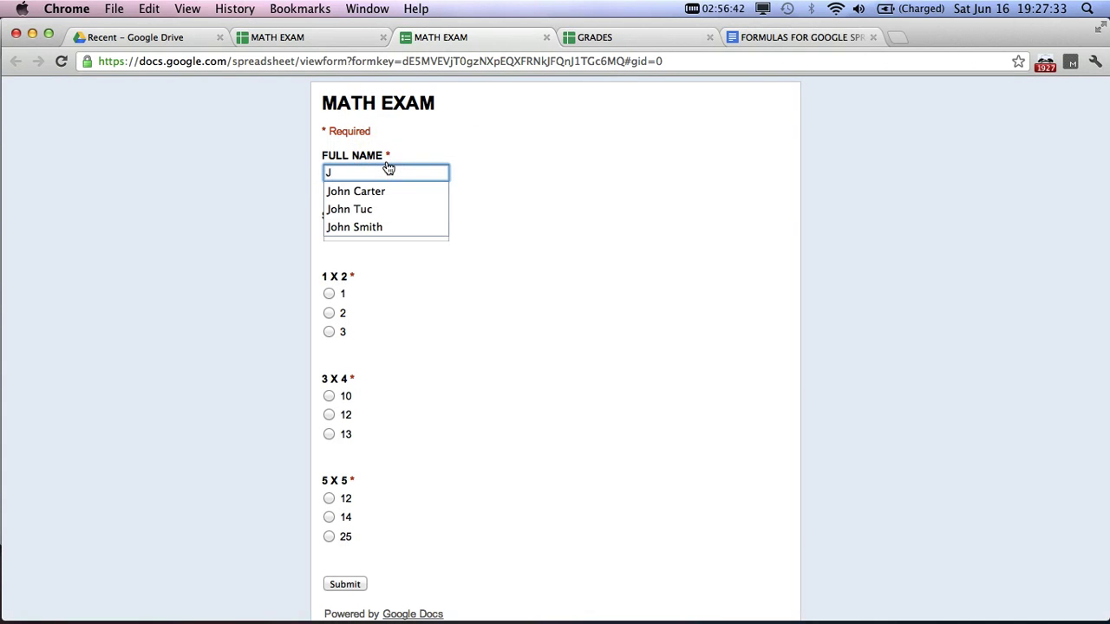
key(Down)
key(Down)
key(Down)
key(Return)
key(Tab)
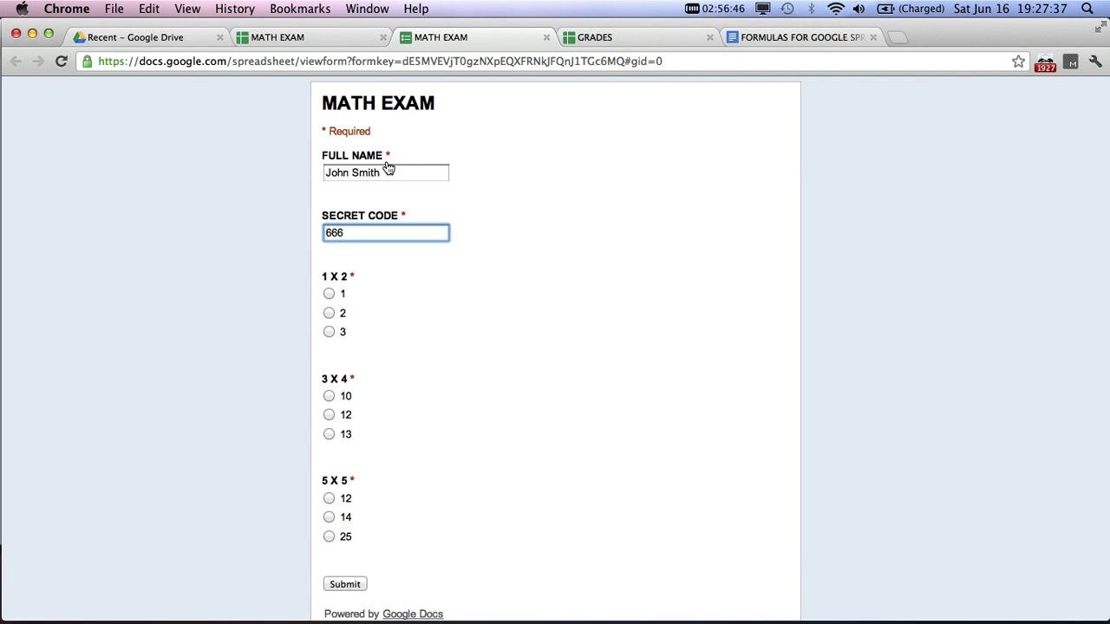
key(Tab)
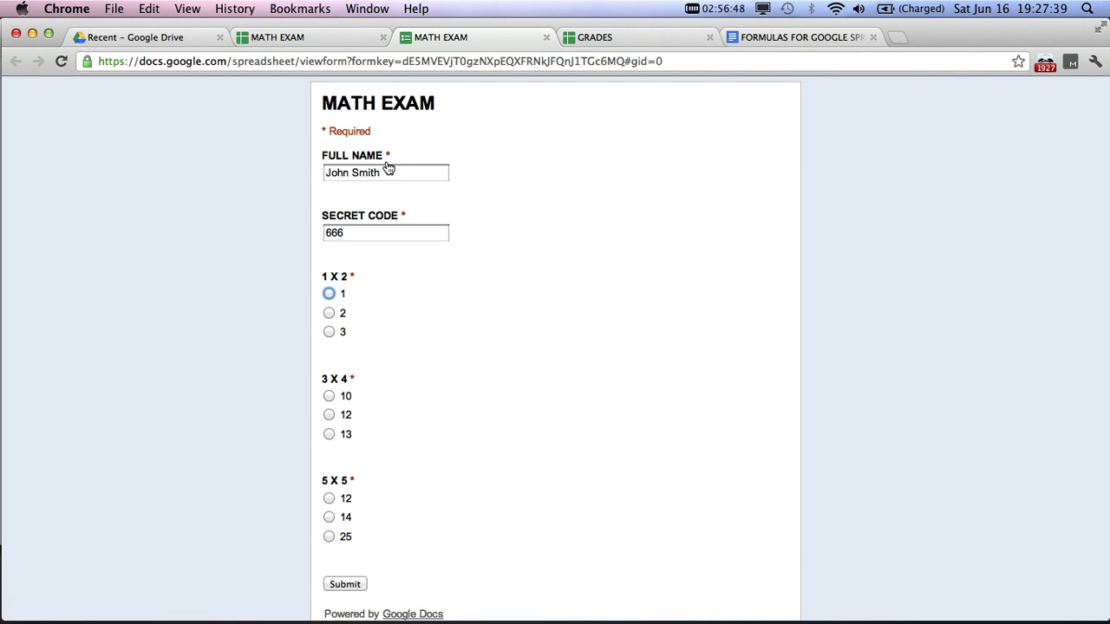
click(329, 293)
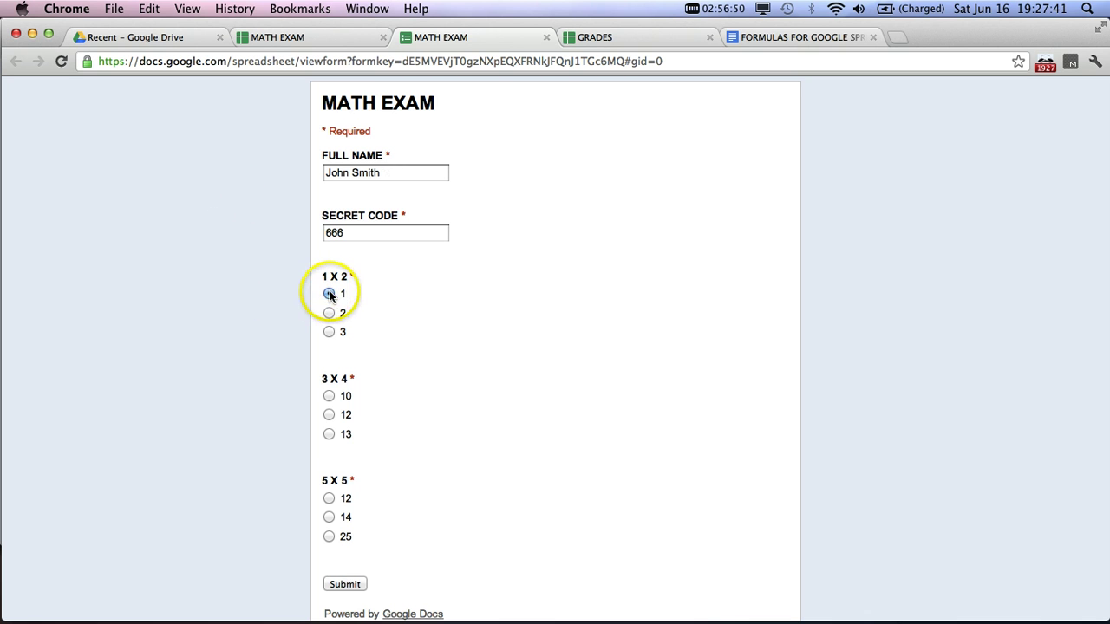
click(329, 397)
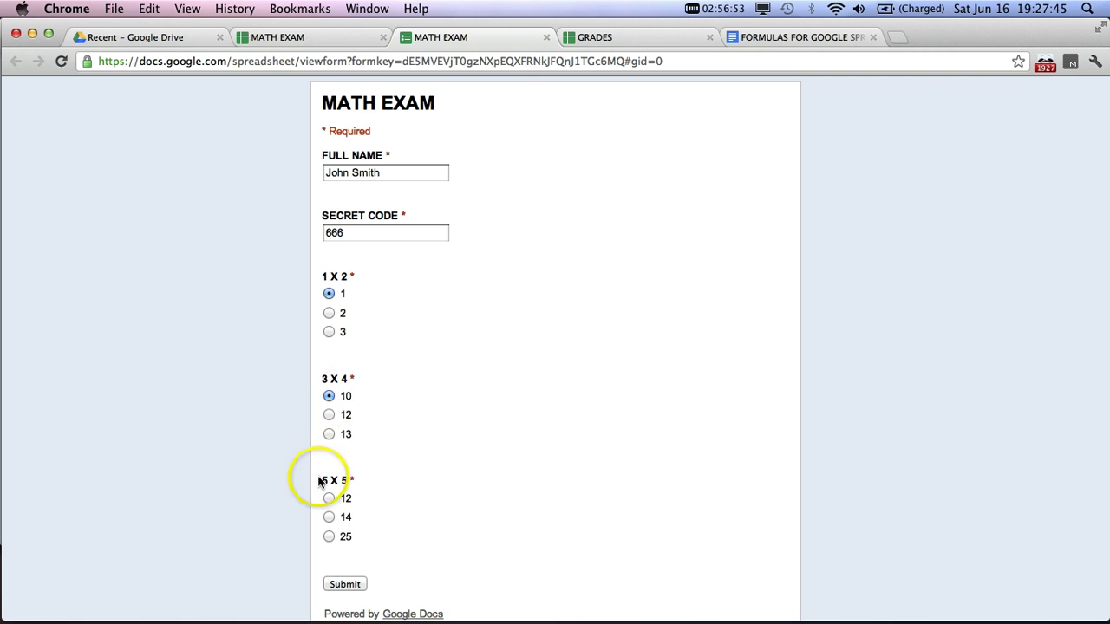
click(329, 537)
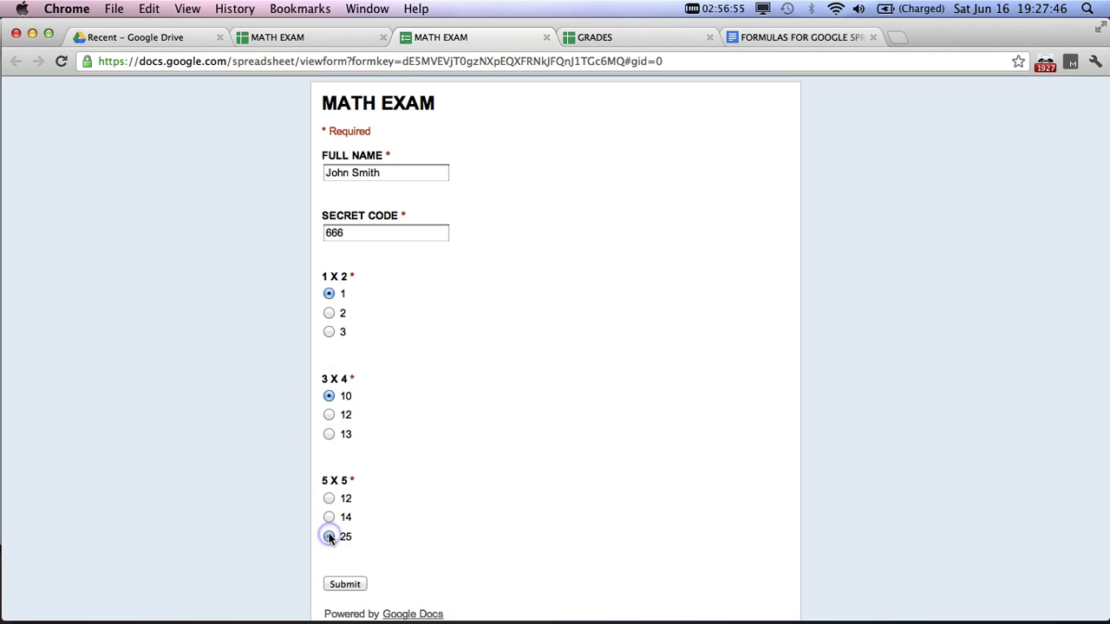
click(344, 584)
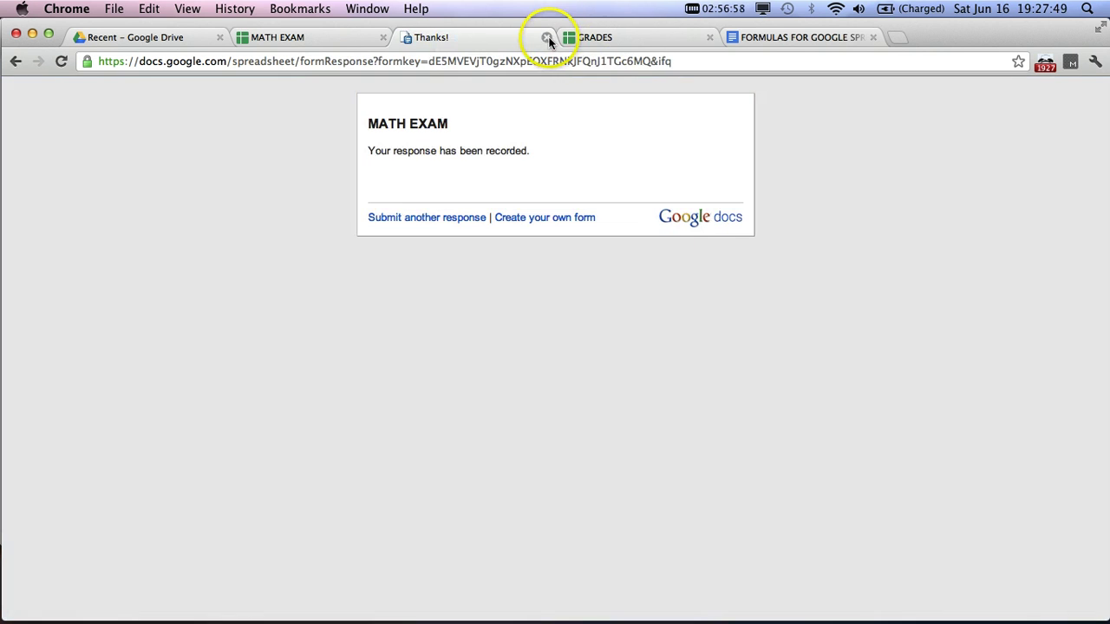
click(547, 37)
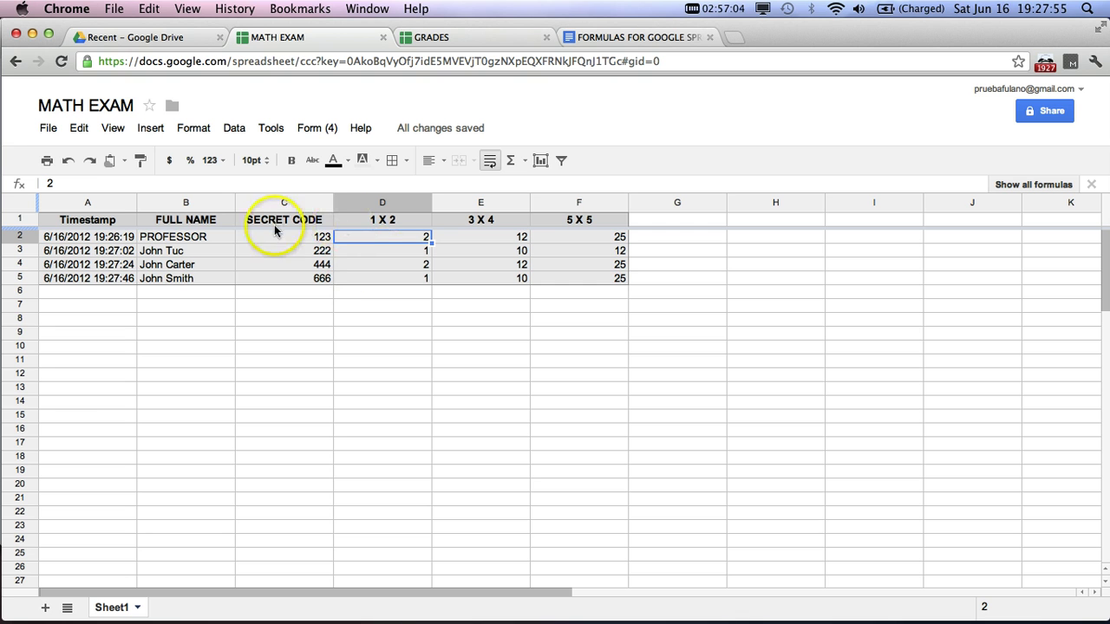
Add Sheet2 with =Sheet1!B2 in A1, filled down column A to list respondents' full names
click(46, 609)
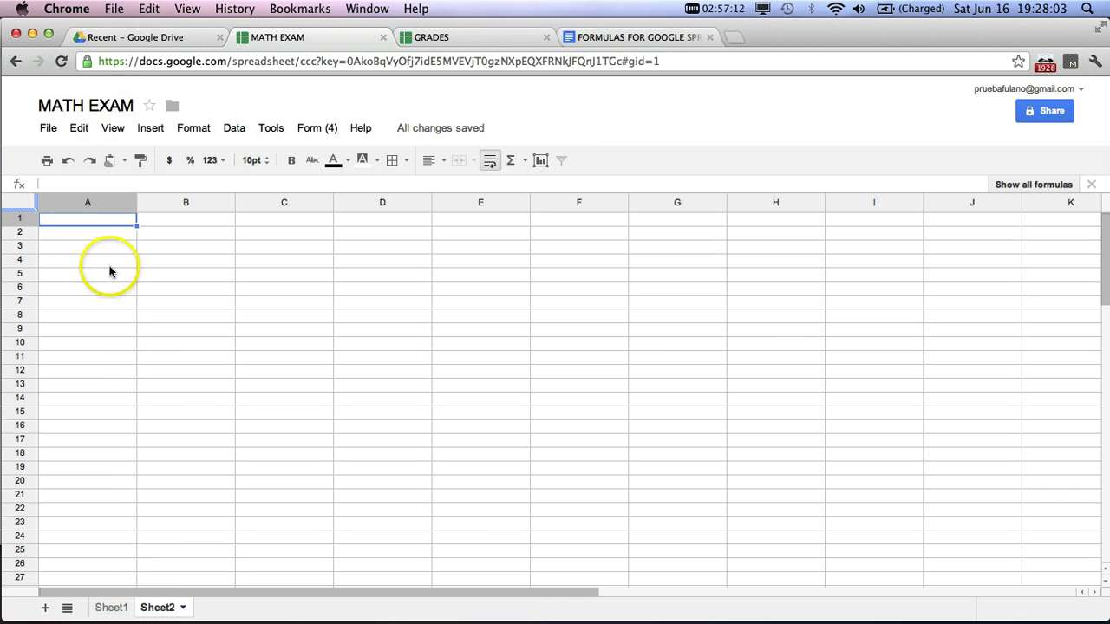
text(=)
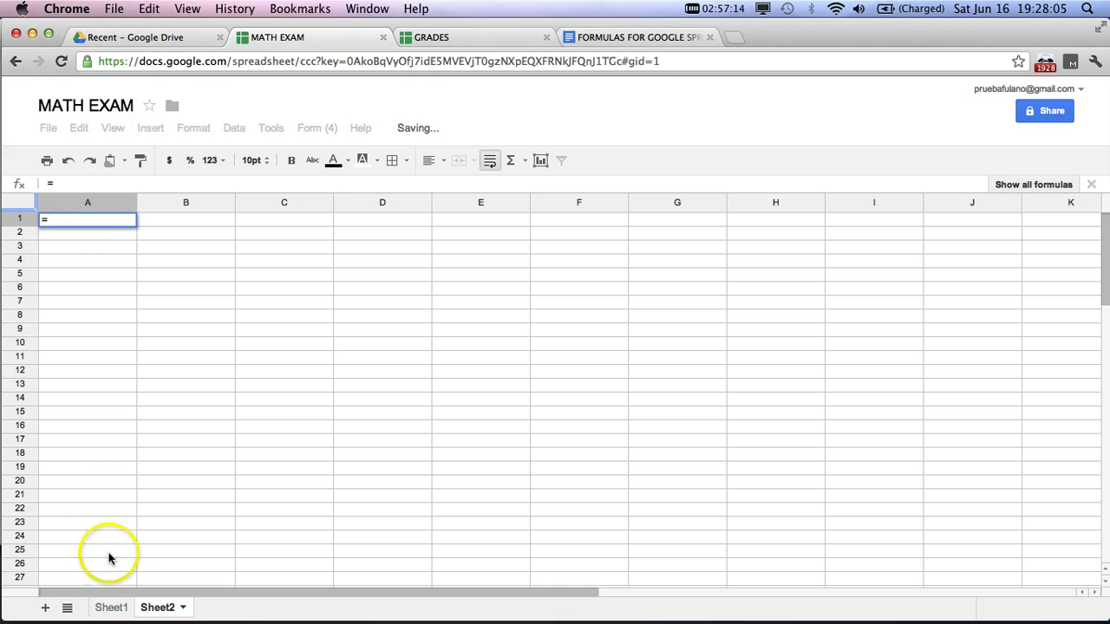
click(113, 607)
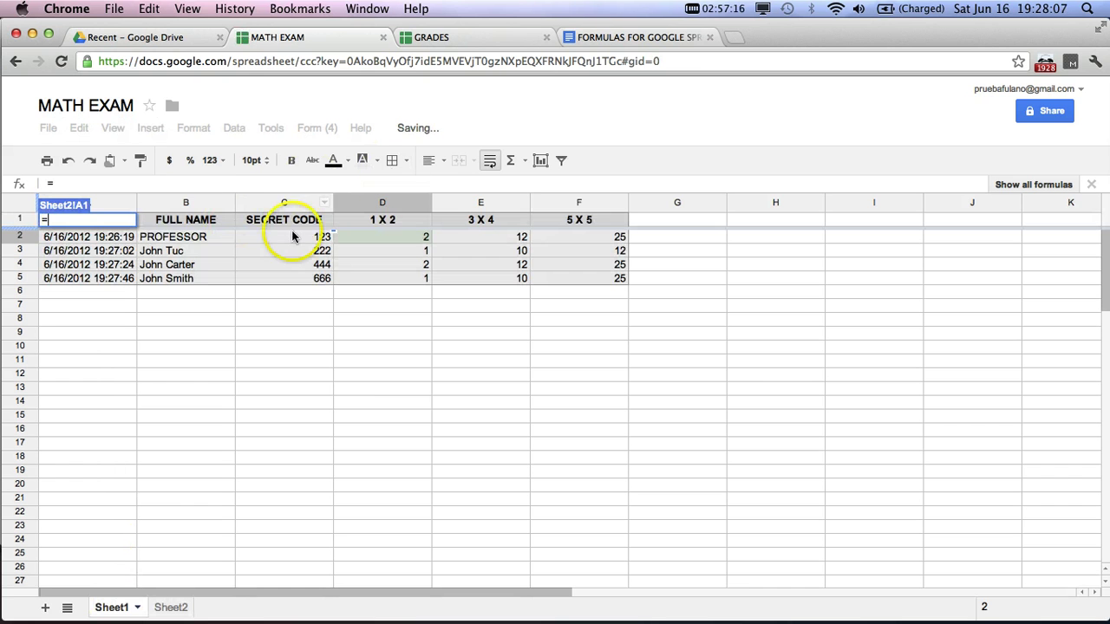
click(187, 239)
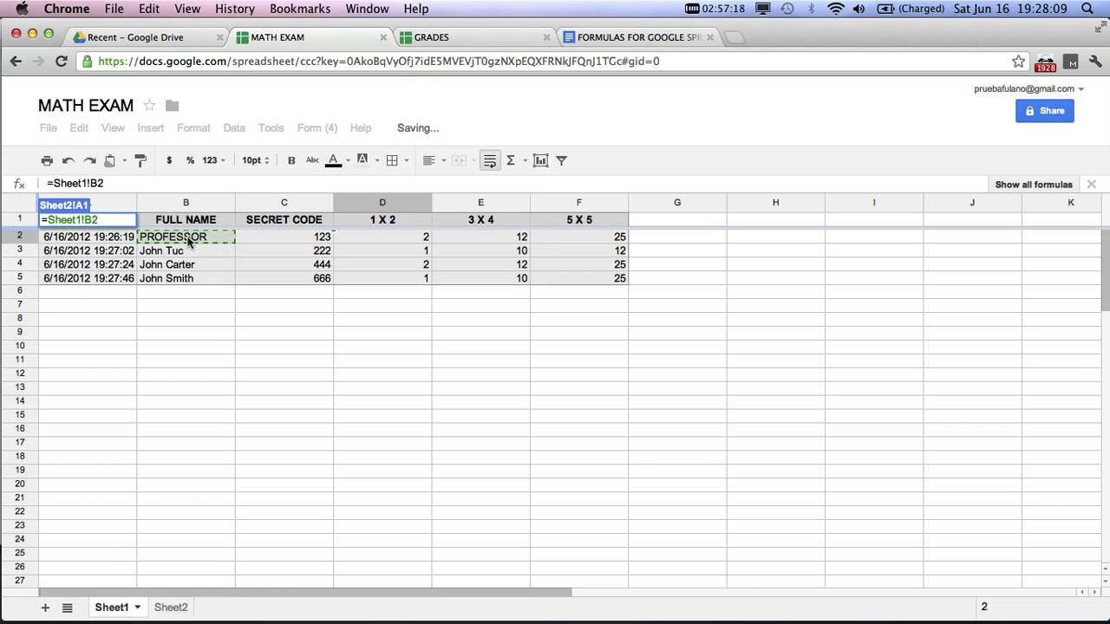
key(Return)
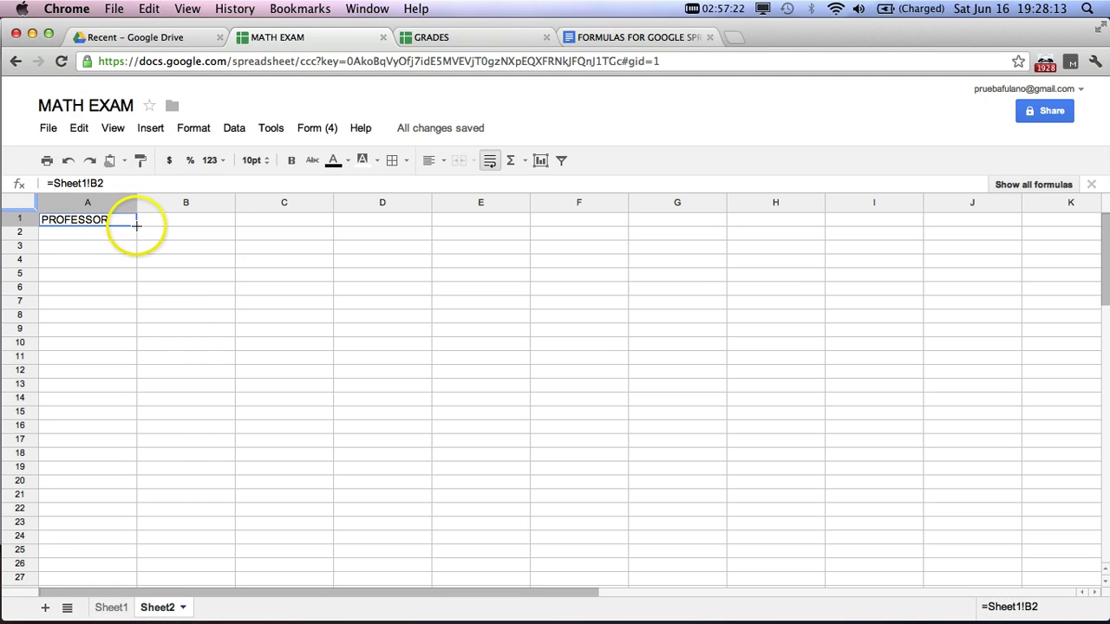
drag(136, 225, 127, 480)
click(106, 245)
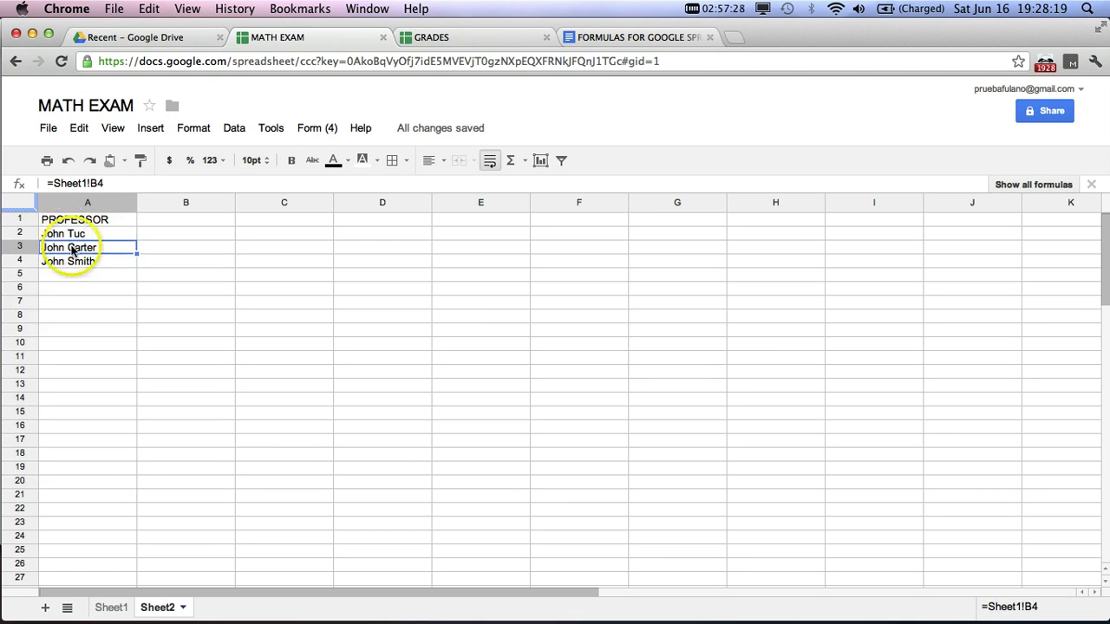
click(211, 223)
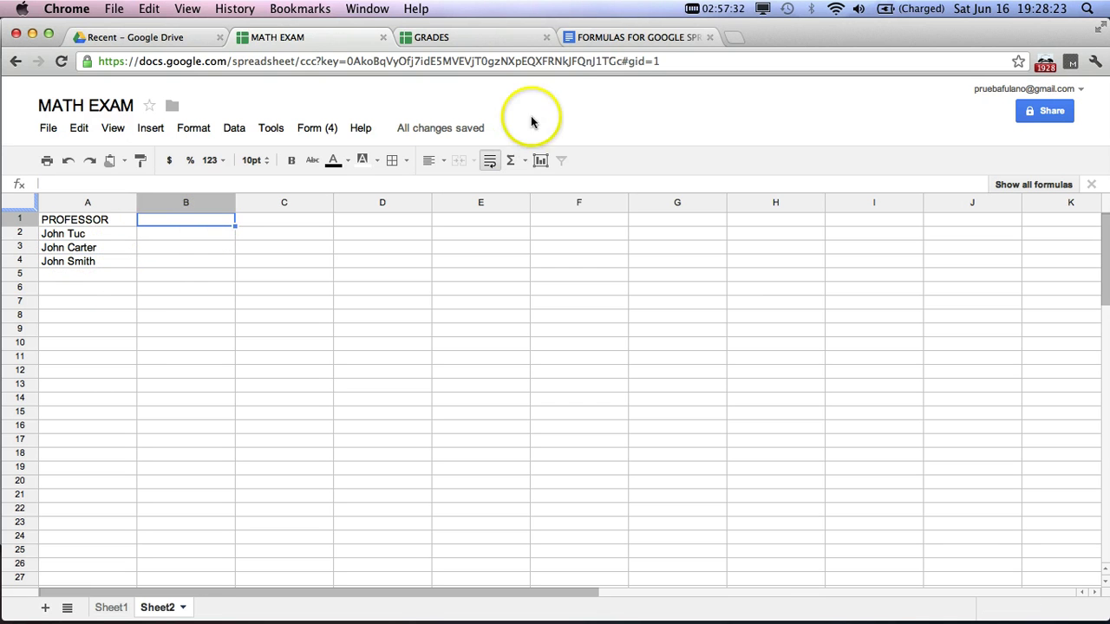
Copy the first IF scoring formula from the FORMULAS FOR GOOGLE SPREADSHEETS document
click(631, 40)
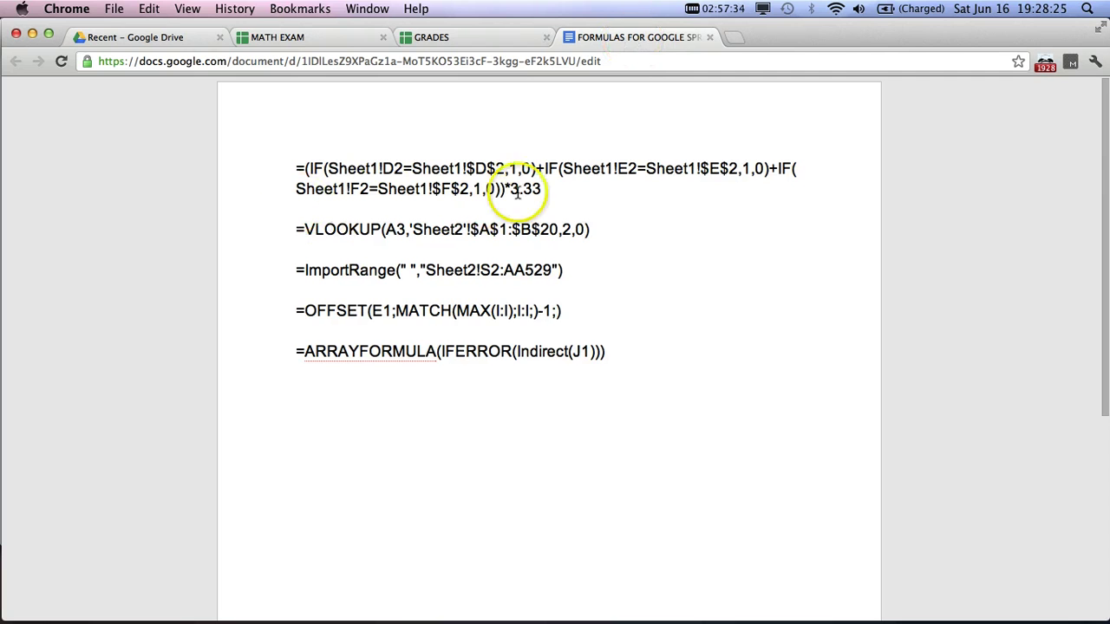
drag(558, 189, 249, 176)
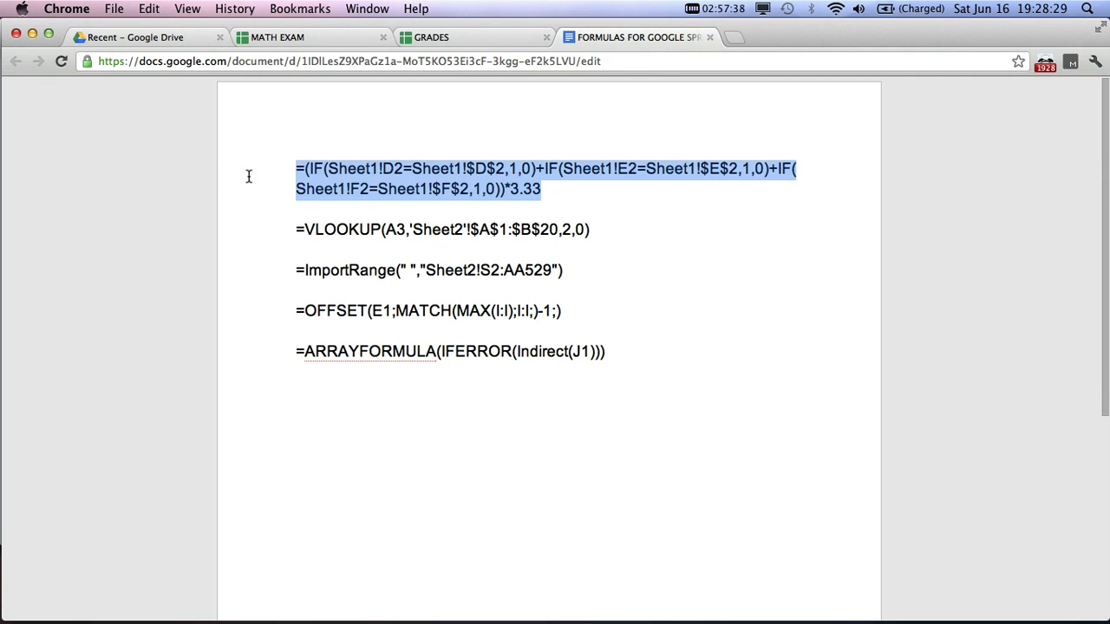
click(313, 38)
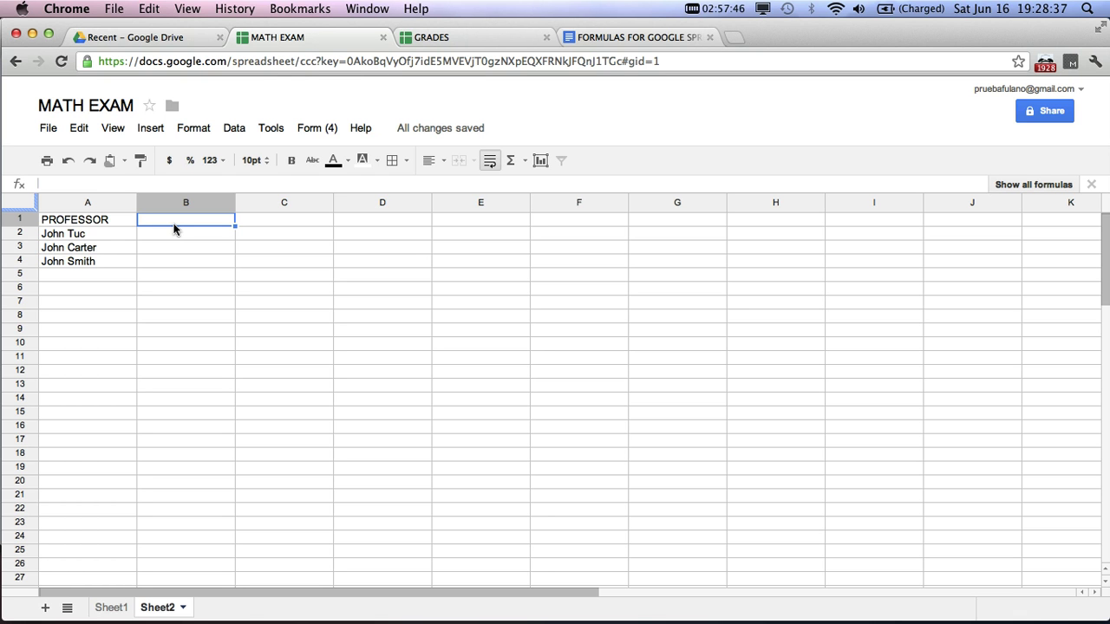
Paste the IF scoring formula into Sheet2 cell B1
key(super+v)
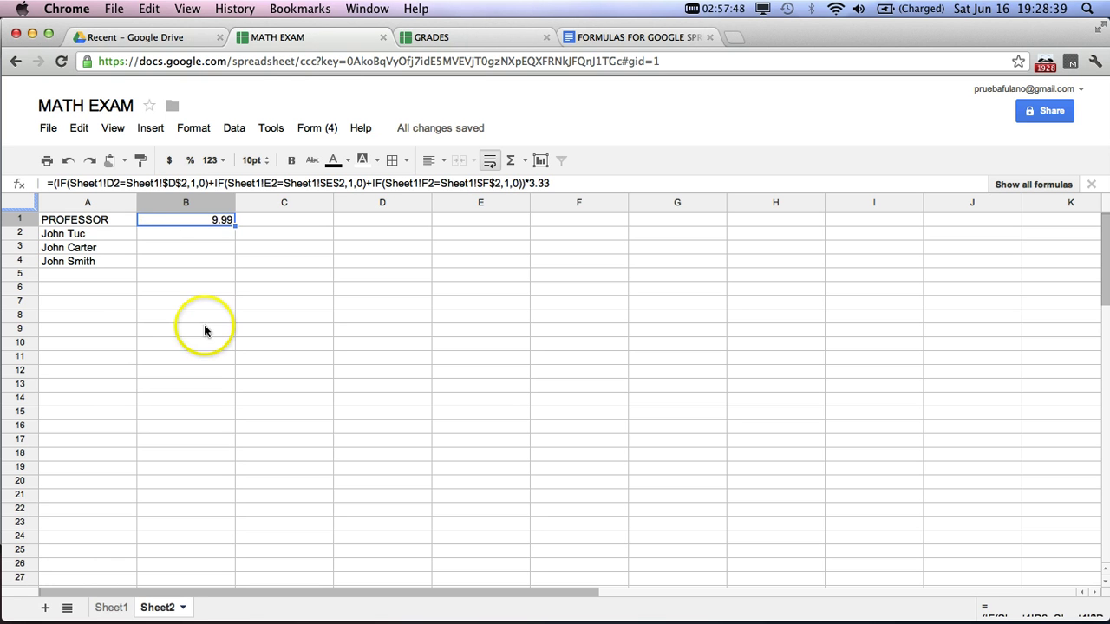
click(557, 183)
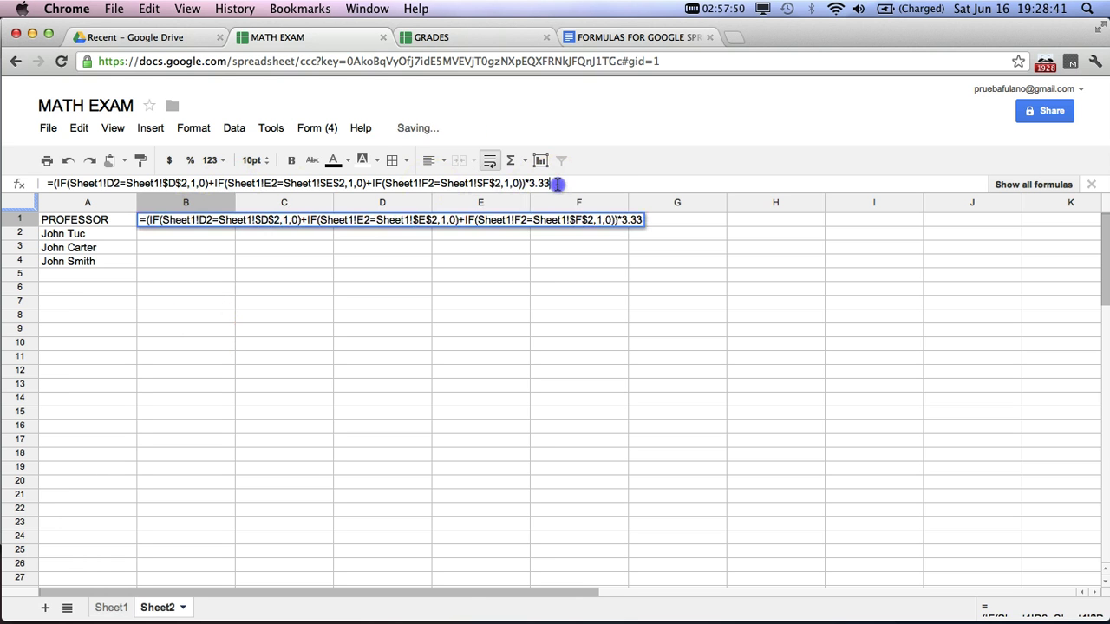
key(Return)
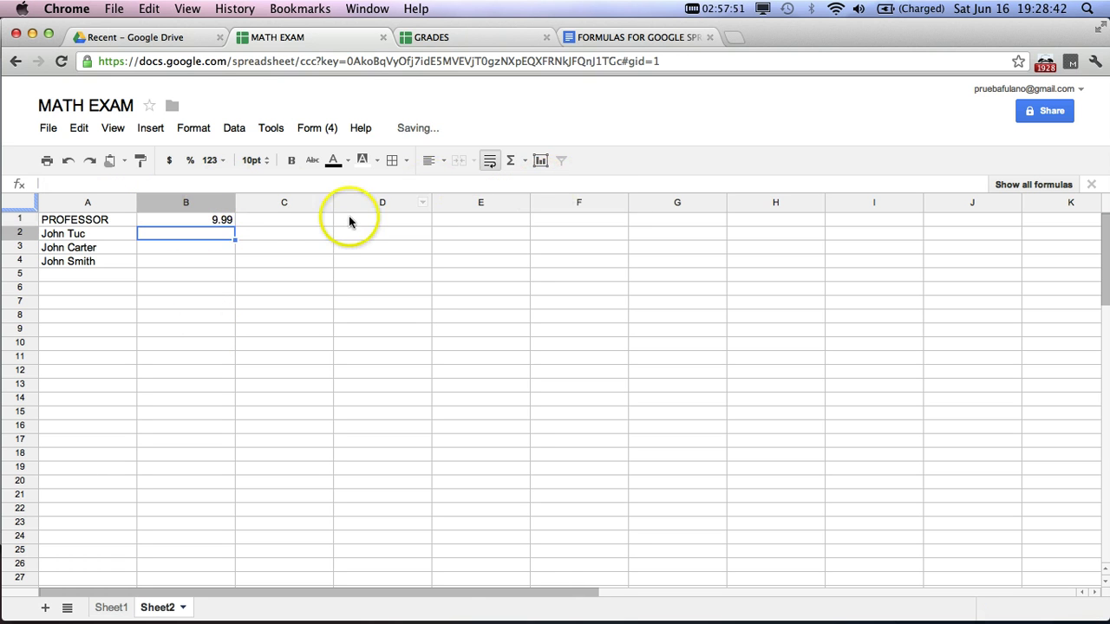
click(198, 220)
Format column B as 1,000 Rounded whole numbers
click(194, 201)
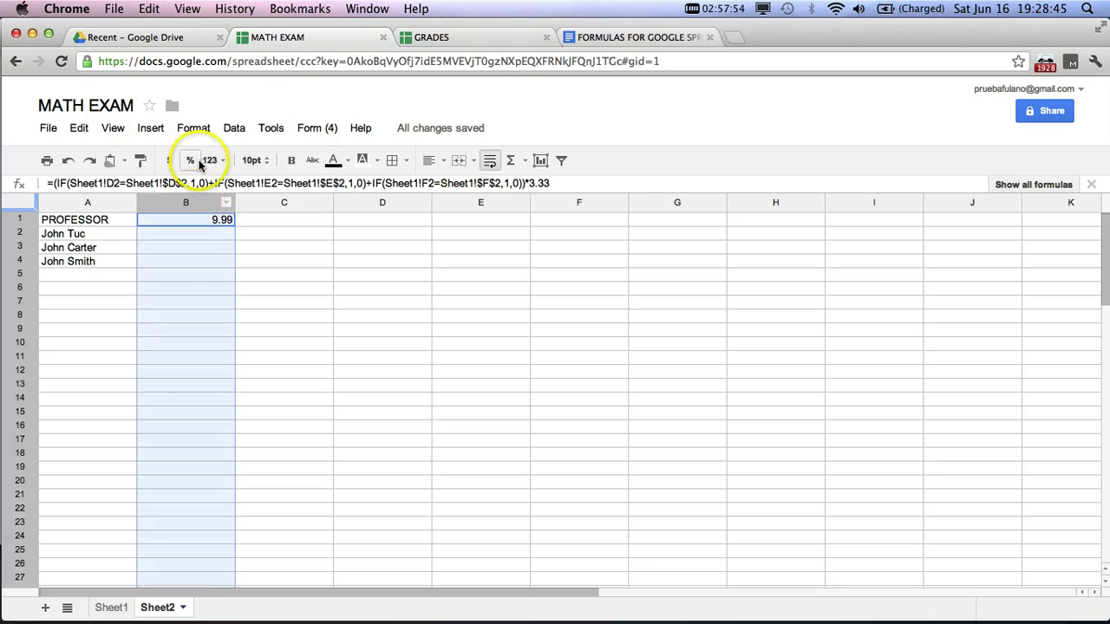
click(210, 161)
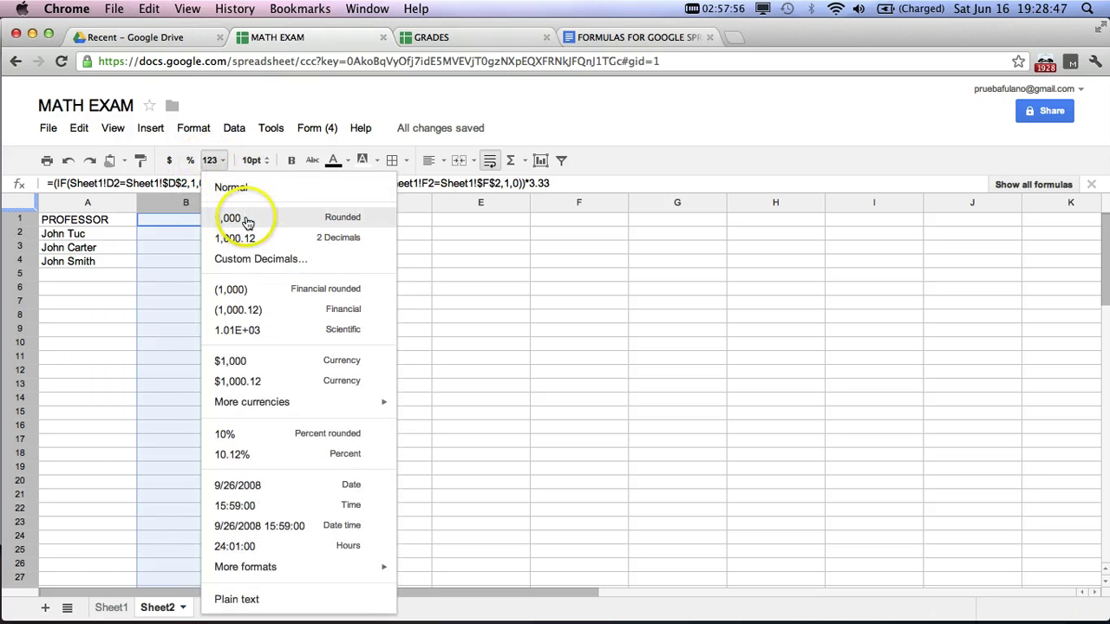
click(246, 218)
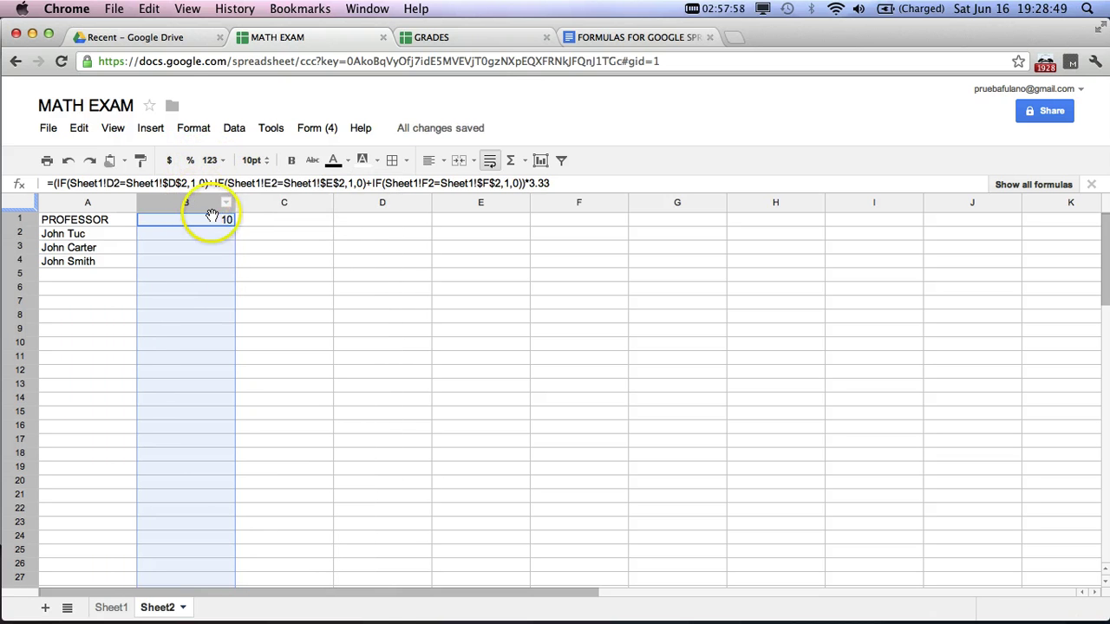
Fill B1's formula down to B4, giving scores 10, 0, 10 and 3
click(219, 223)
drag(234, 226, 236, 267)
click(212, 234)
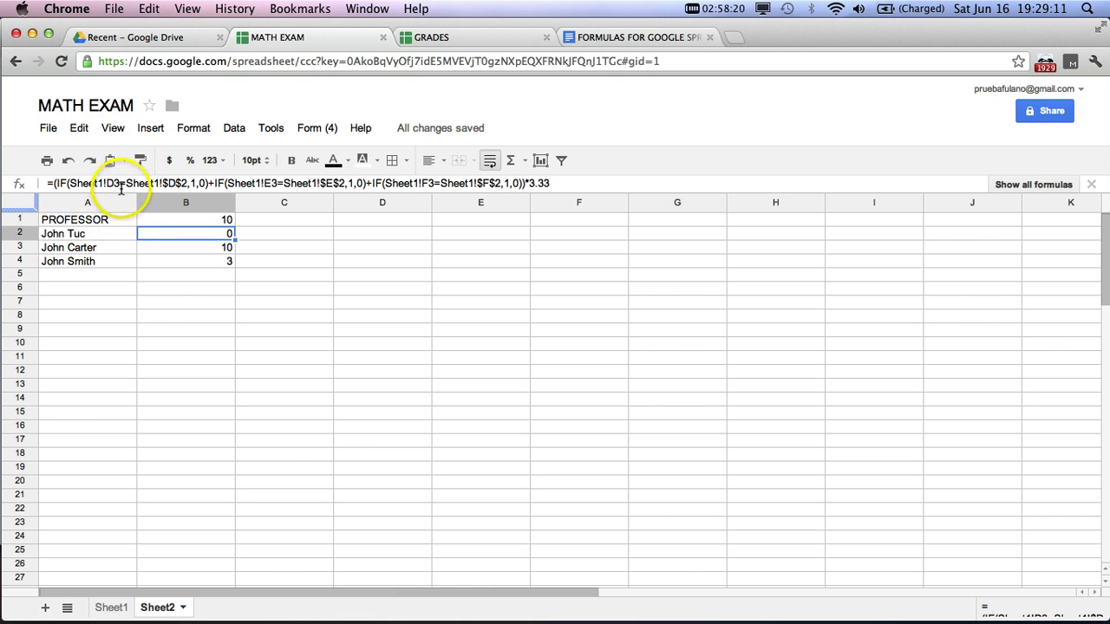
Compare the Sheet1 column D answers with the D2 answer key, then return to Sheet2
click(108, 607)
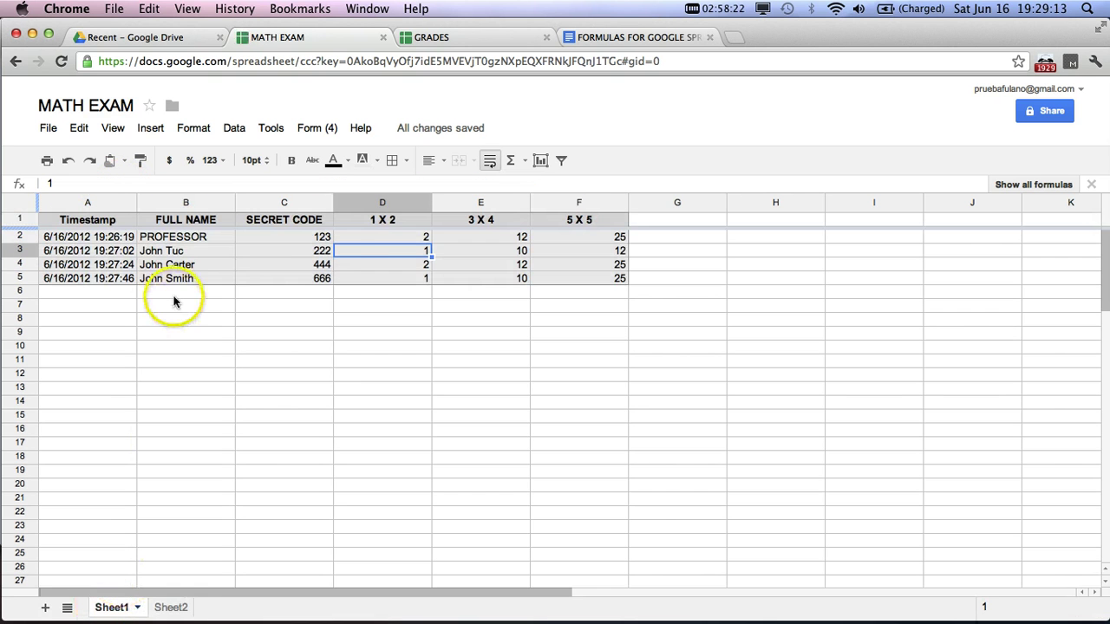
click(380, 239)
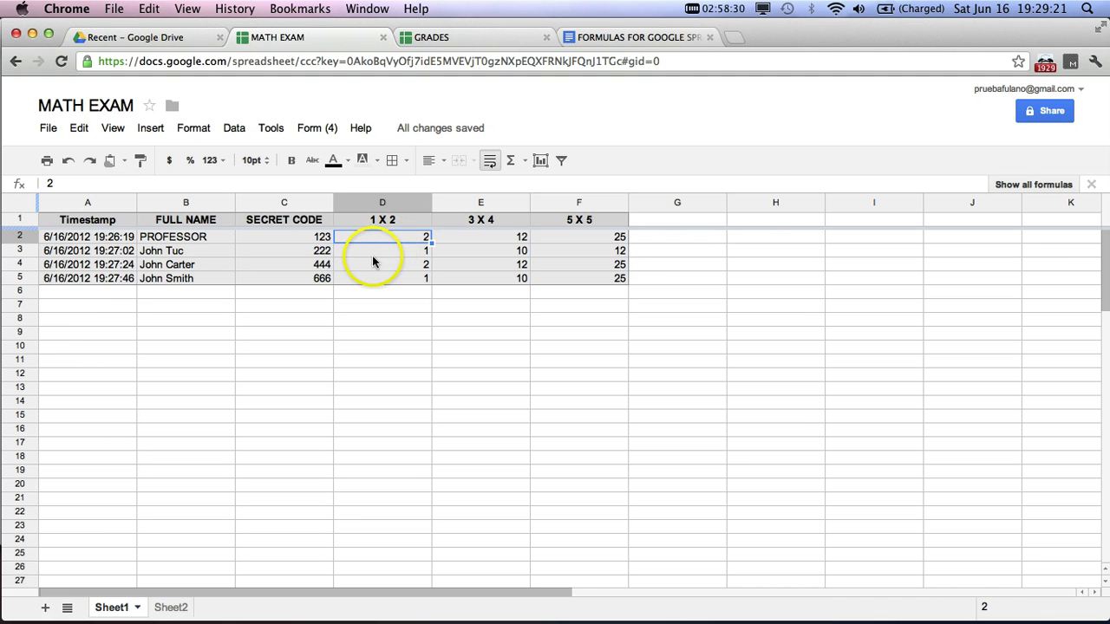
click(380, 251)
click(386, 235)
click(386, 254)
click(158, 607)
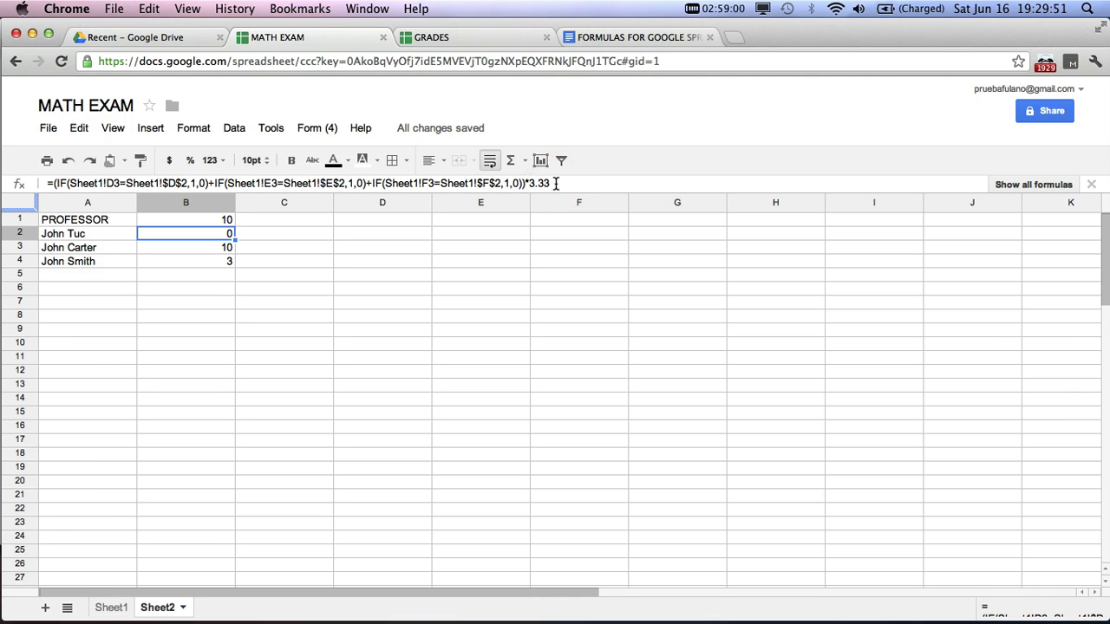
Change the score multiplier from 3.33 to 33.33 in the B2 and B1 formulas
click(531, 183)
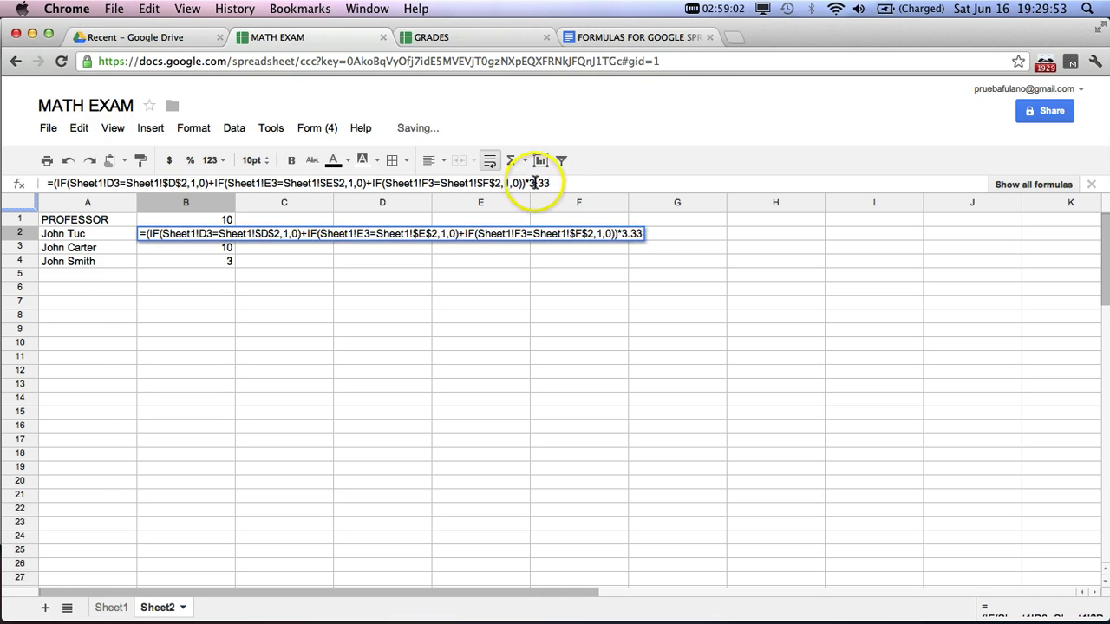
key(Return)
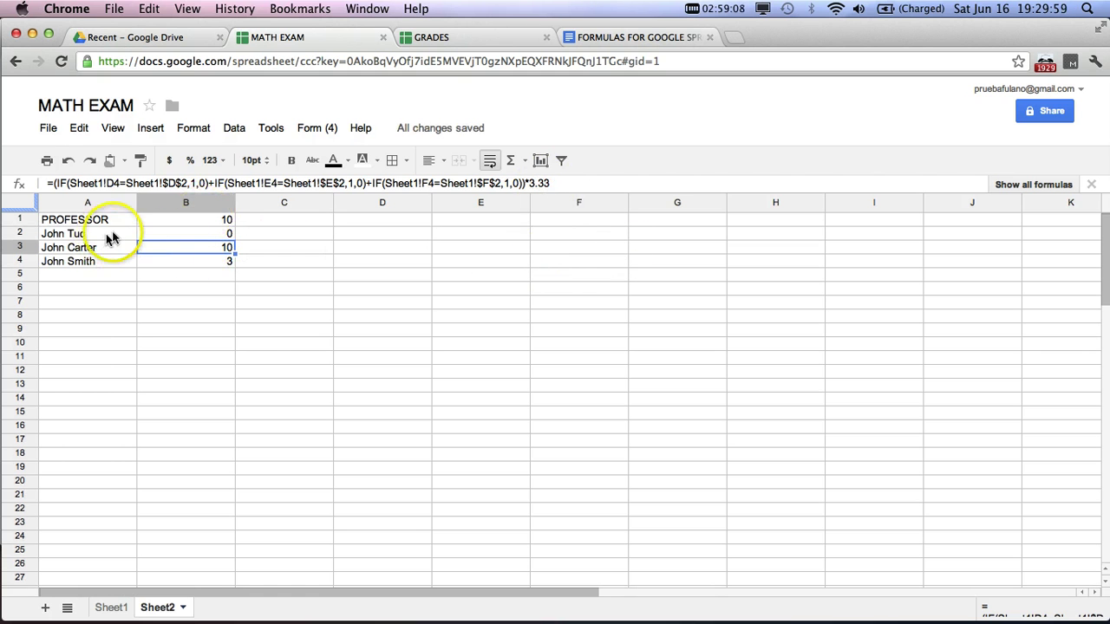
click(209, 219)
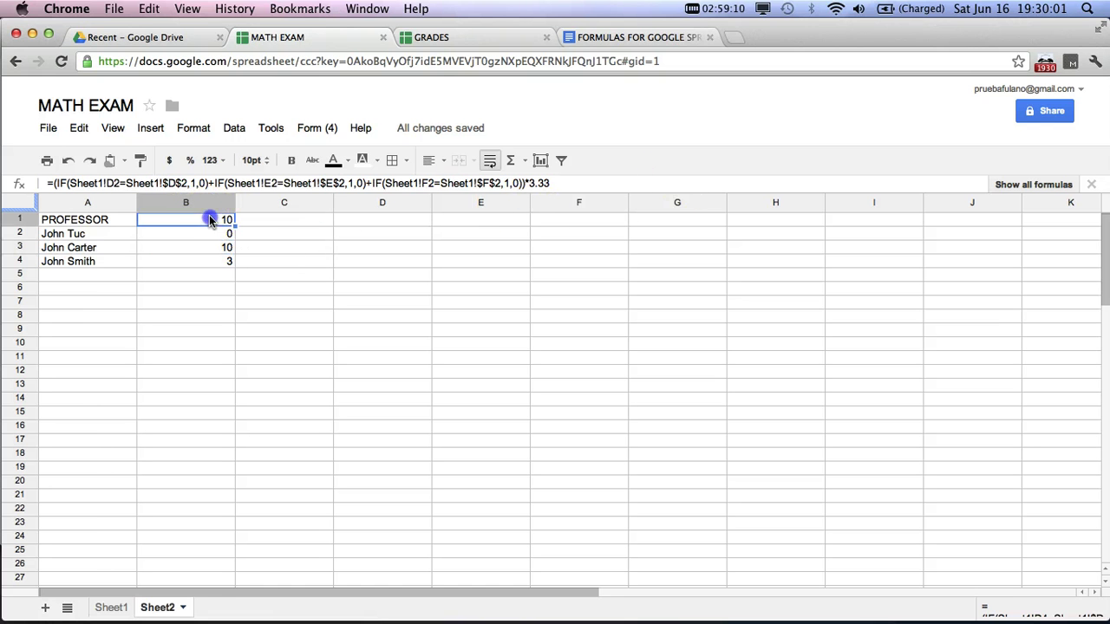
click(532, 183)
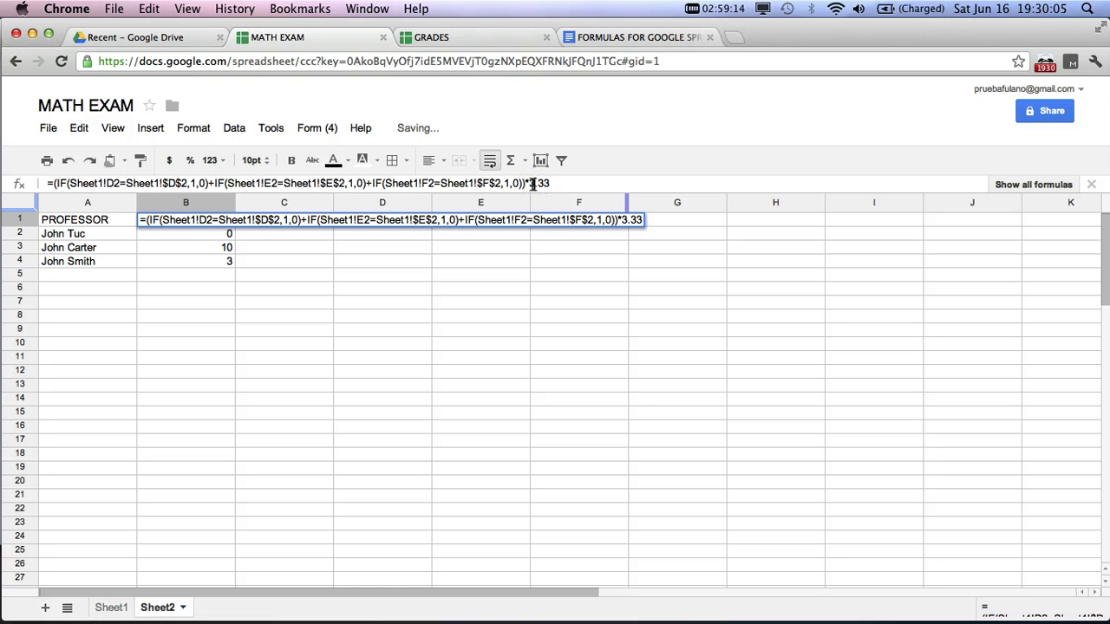
key(Return)
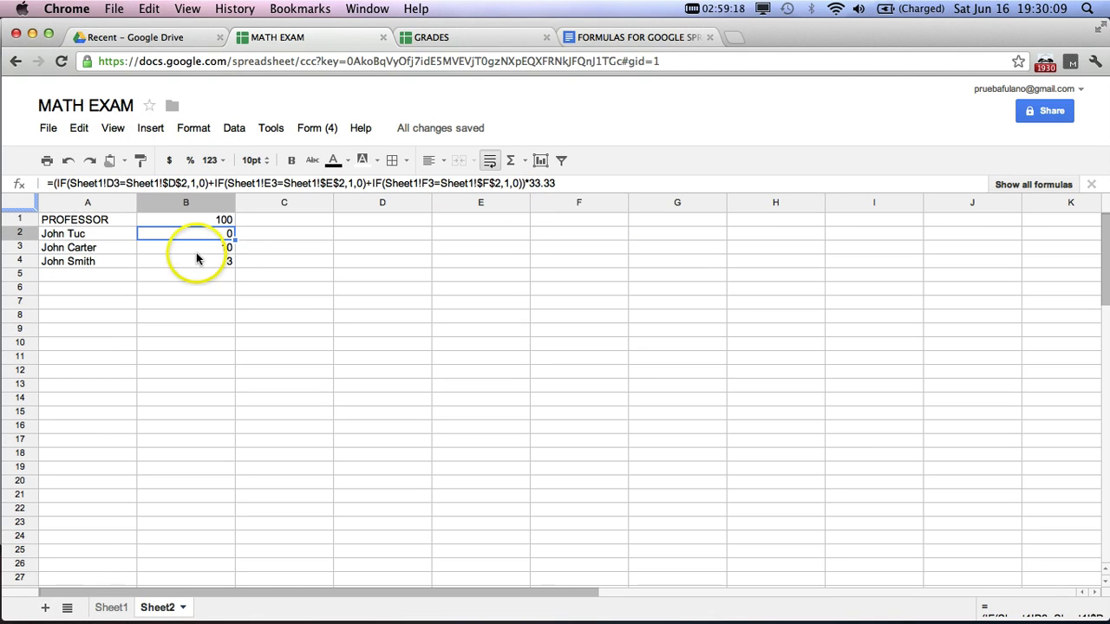
Fill the rescaled formula down through B4 so scores read 100, 0, 100 and 33
click(200, 222)
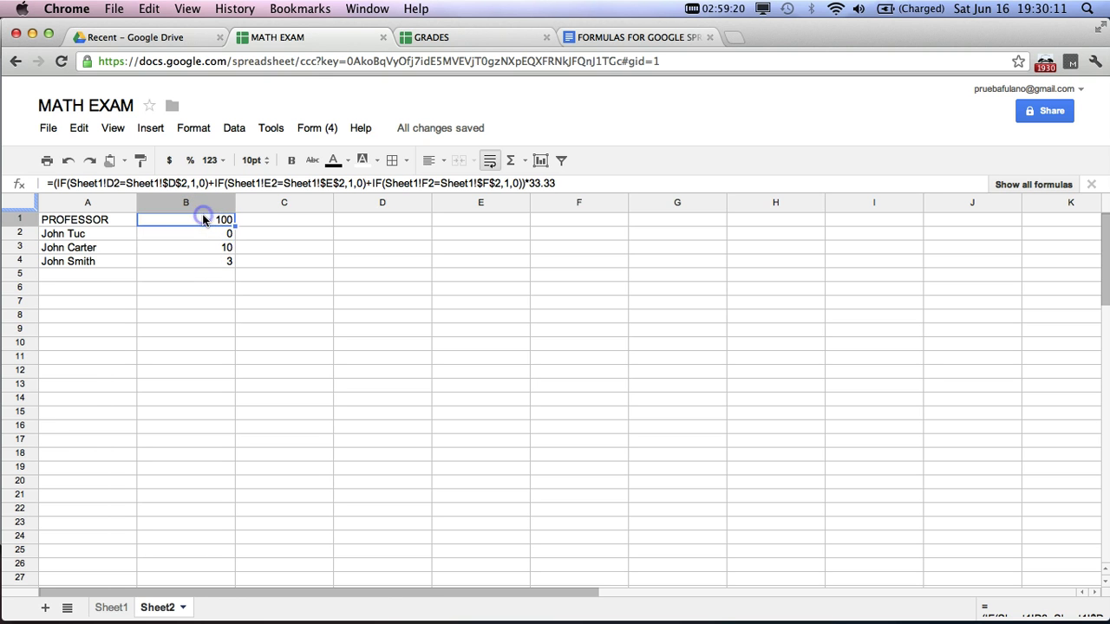
drag(235, 246, 234, 266)
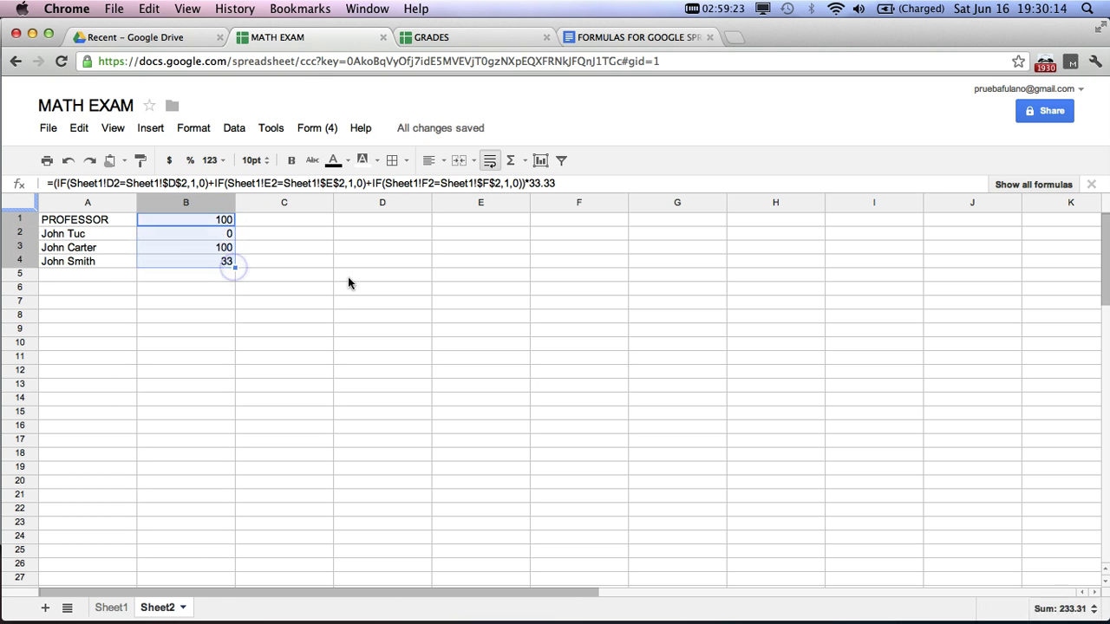
click(229, 221)
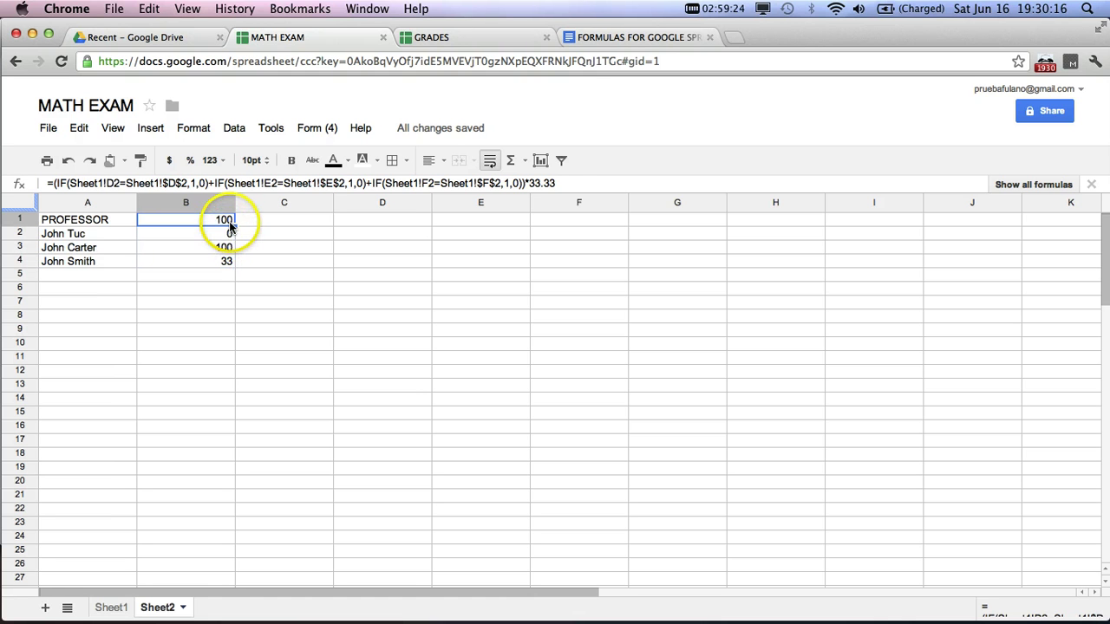
click(552, 183)
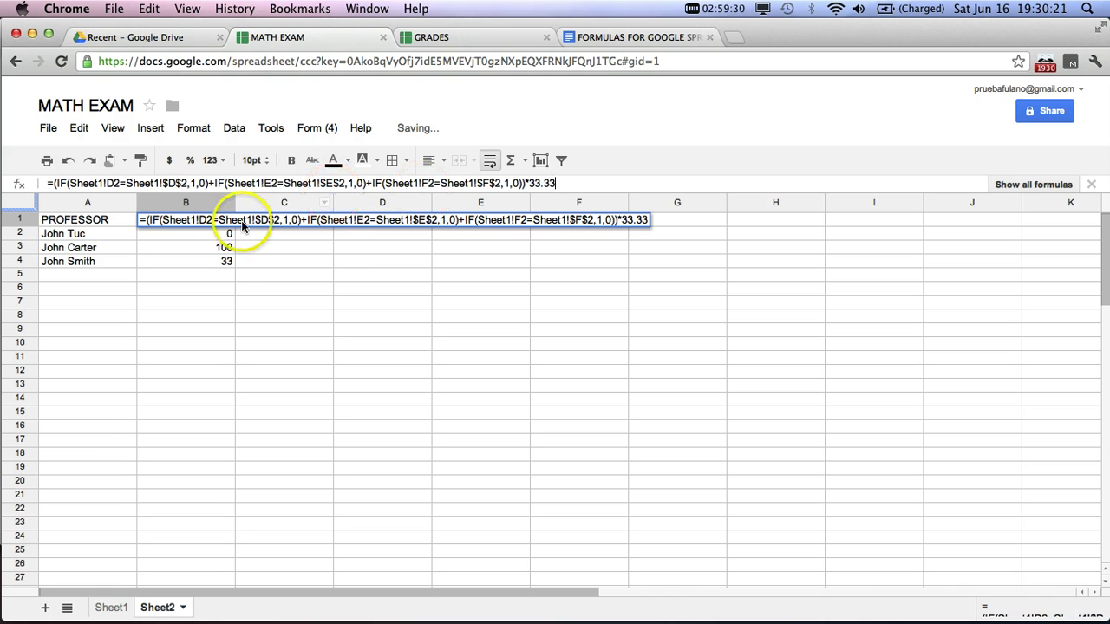
click(212, 287)
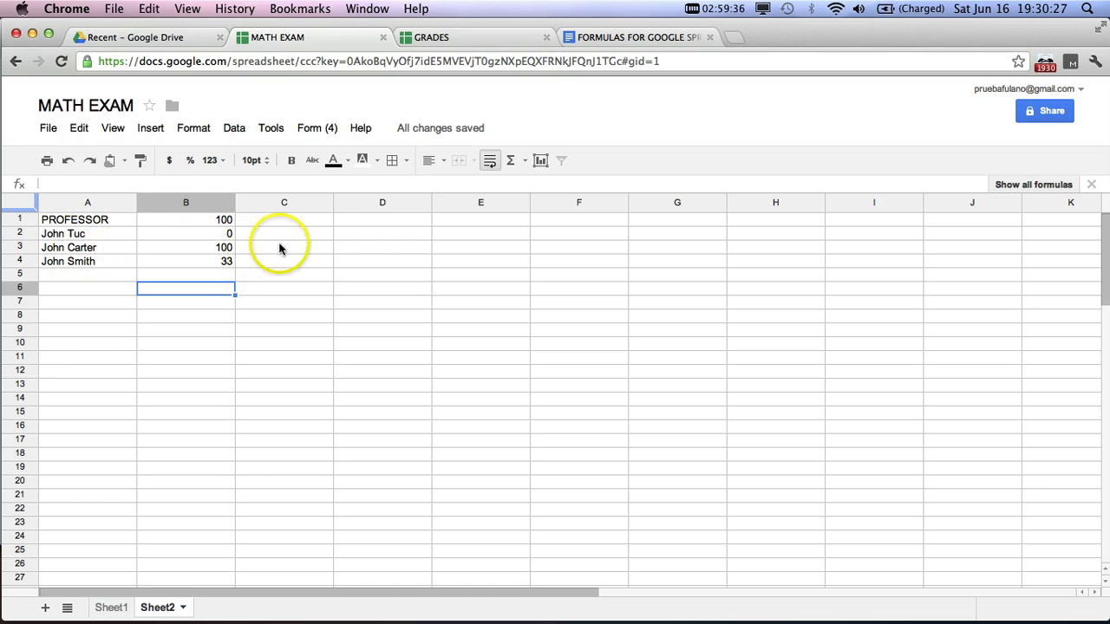
click(449, 41)
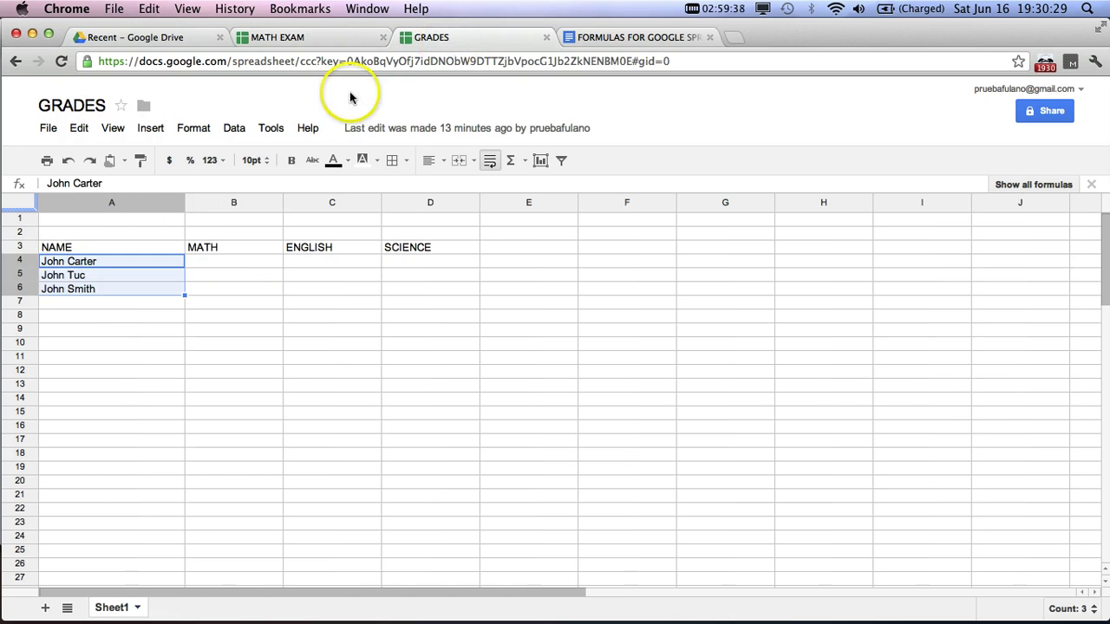
Reorder the three GRADES student names in rows 4–6 by moving A5 to A7 and A6:A7 up
click(107, 287)
click(107, 279)
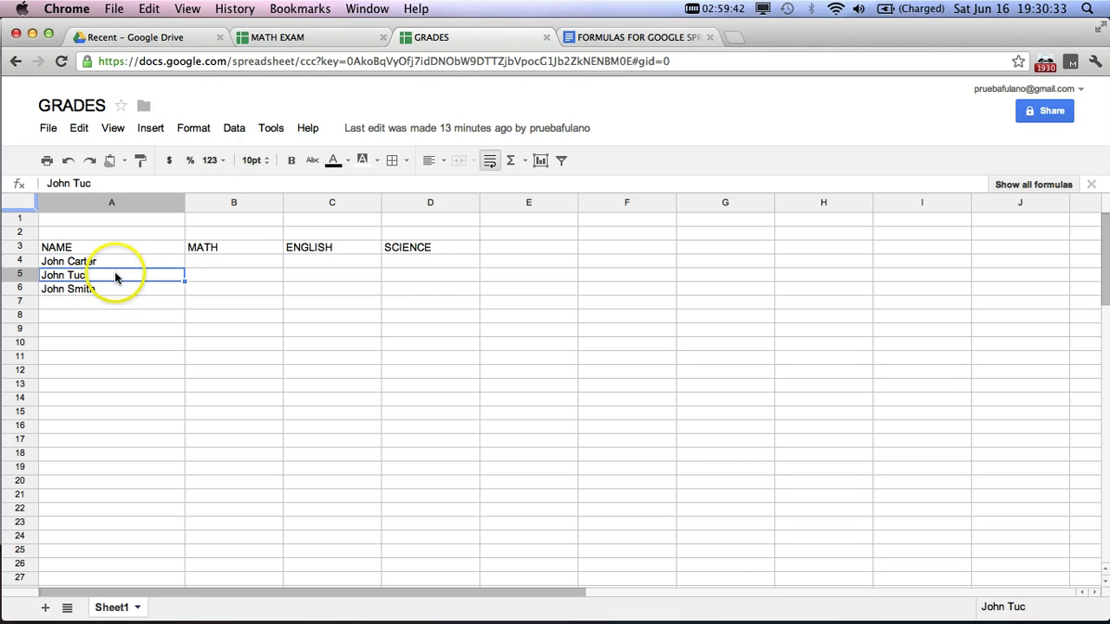
drag(118, 272, 128, 295)
click(124, 289)
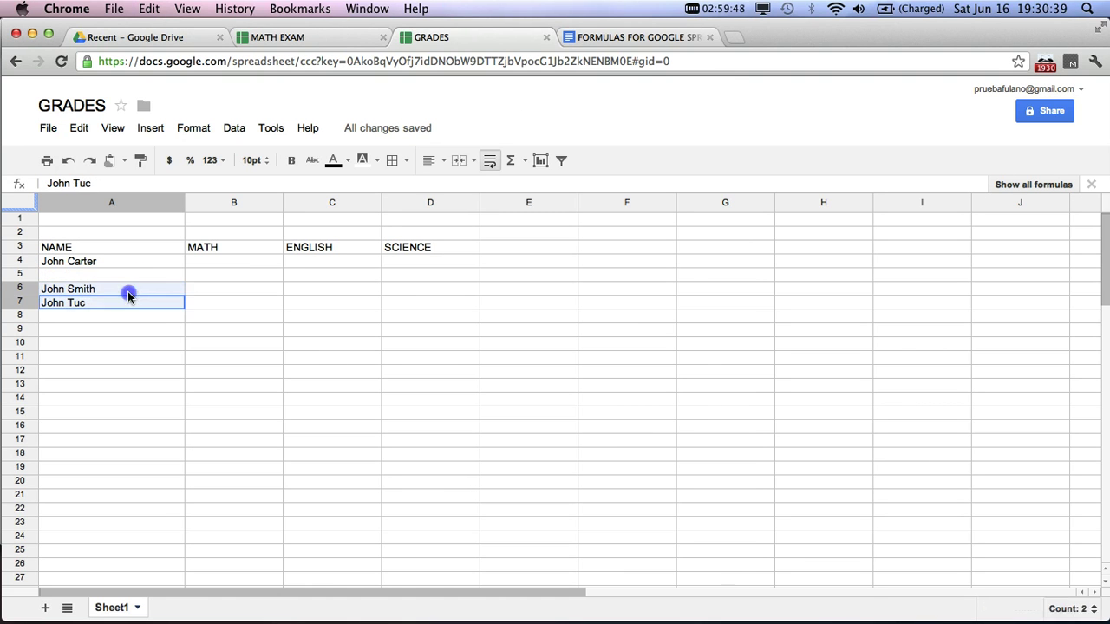
drag(131, 290, 136, 275)
click(226, 317)
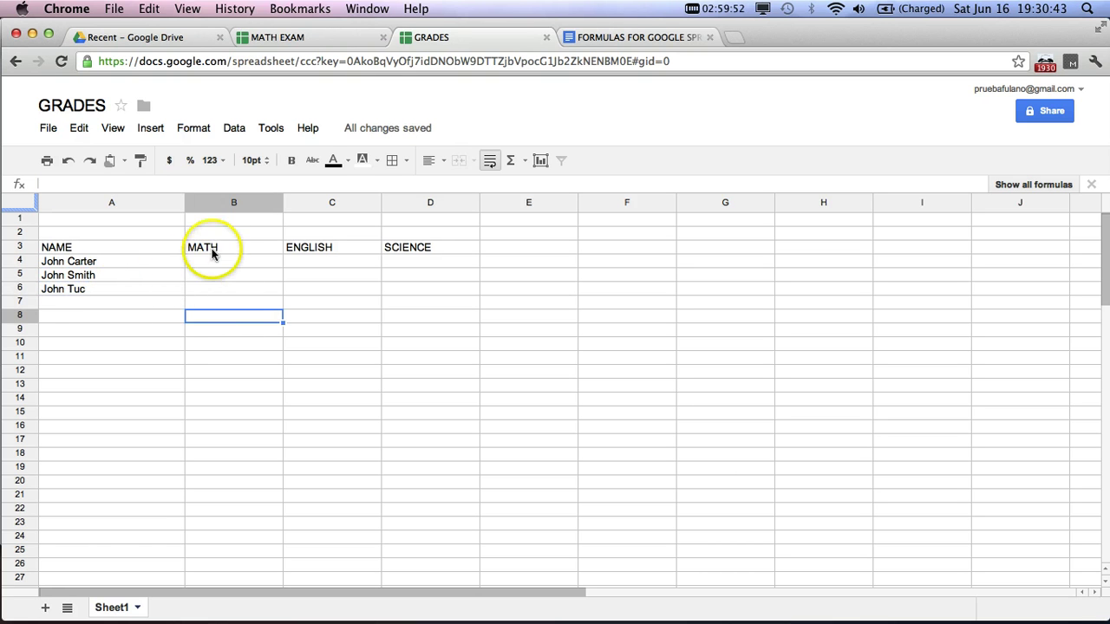
drag(211, 261, 211, 290)
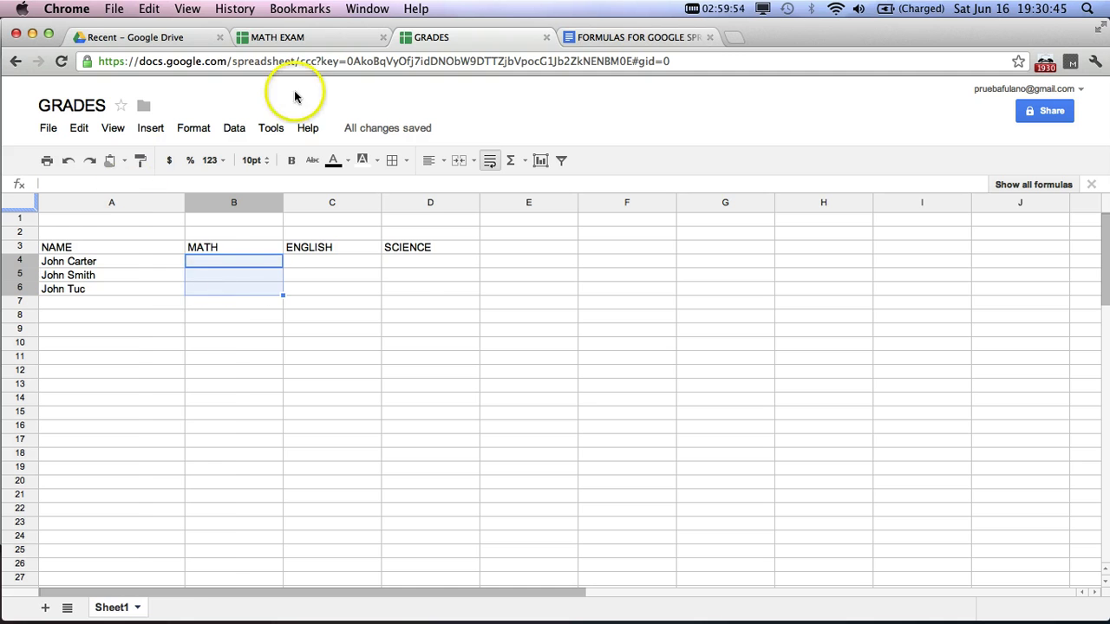
click(313, 37)
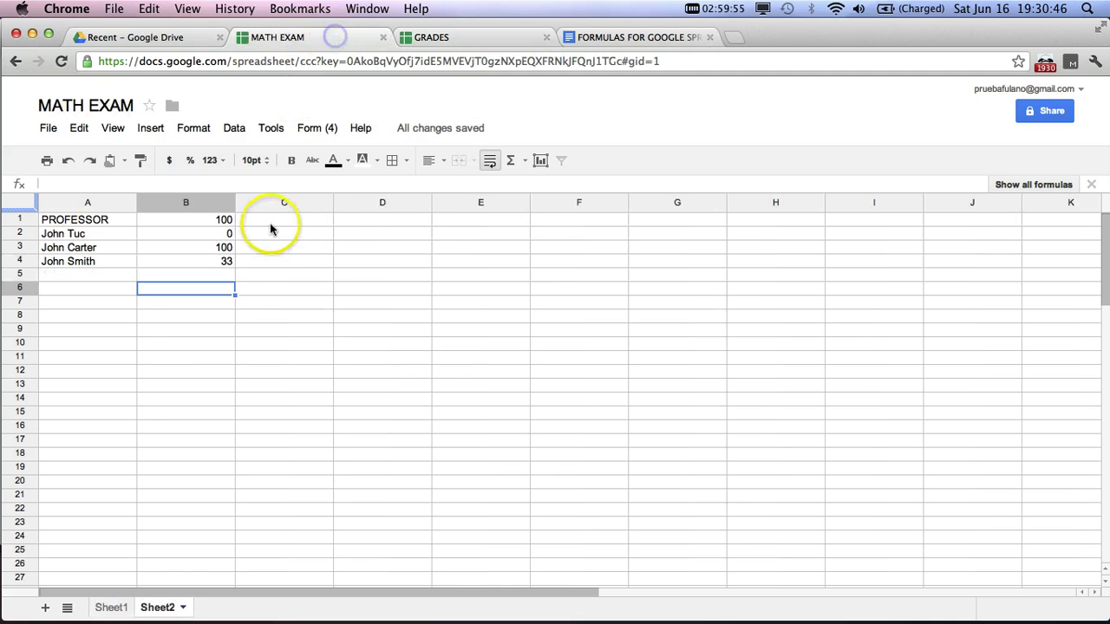
Copy the three student names from GRADES A4:A6 into MATH EXAM Sheet2 D2:D4
click(368, 221)
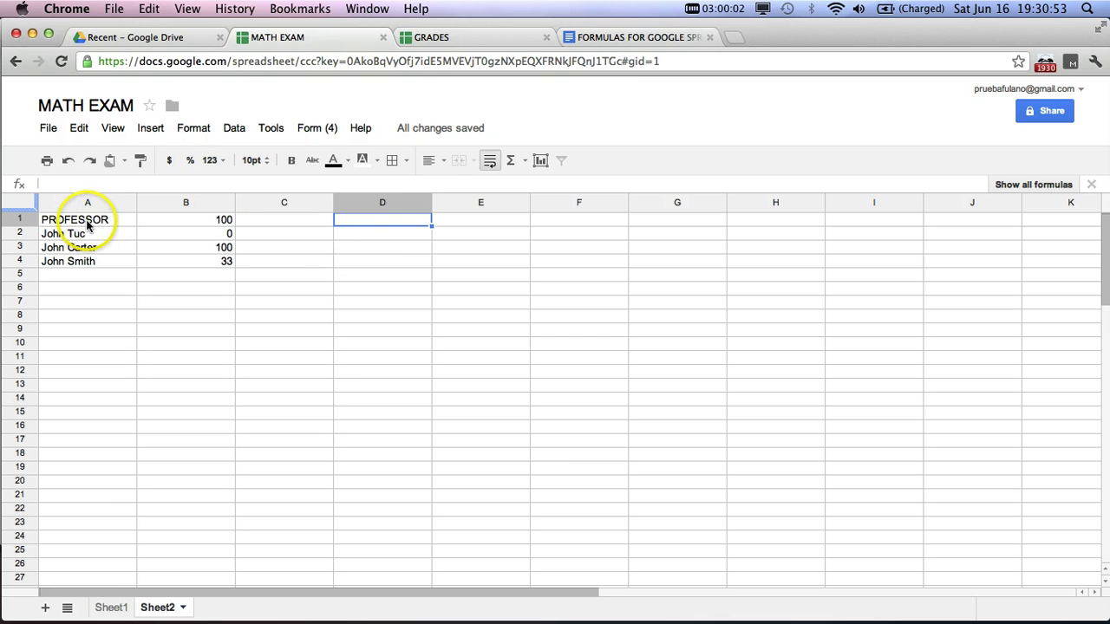
drag(88, 225, 89, 261)
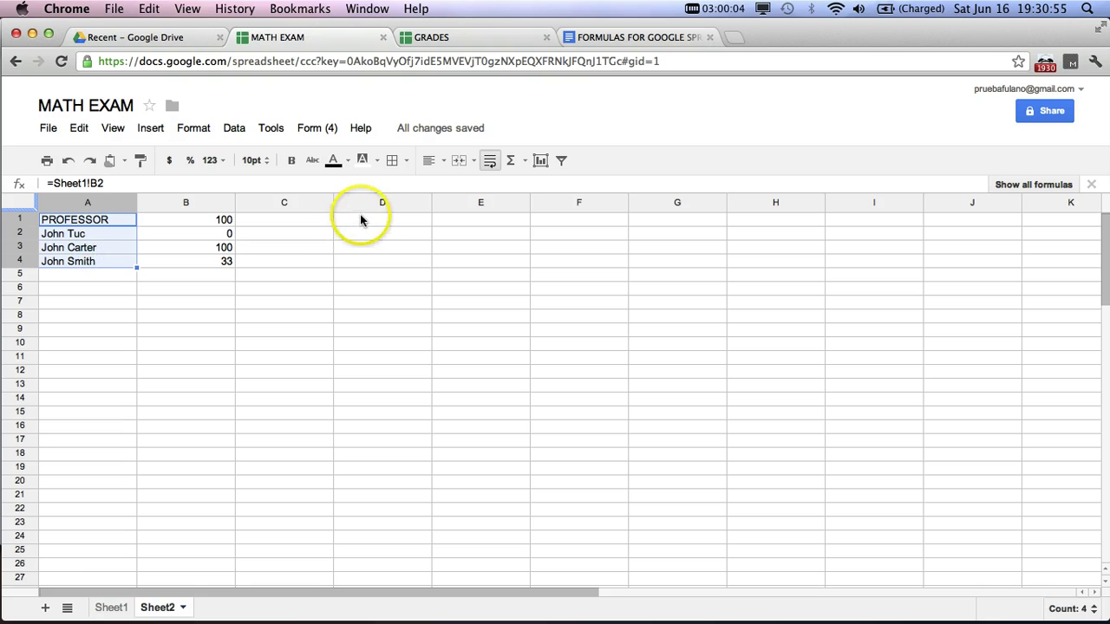
drag(362, 219, 366, 257)
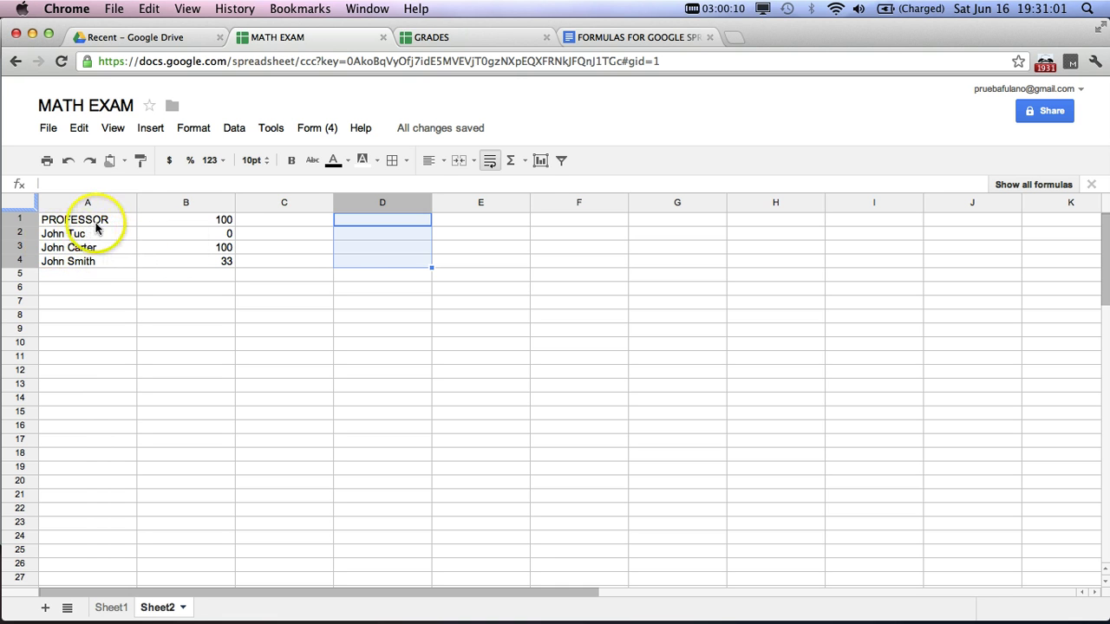
click(210, 222)
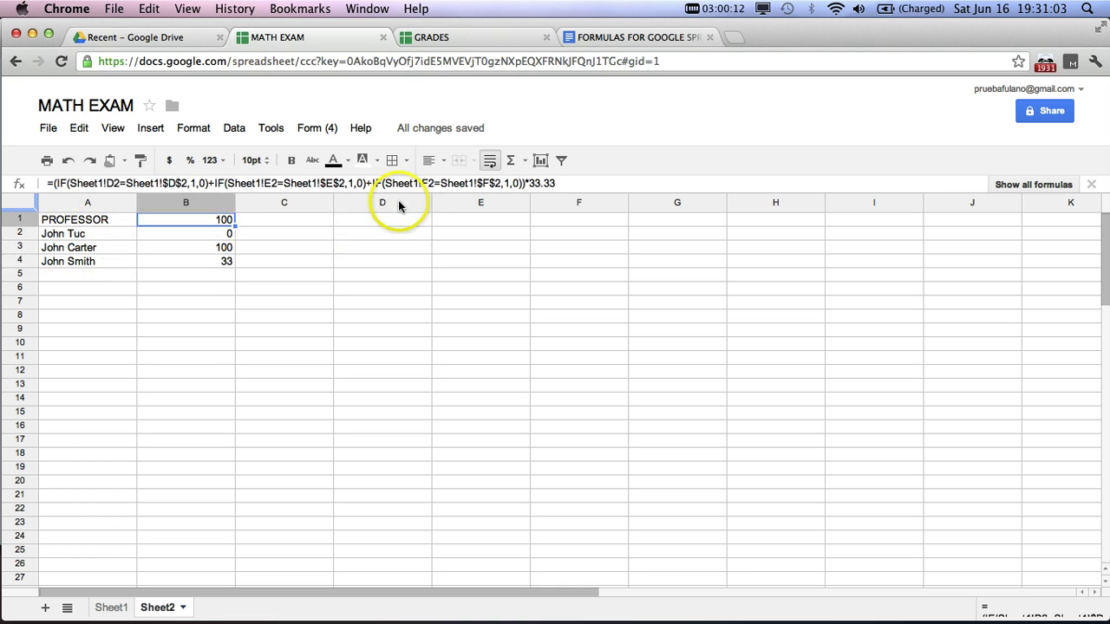
click(465, 44)
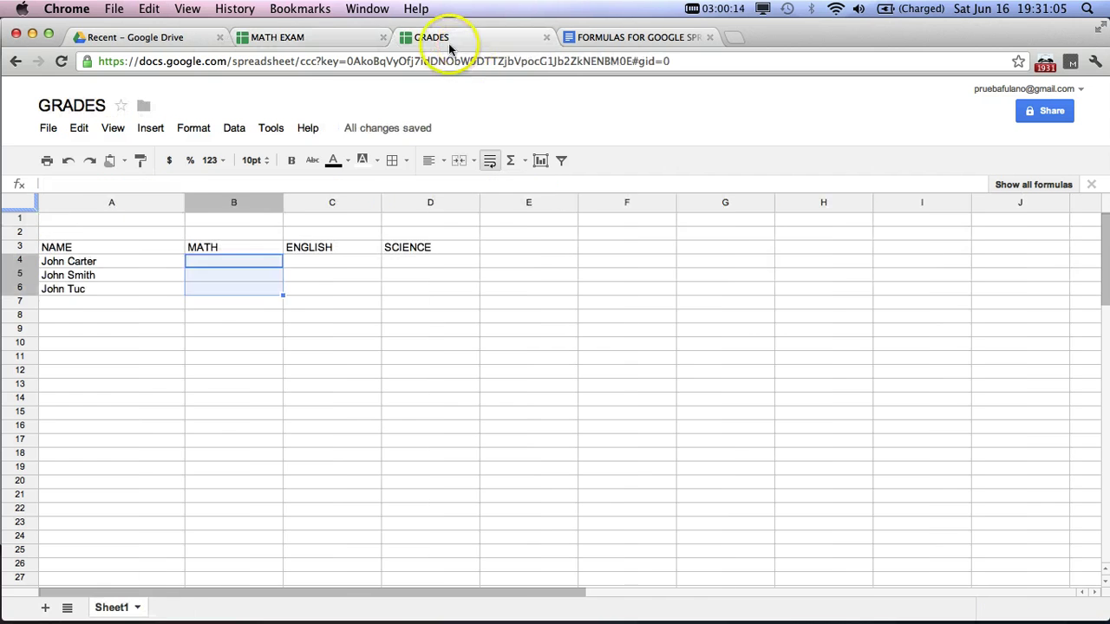
click(111, 265)
drag(112, 274, 116, 287)
key(super+c)
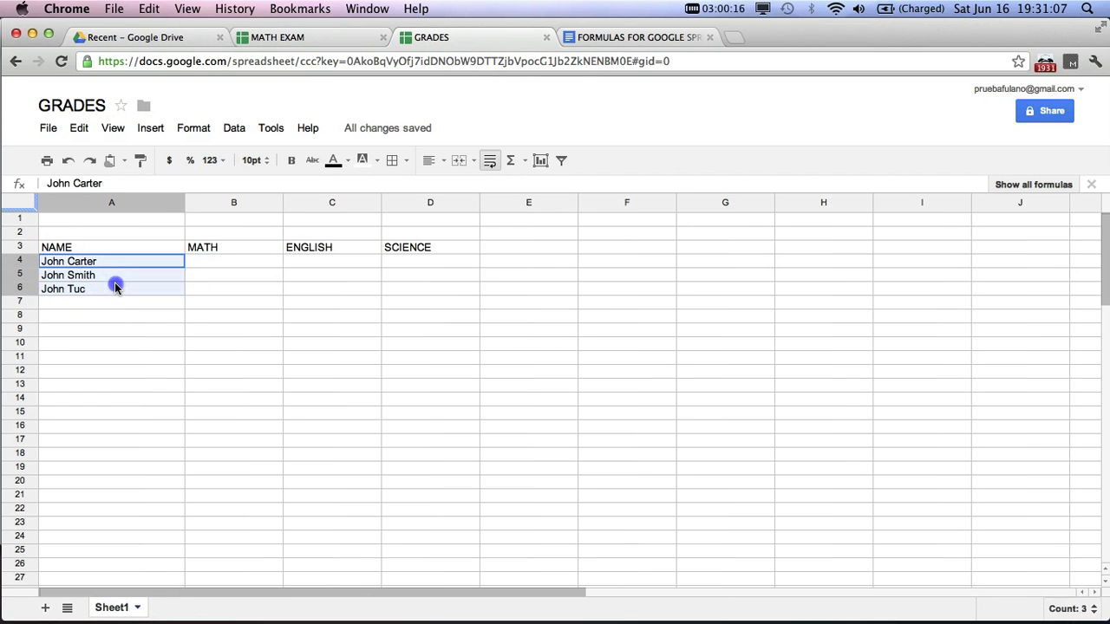
click(317, 37)
click(368, 237)
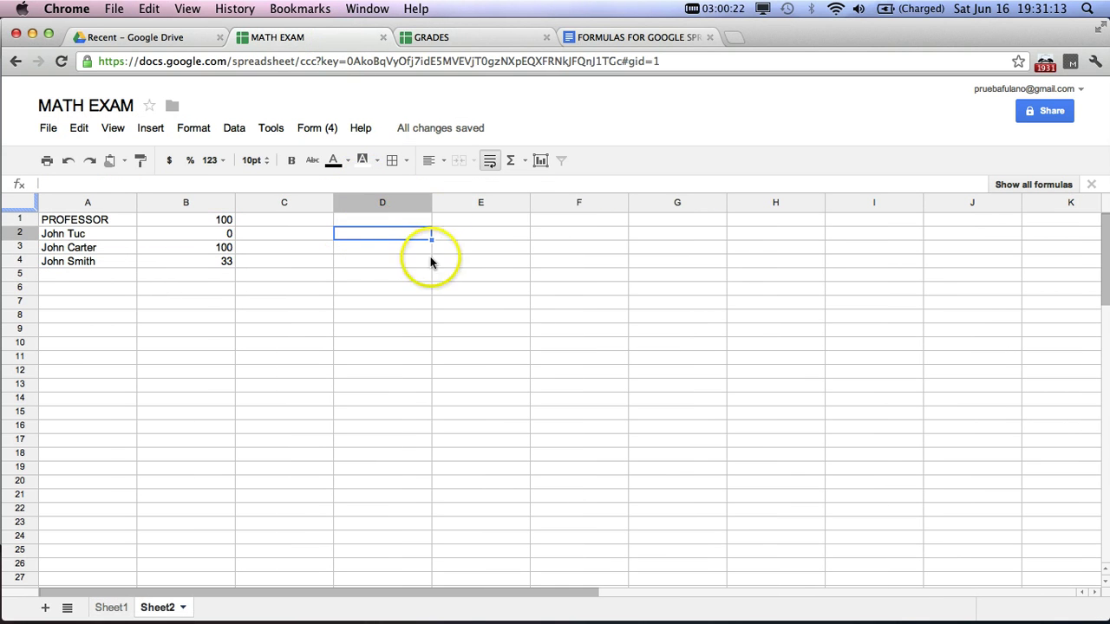
key(super+v)
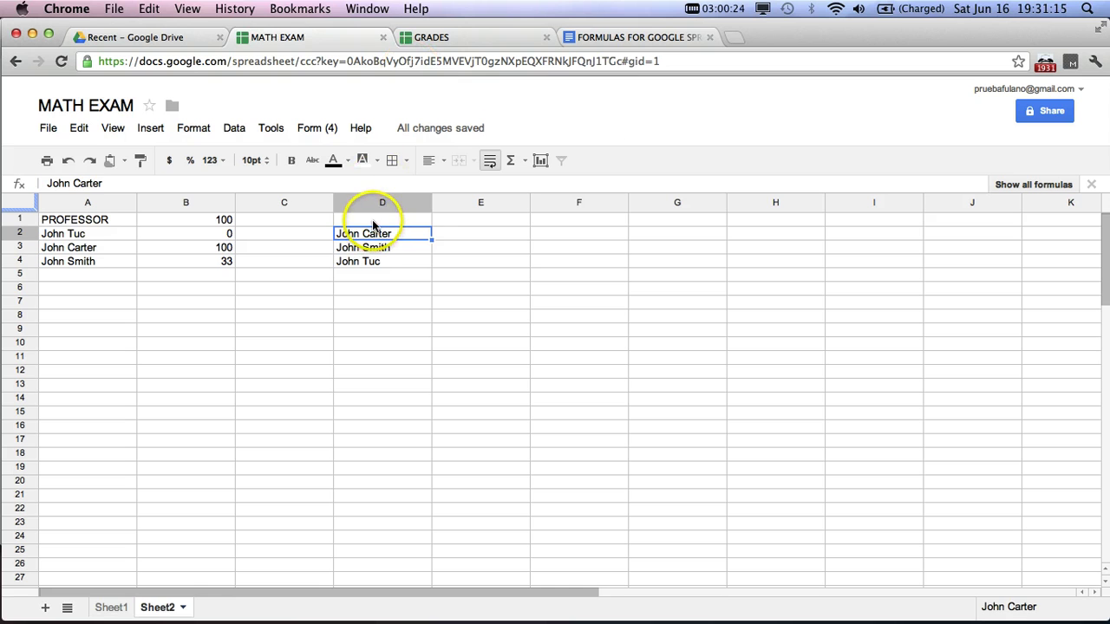
Select E2 and the A2:B4 name-and-score range to prepare the score lookup
click(373, 222)
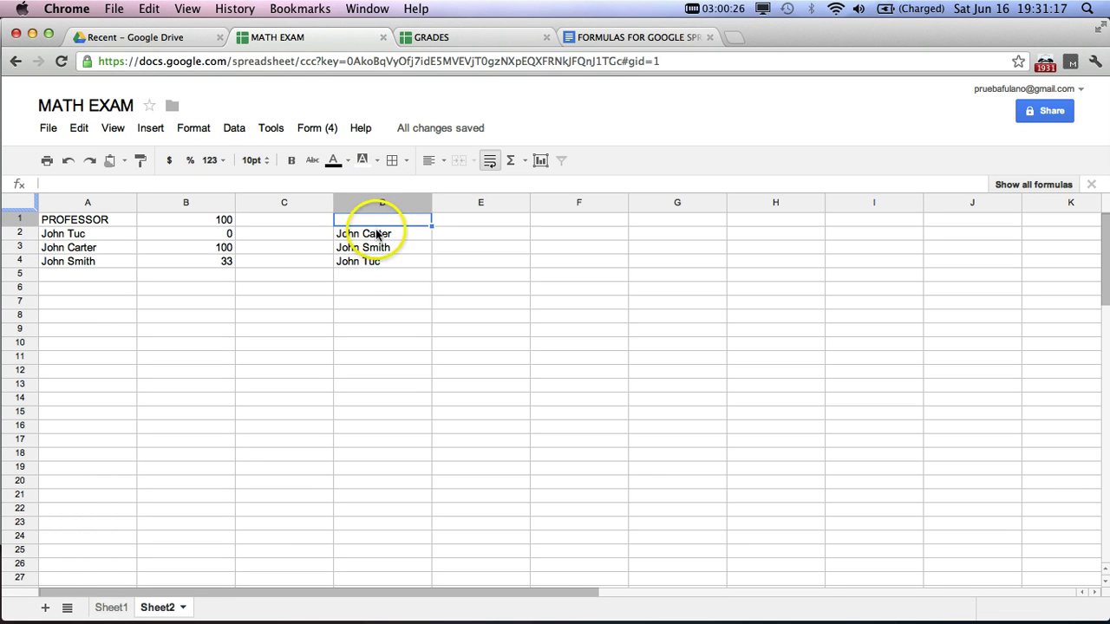
click(464, 235)
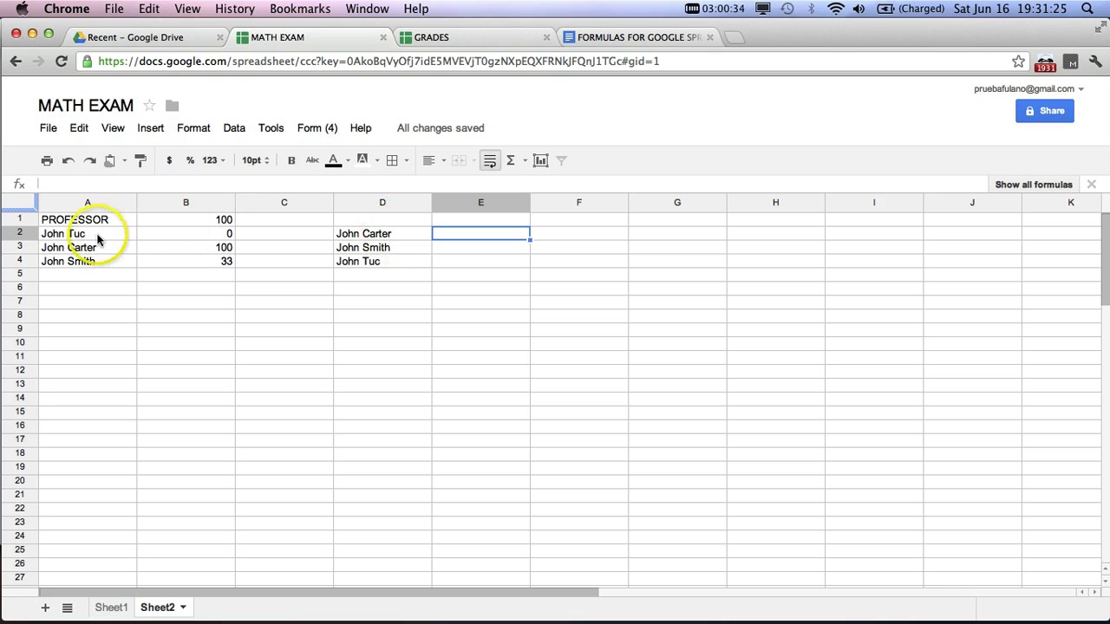
drag(103, 236, 170, 260)
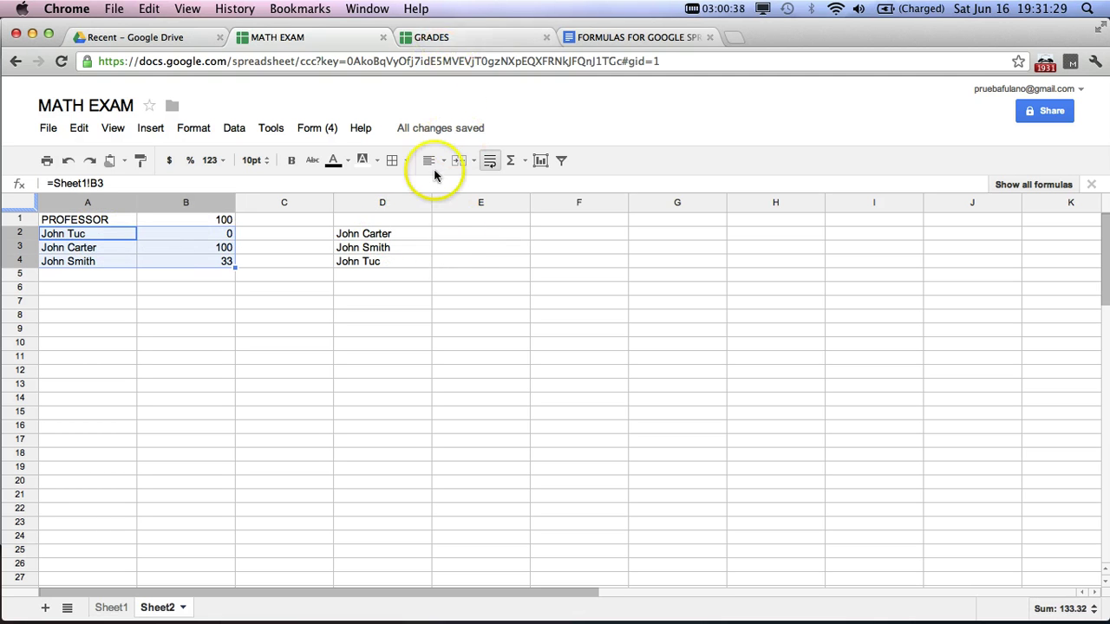
click(452, 237)
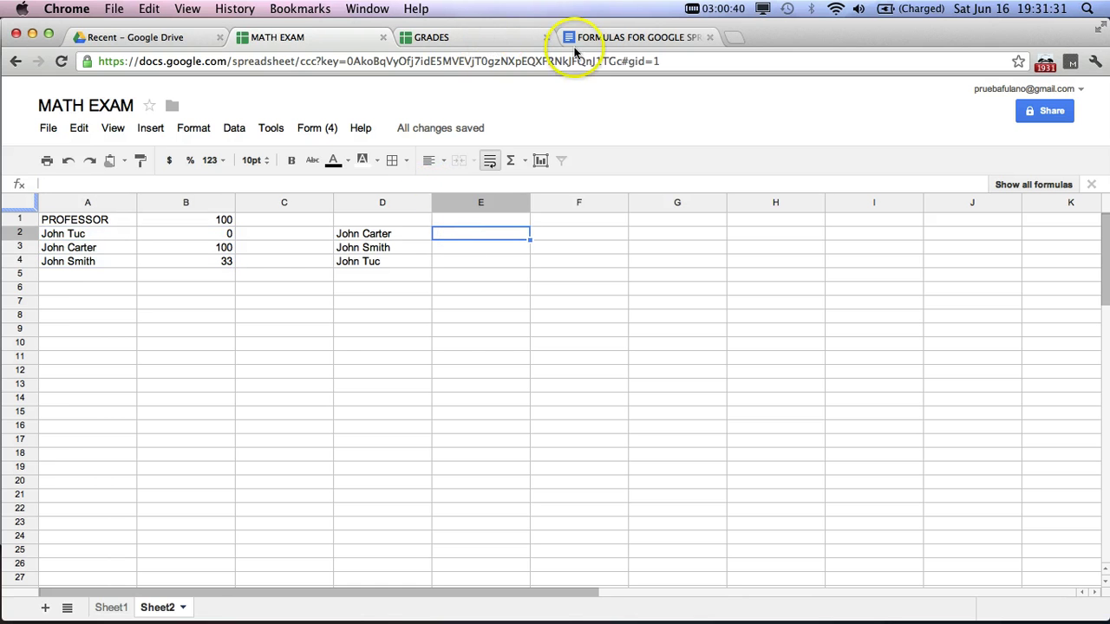
Copy the VLOOKUP formula from the formulas document into Sheet2 cell E2
click(600, 37)
drag(455, 231, 592, 231)
drag(401, 234, 283, 231)
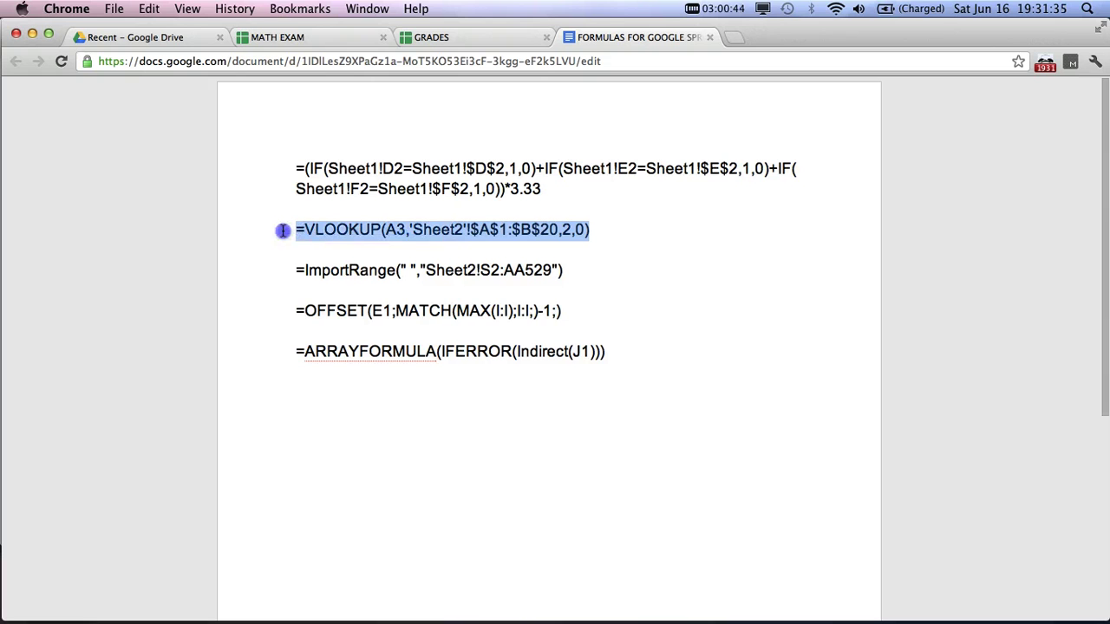
click(304, 37)
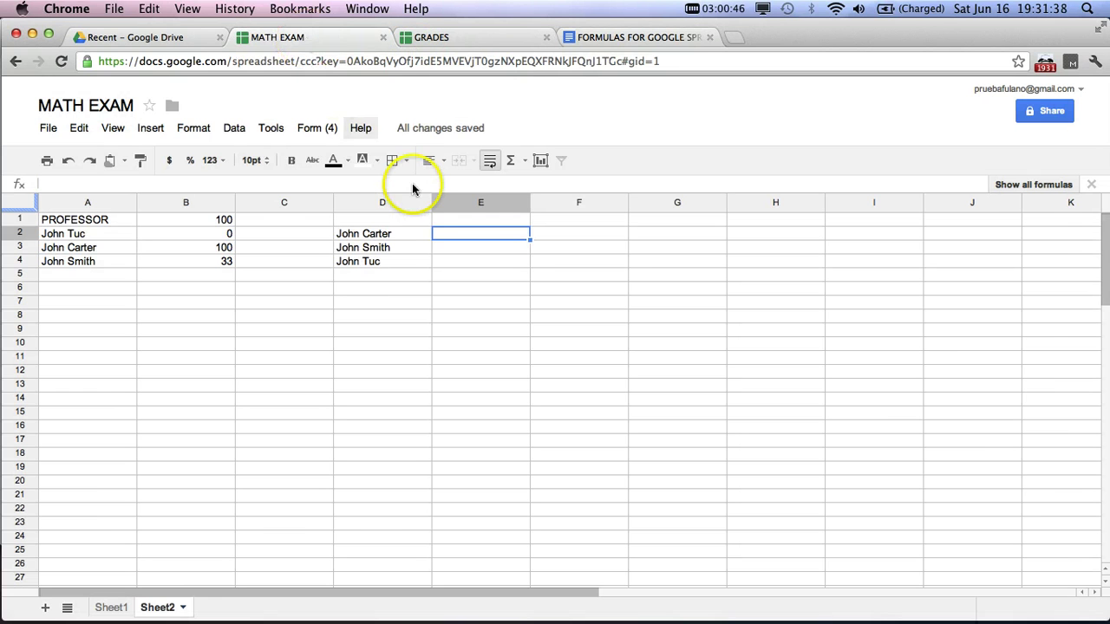
click(505, 229)
key(super+v)
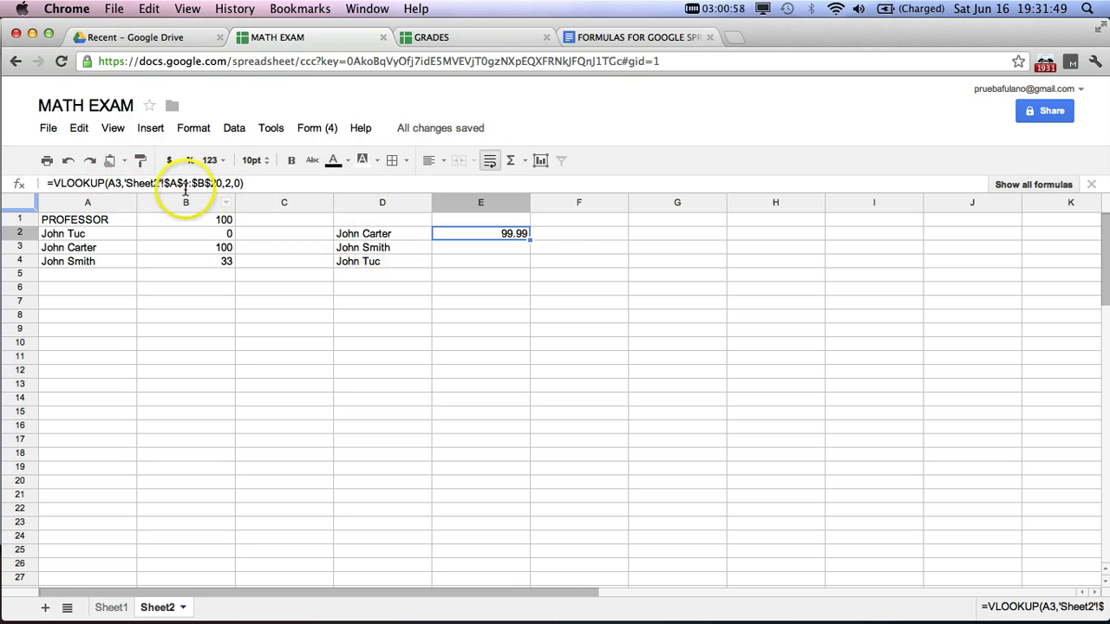
Replace the A3 lookup reference in E2's VLOOKUP with D2
click(115, 184)
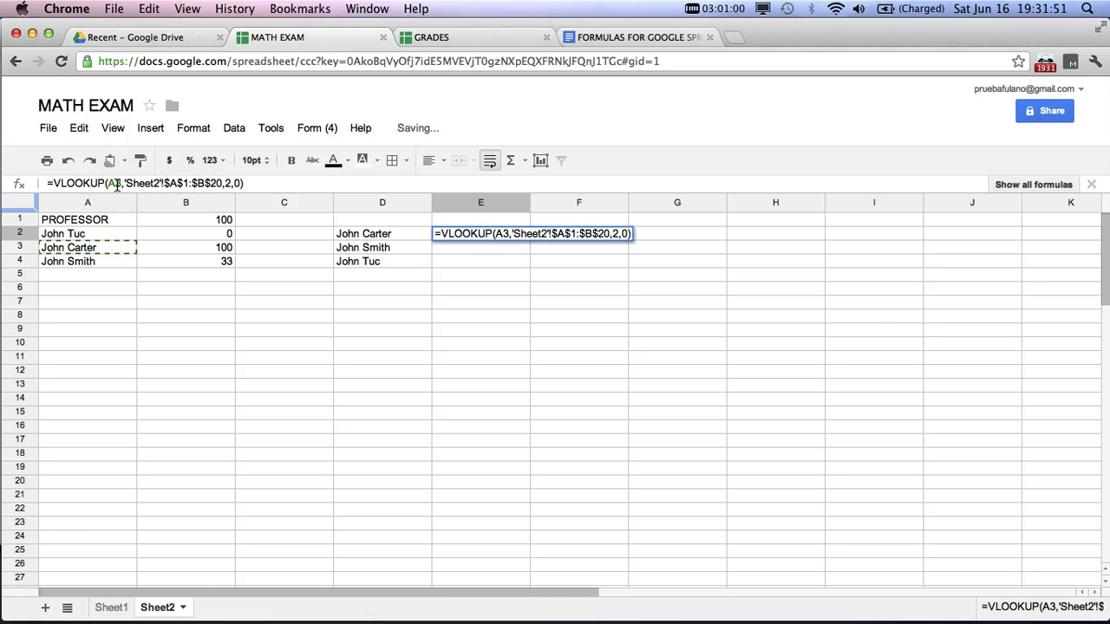
double_click(115, 184)
text(D3)
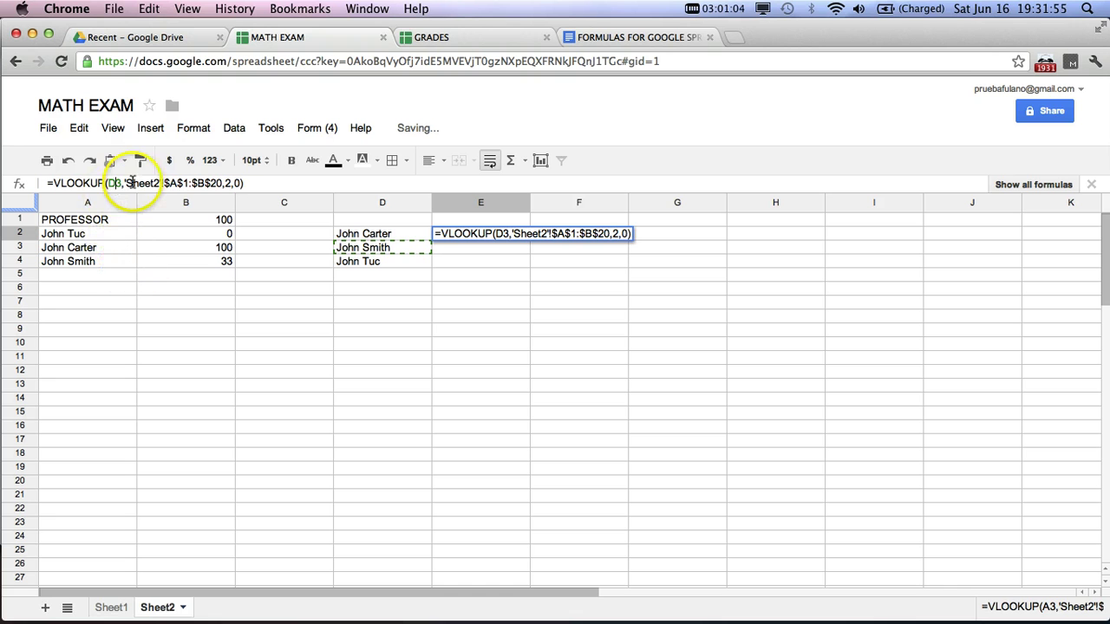
click(121, 184)
key(BackSpace)
text(2)
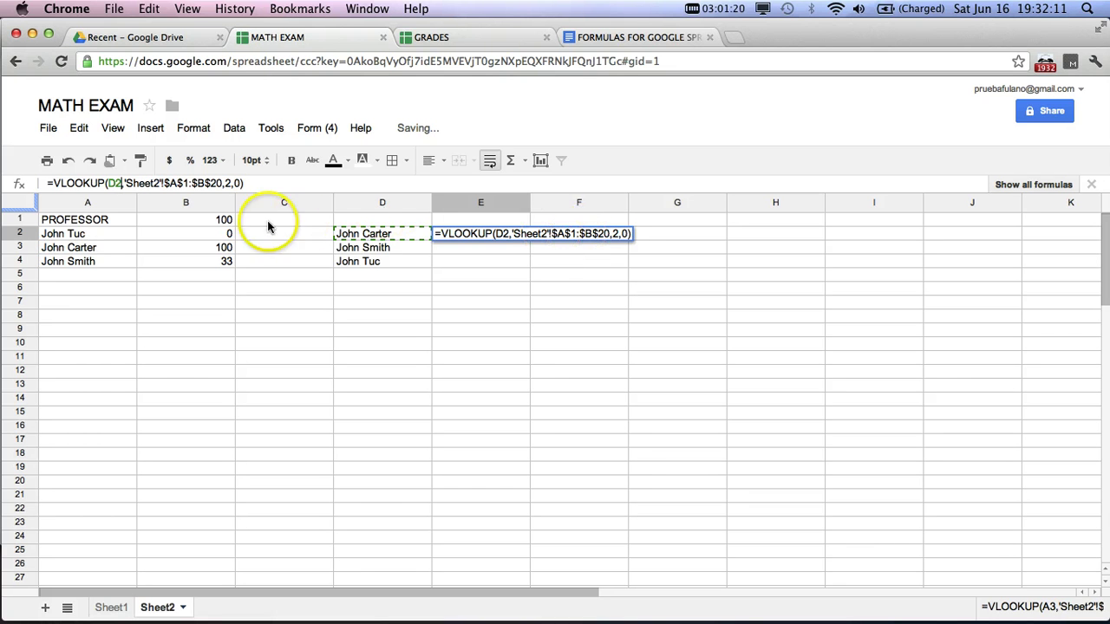
click(619, 234)
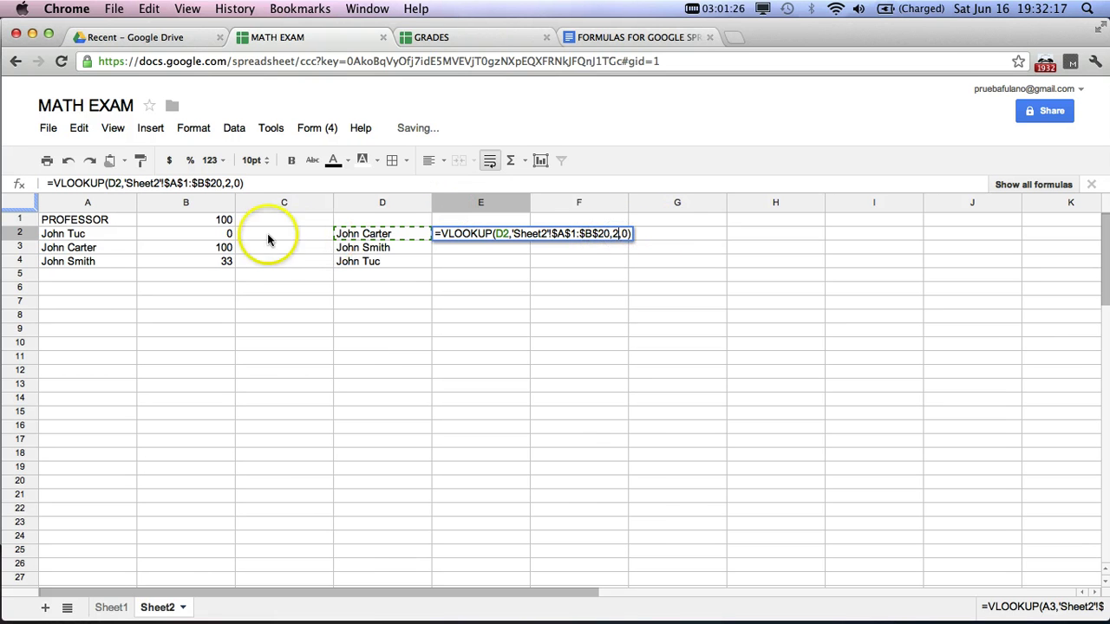
click(626, 235)
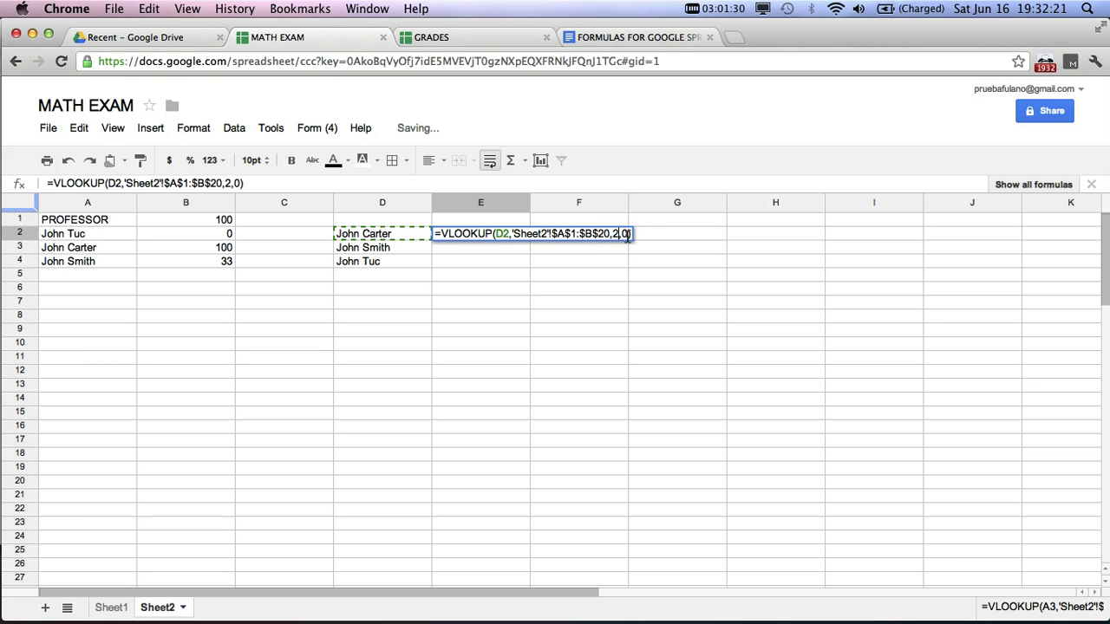
click(252, 184)
Commit the E2 lookup and format column E as 1,000 Rounded whole numbers
key(Return)
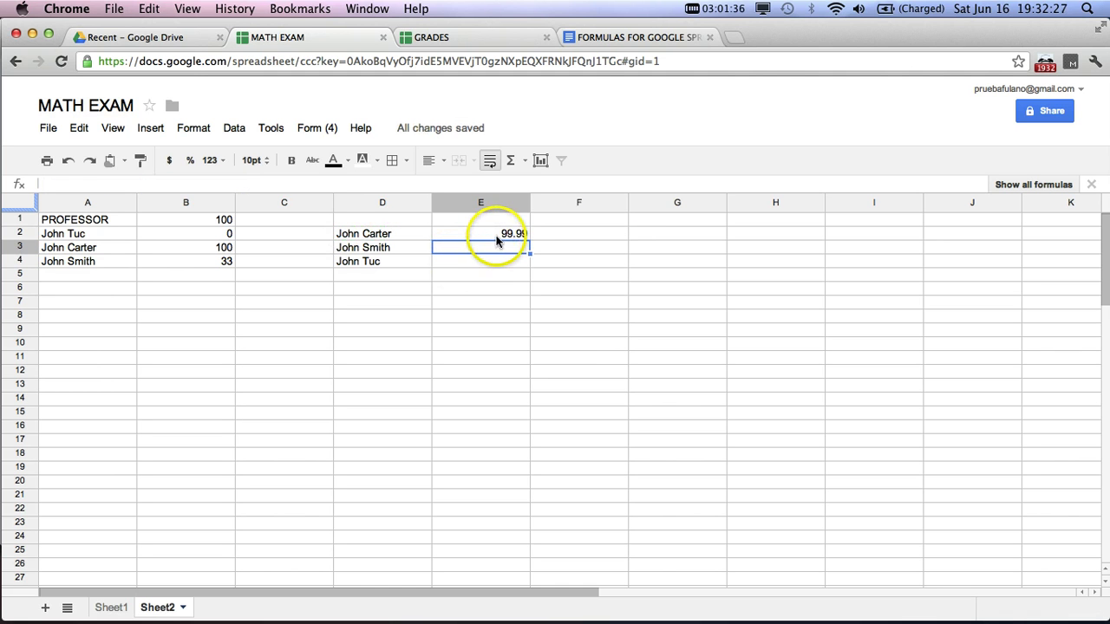
click(501, 209)
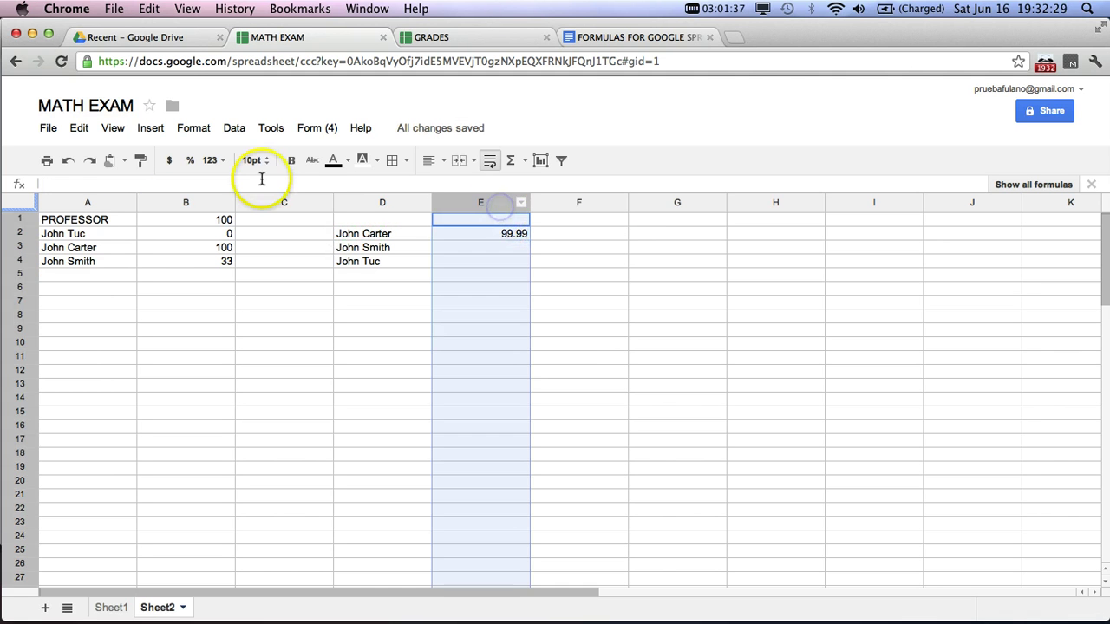
click(211, 160)
click(243, 218)
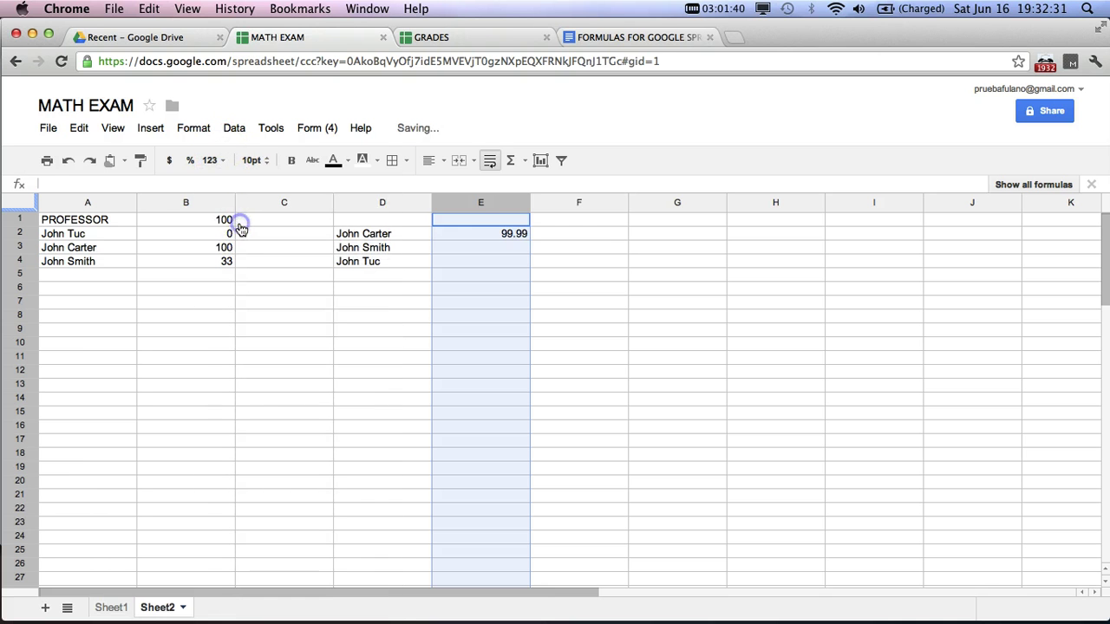
click(498, 233)
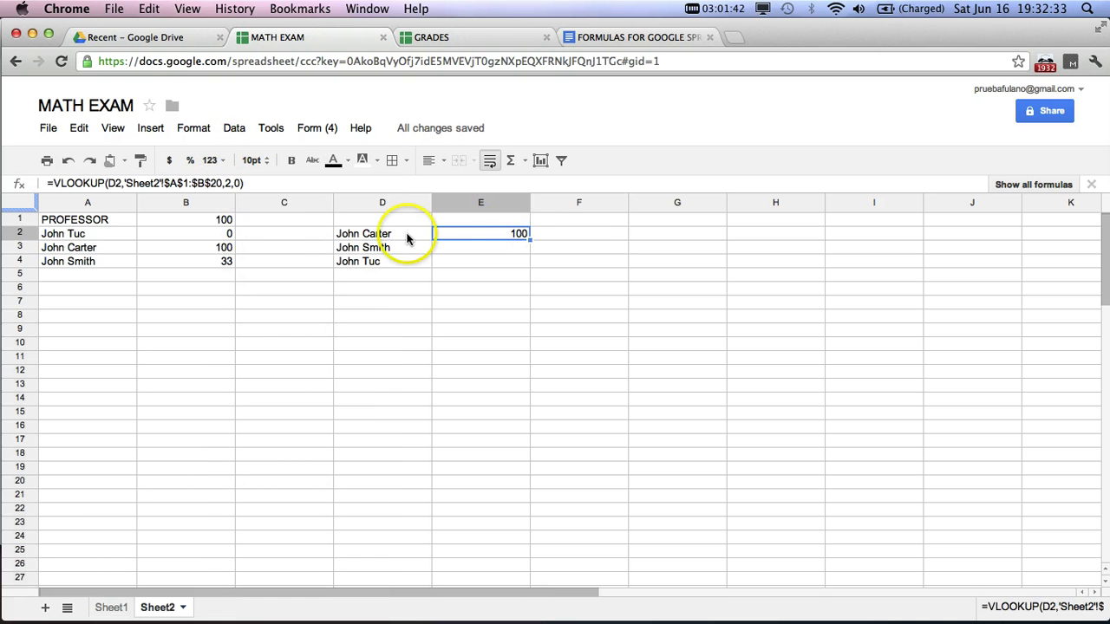
click(164, 248)
click(499, 234)
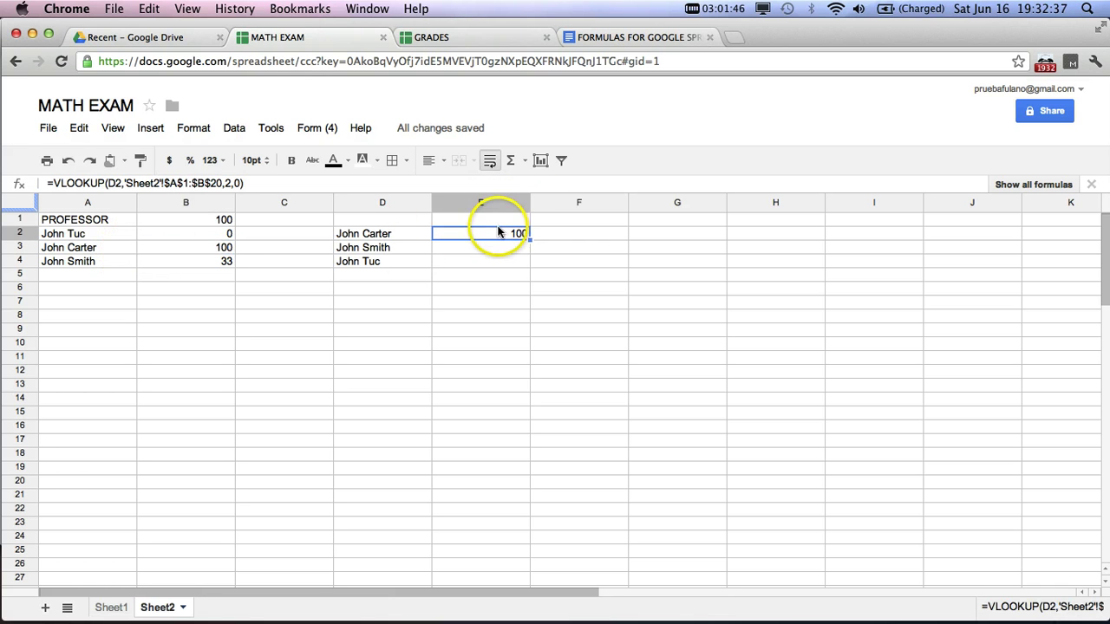
click(95, 236)
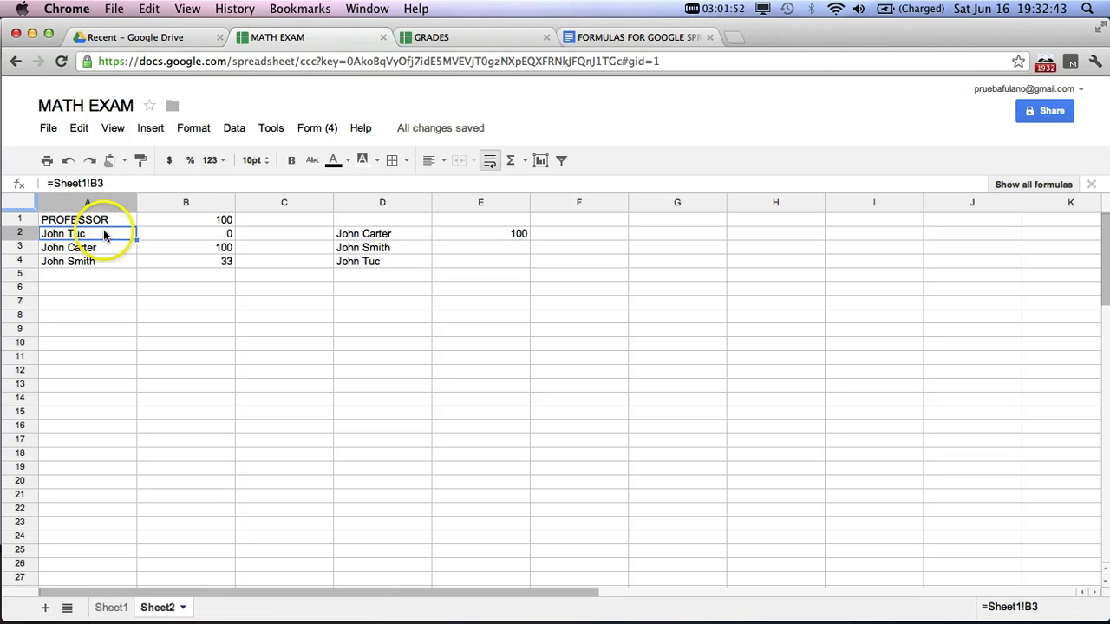
click(163, 237)
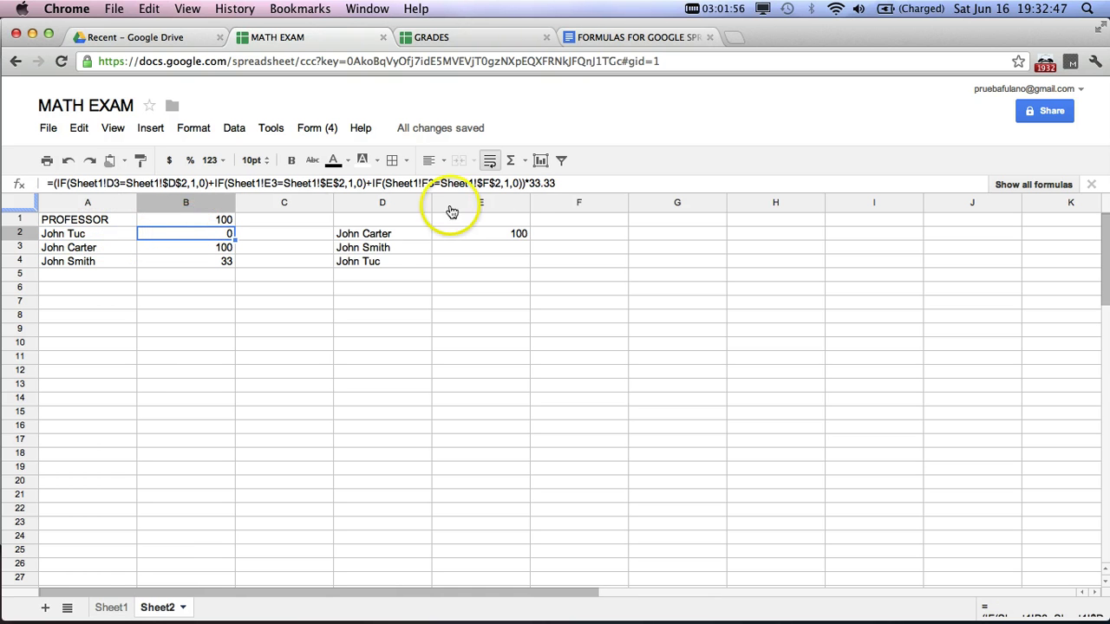
Fill E2's VLOOKUP down to E4, returning scores 100, 33 and 0
click(499, 234)
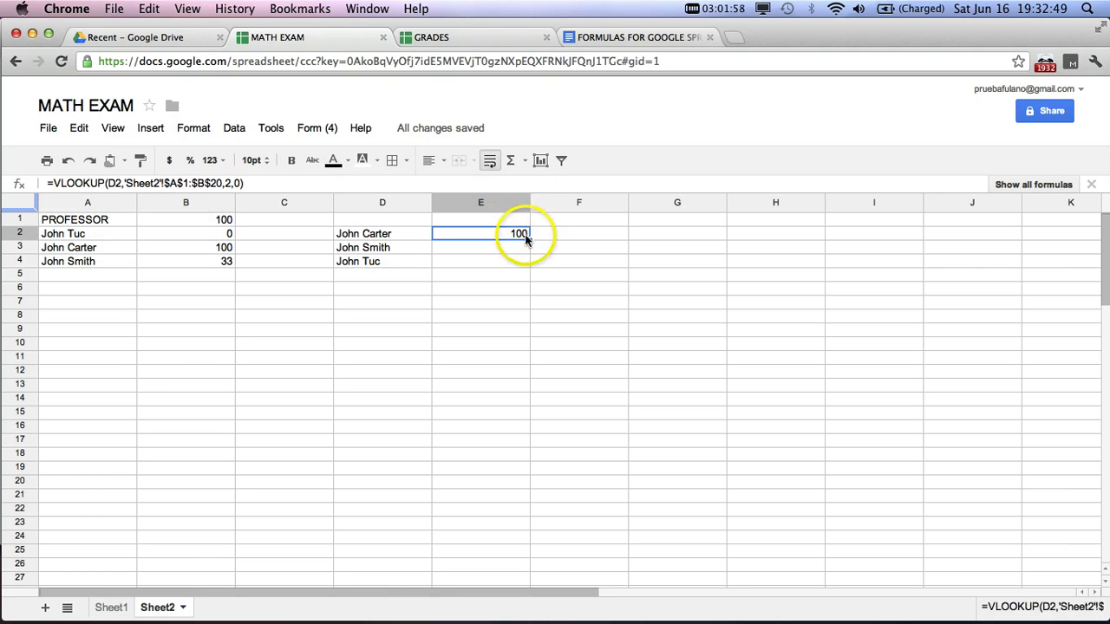
drag(530, 238, 531, 260)
click(521, 235)
click(520, 250)
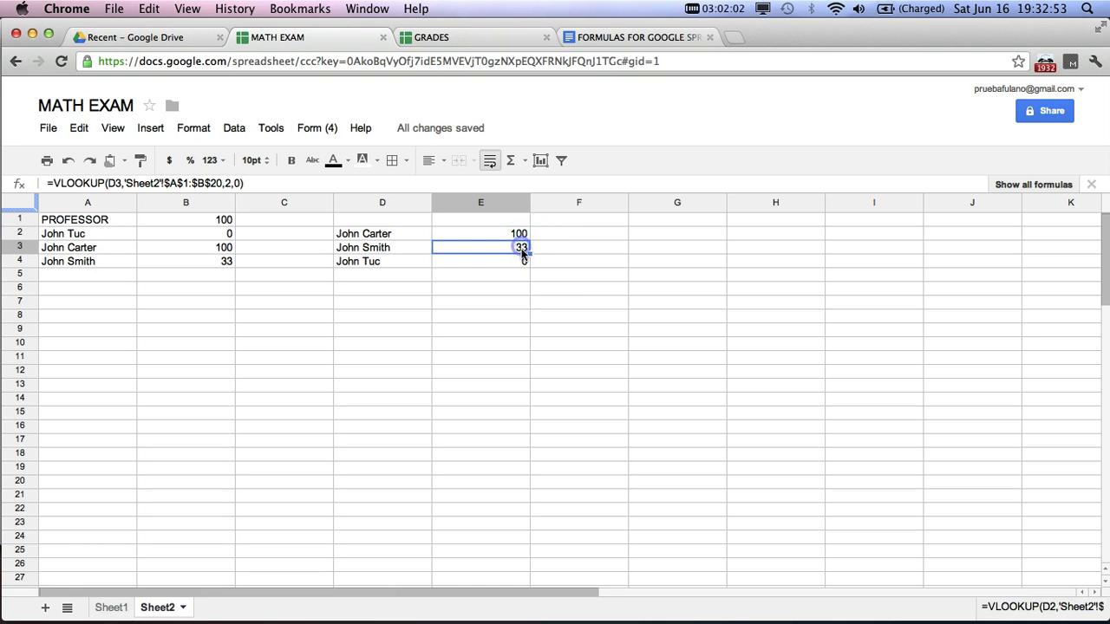
click(515, 258)
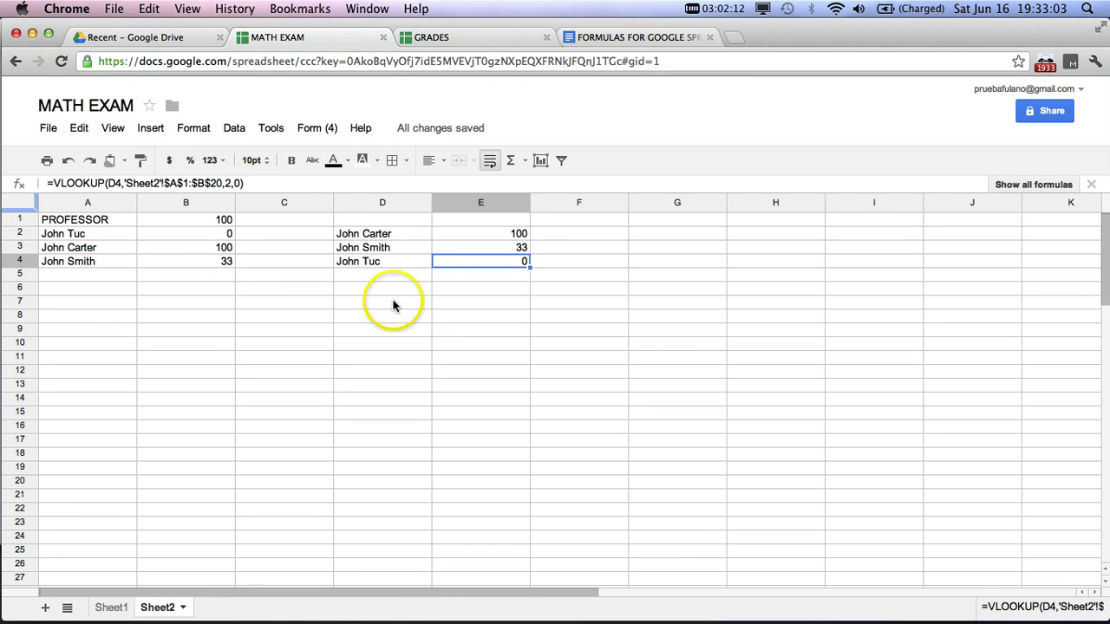
click(412, 233)
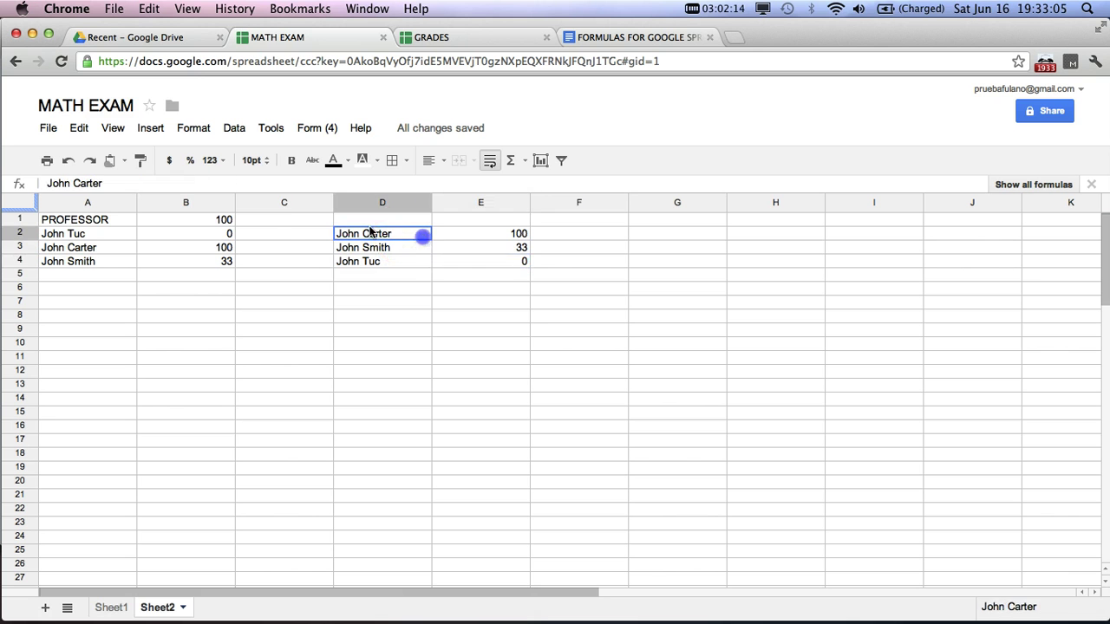
click(217, 221)
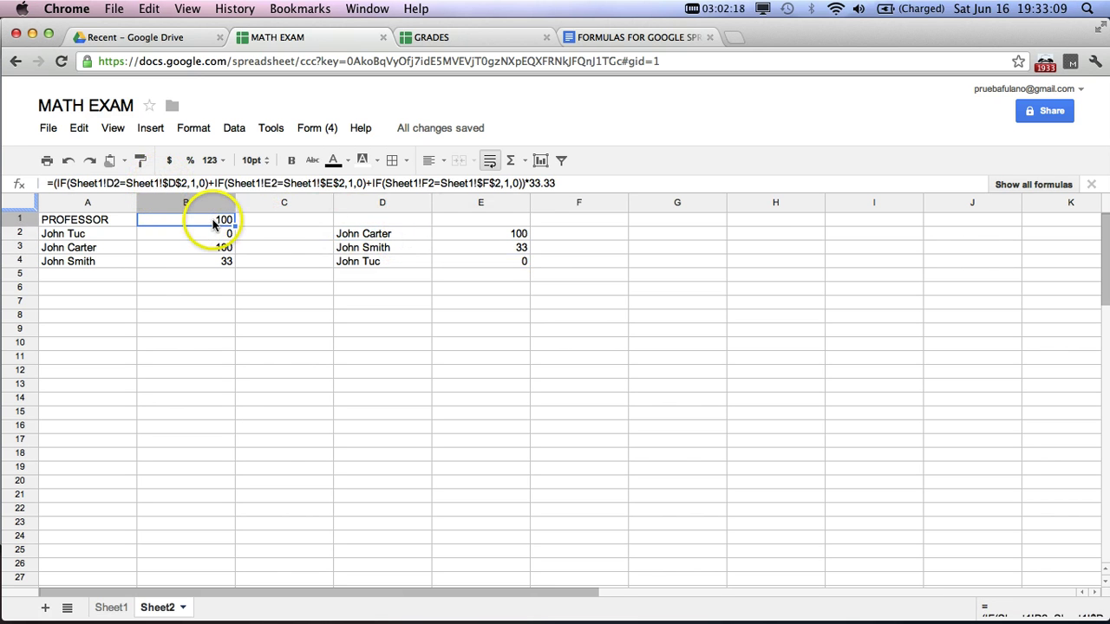
click(492, 234)
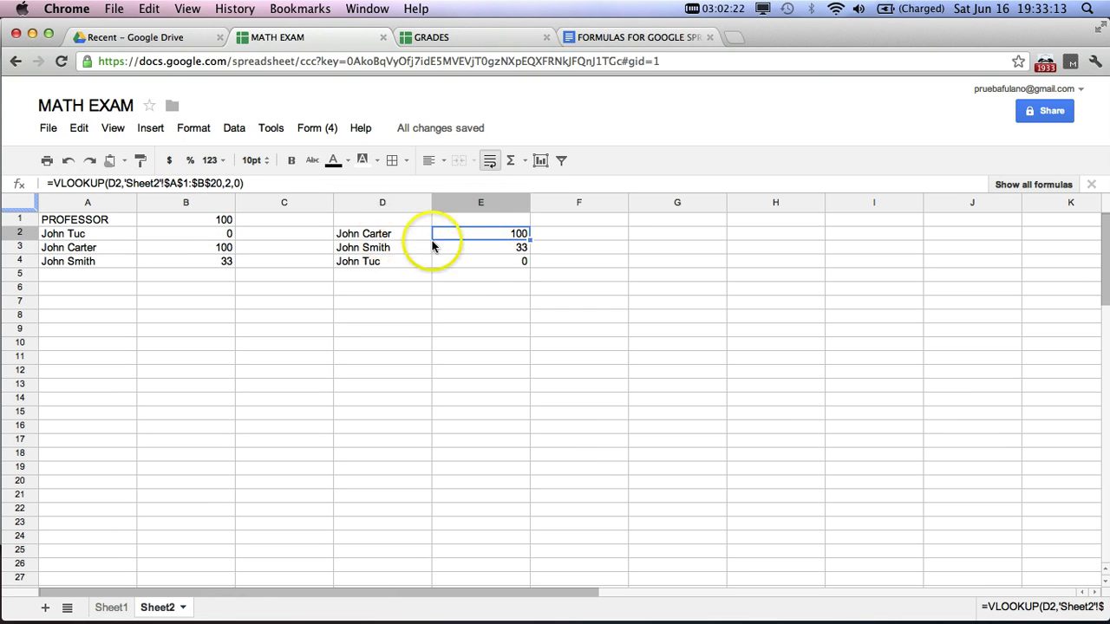
click(395, 240)
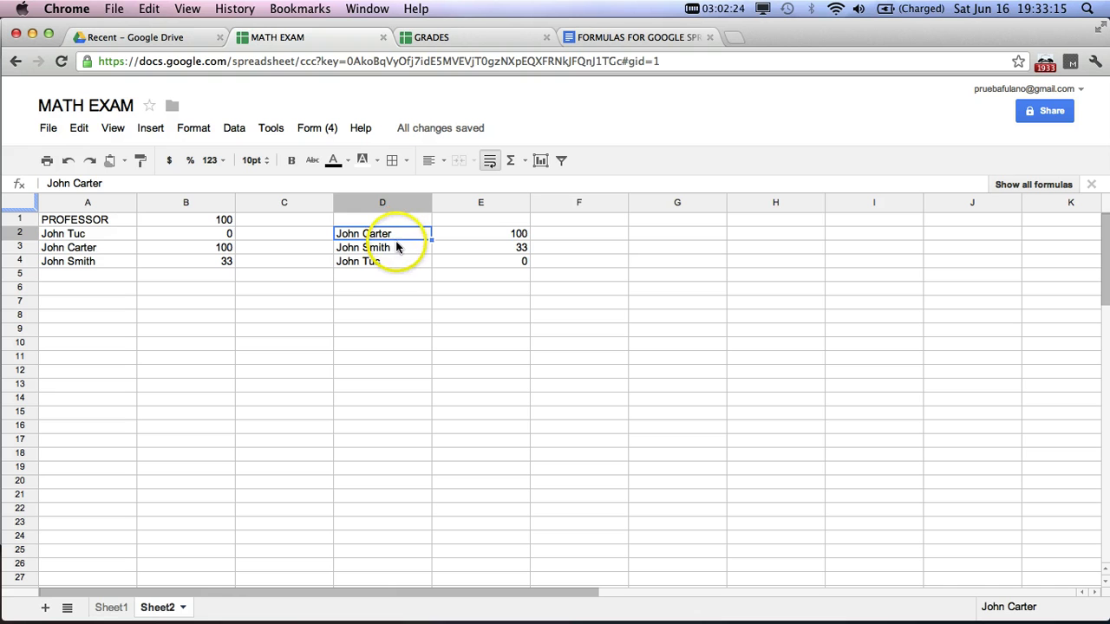
click(403, 268)
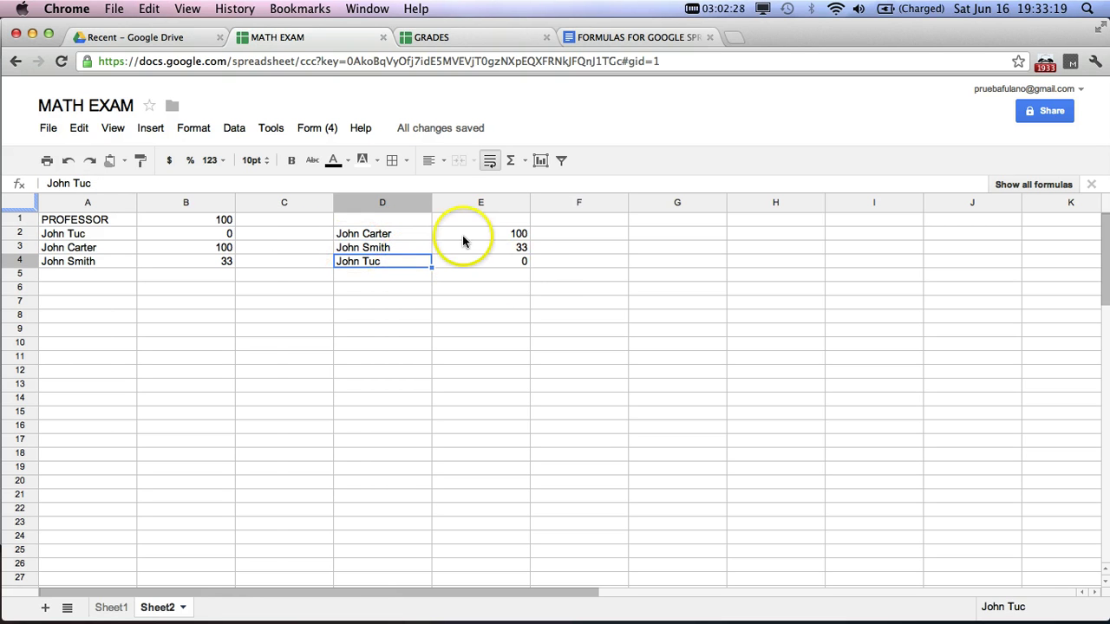
Copy the ImportRange formula line from the formulas document for GRADES cell B4
click(478, 37)
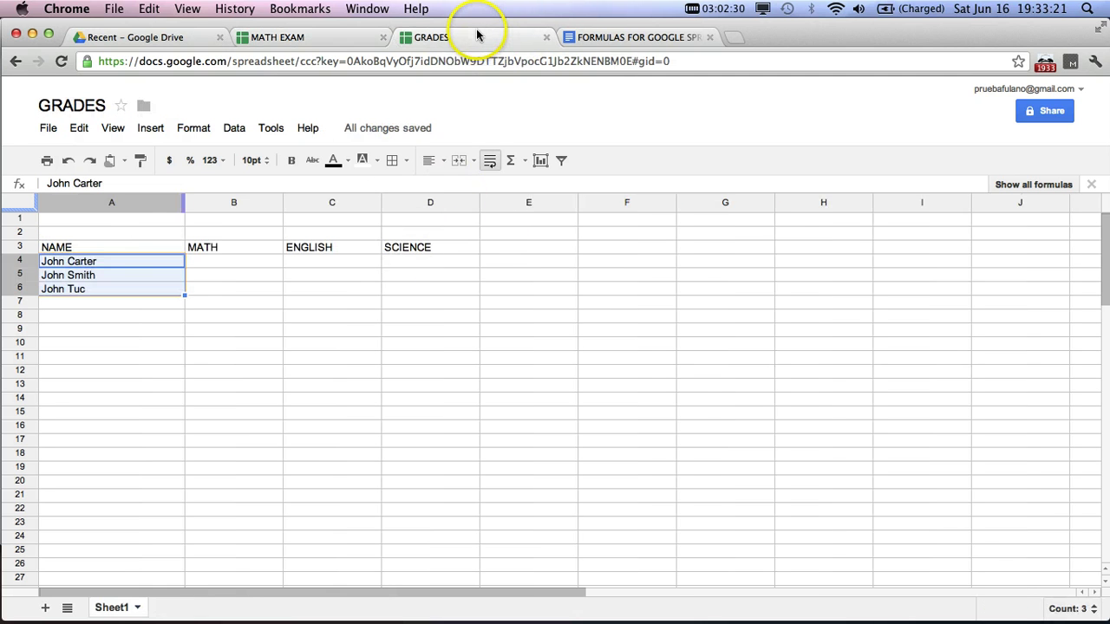
key(ctrl+c)
click(256, 263)
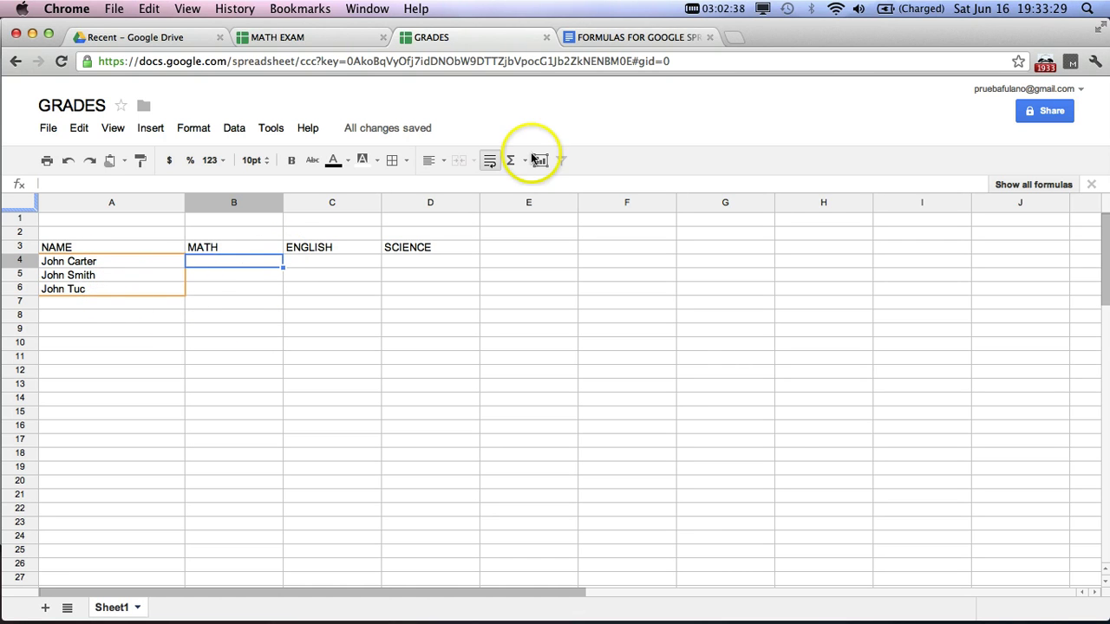
click(613, 38)
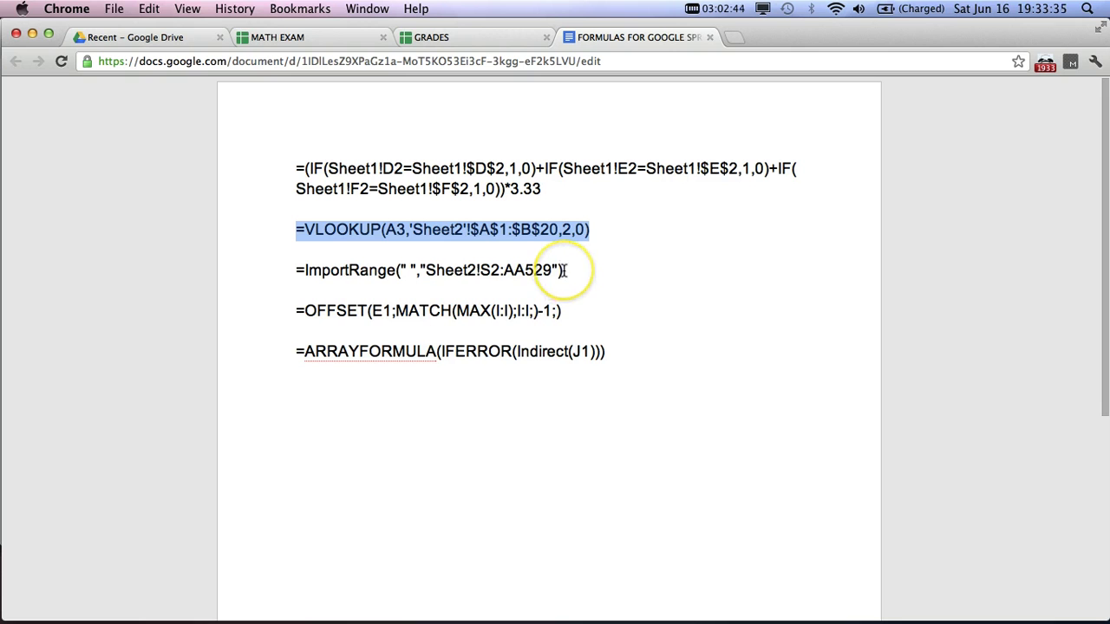
drag(565, 270, 289, 269)
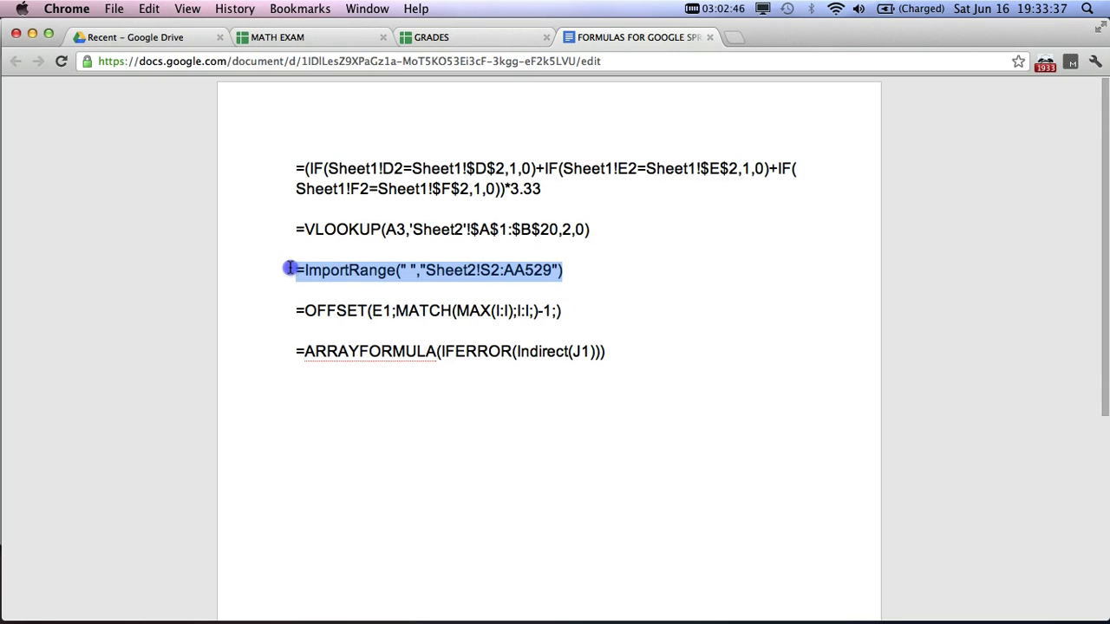
click(424, 39)
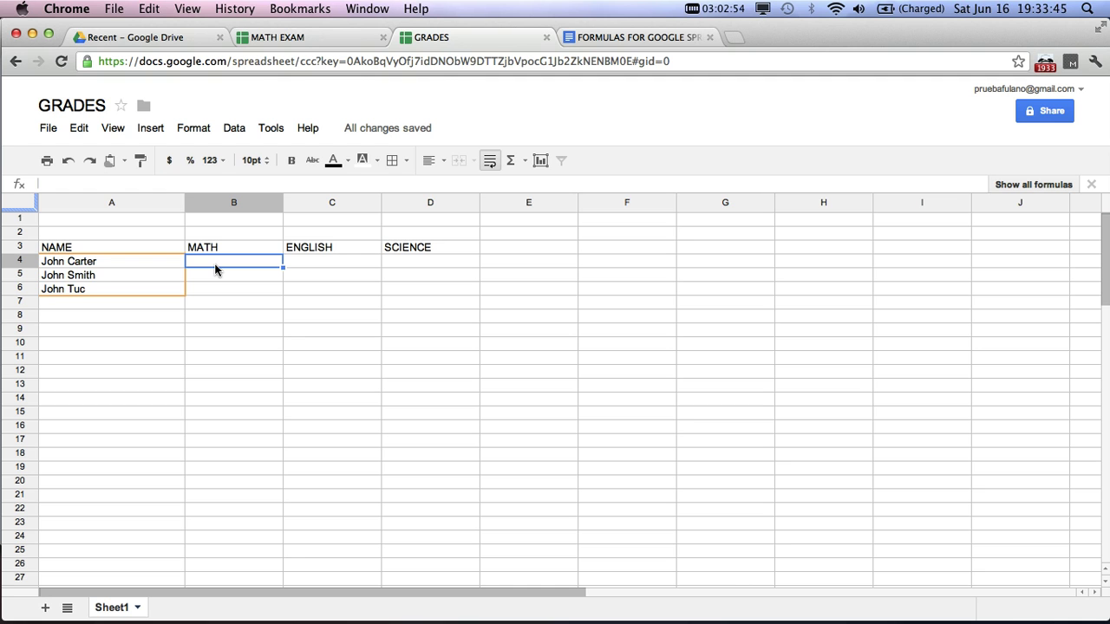
Paste the ImportRange formula into GRADES B4 and compare against MATH EXAM grades in E2:E4
key(super+v)
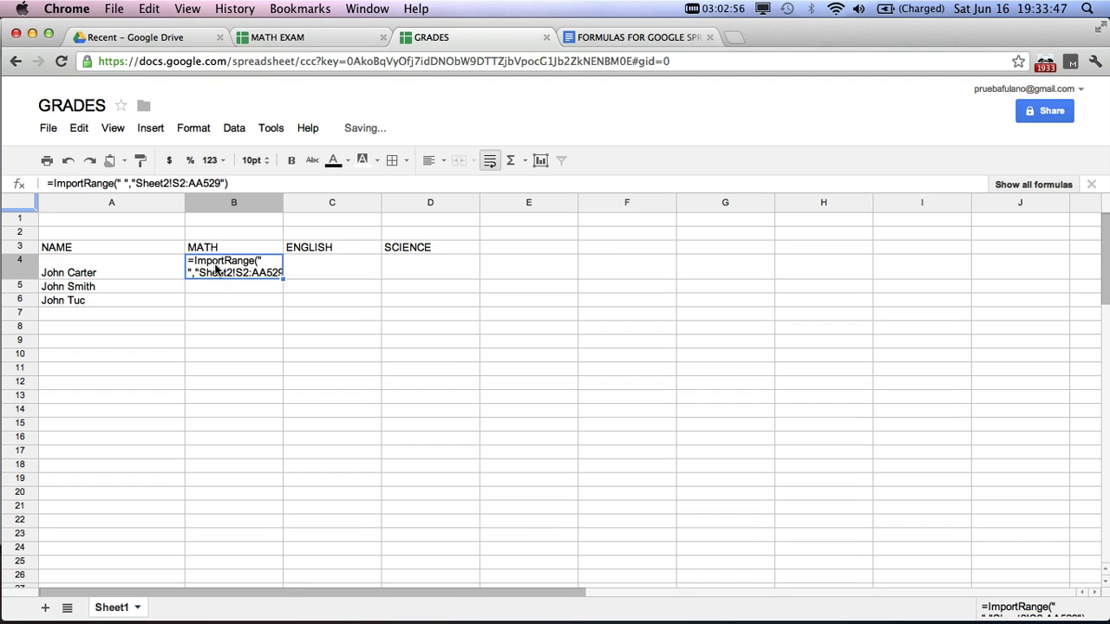
mouse_move(223, 264)
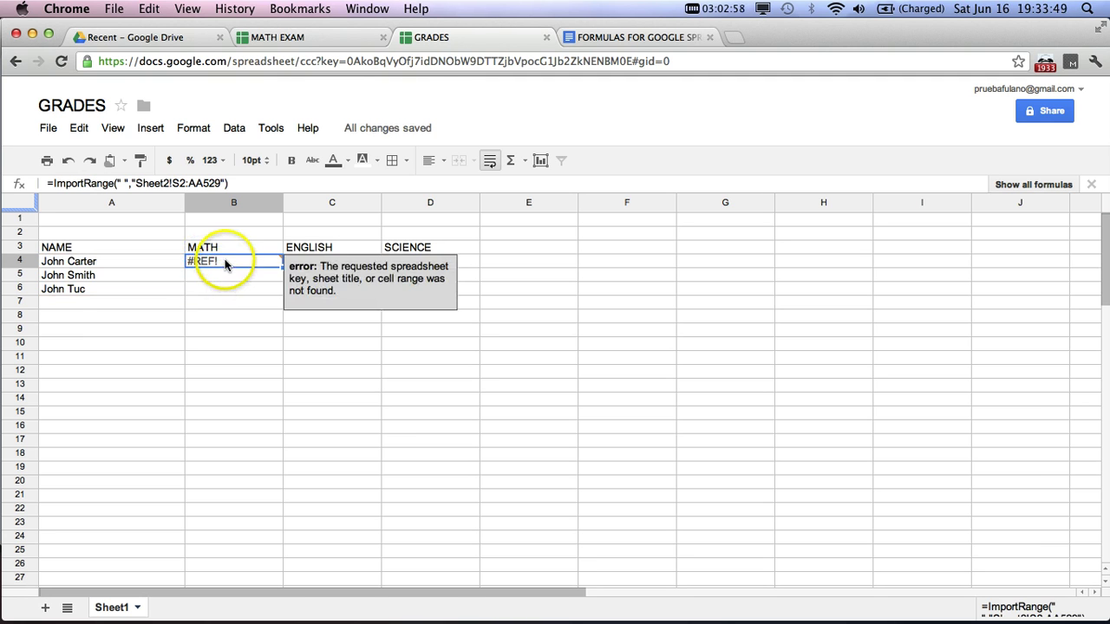
click(126, 184)
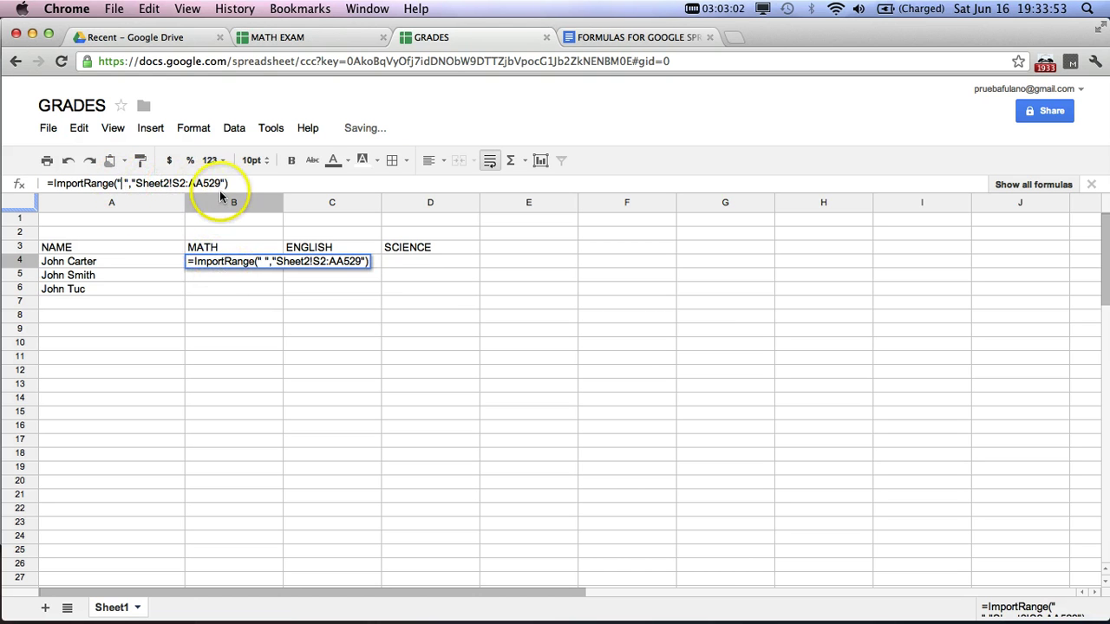
click(299, 38)
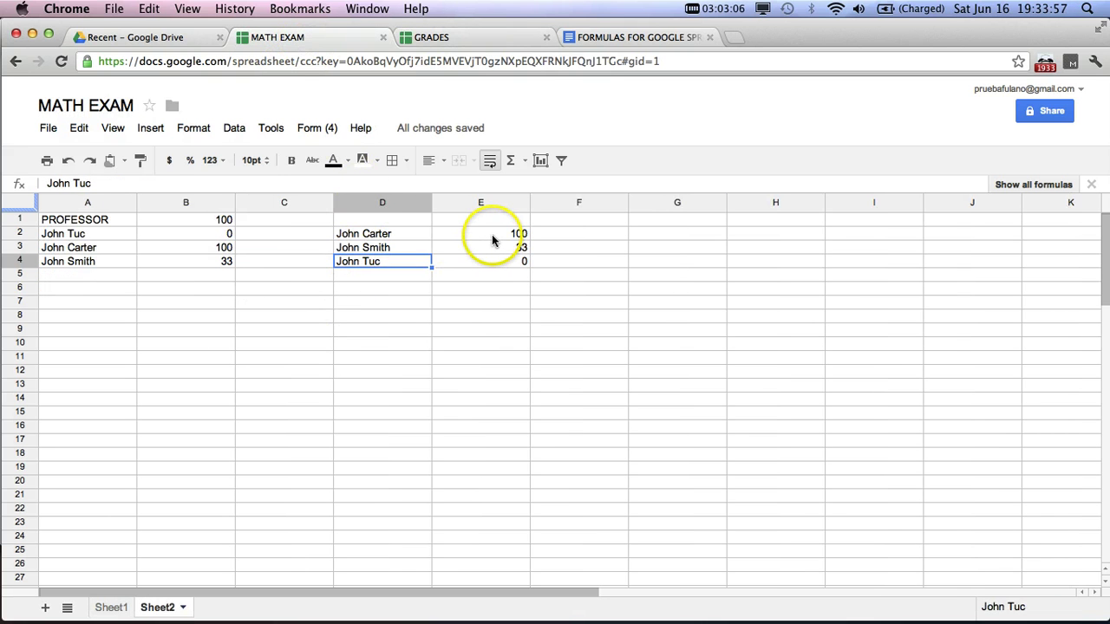
drag(491, 234, 495, 256)
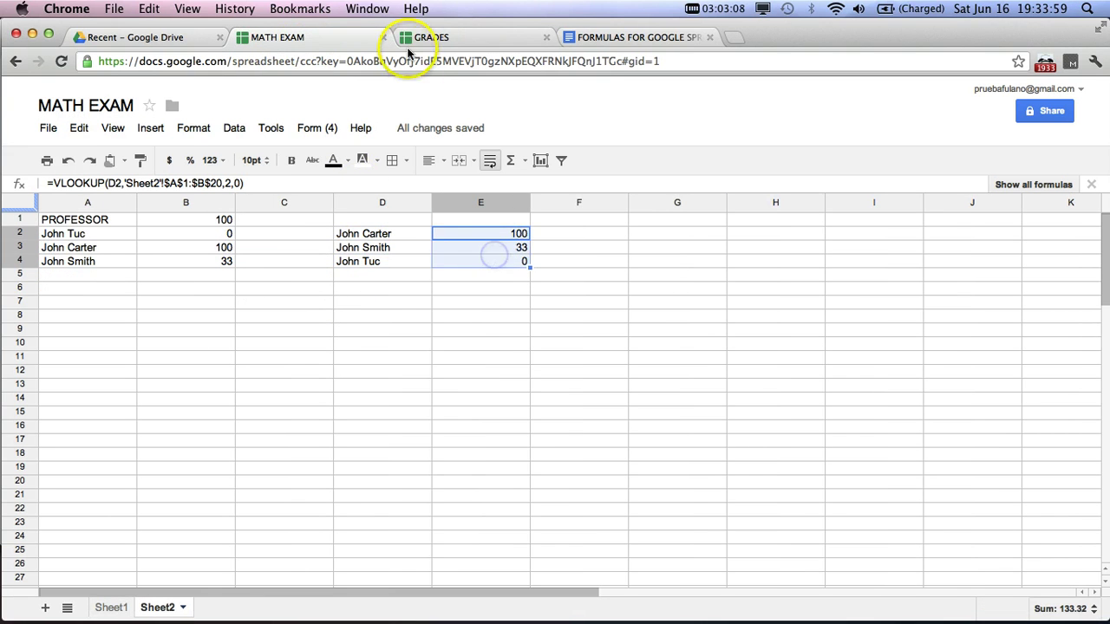
click(413, 40)
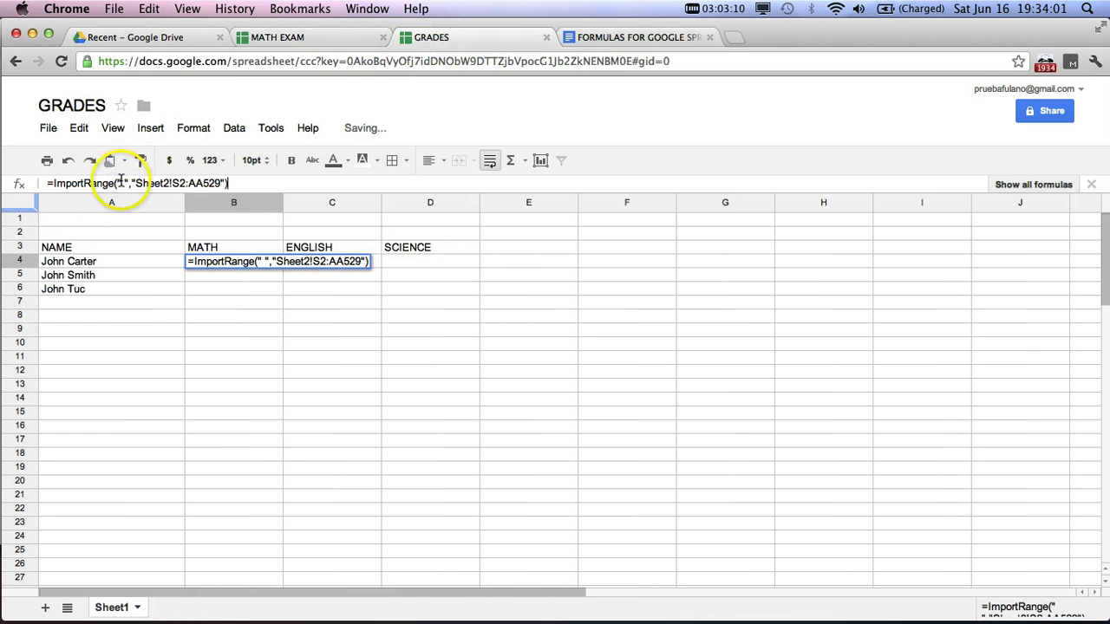
click(119, 183)
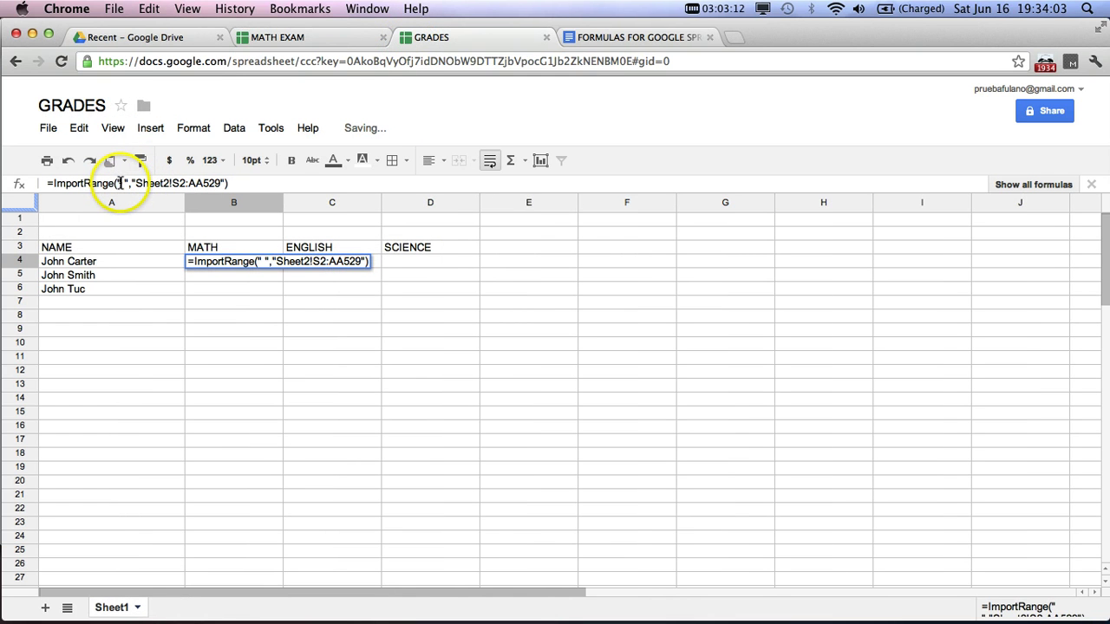
click(351, 37)
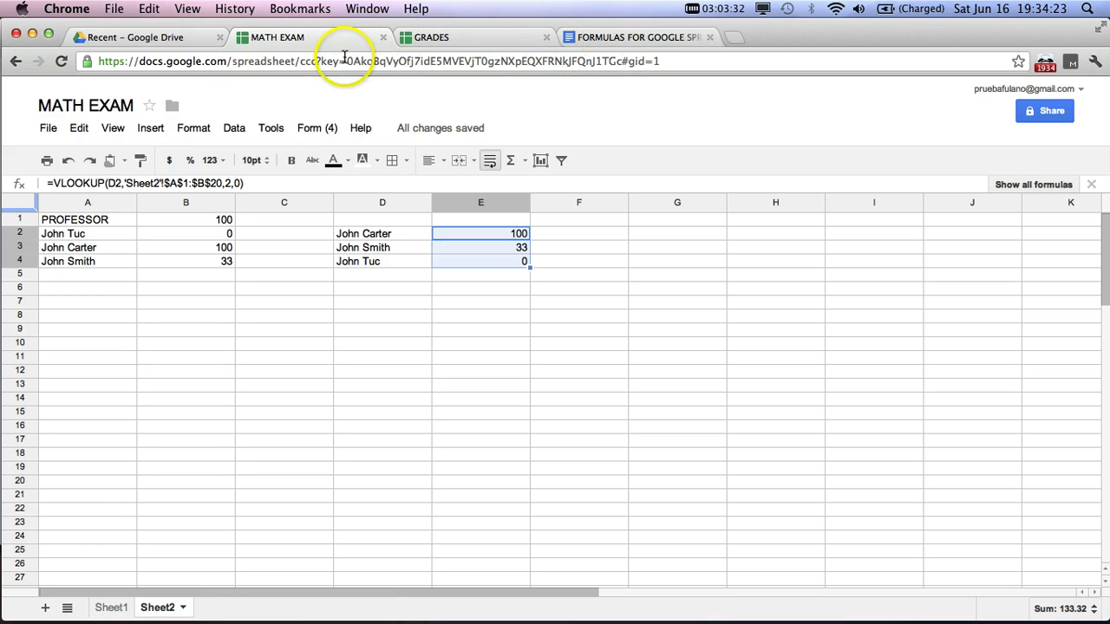
Paste the MATH EXAM key from its URL into B4's ImportRange quotes, deleting the trailing space
drag(348, 61, 627, 54)
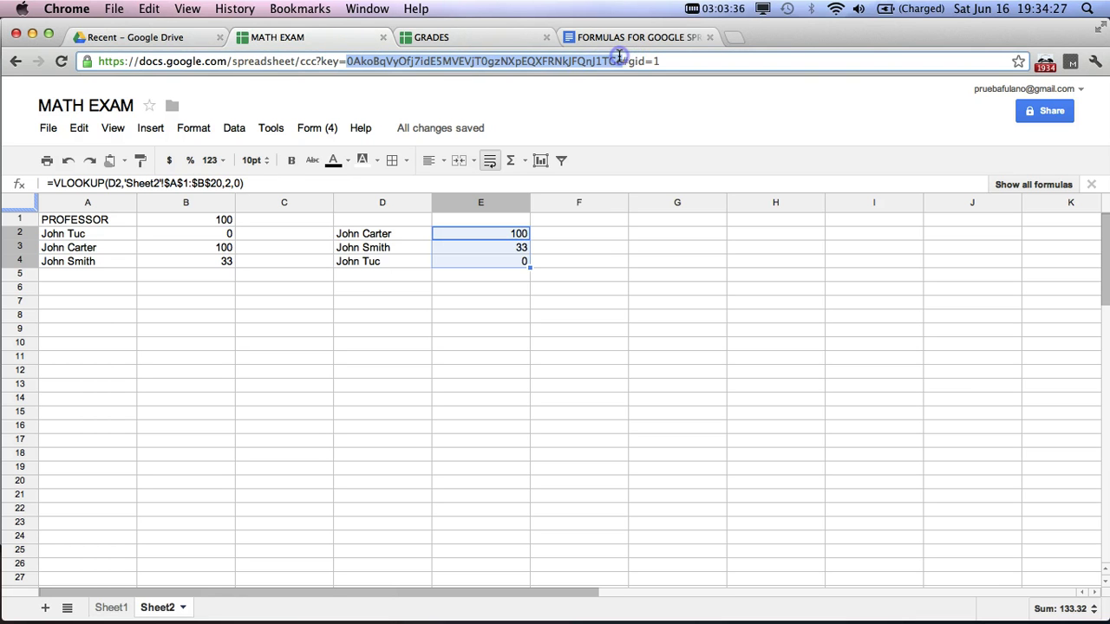
click(468, 36)
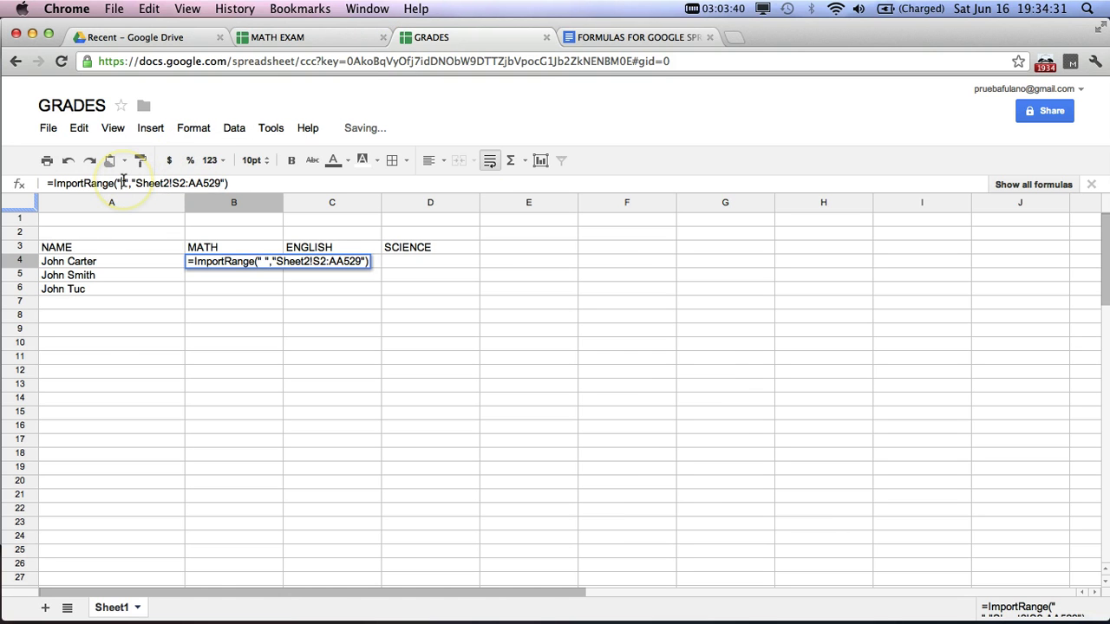
key(super+v)
click(121, 183)
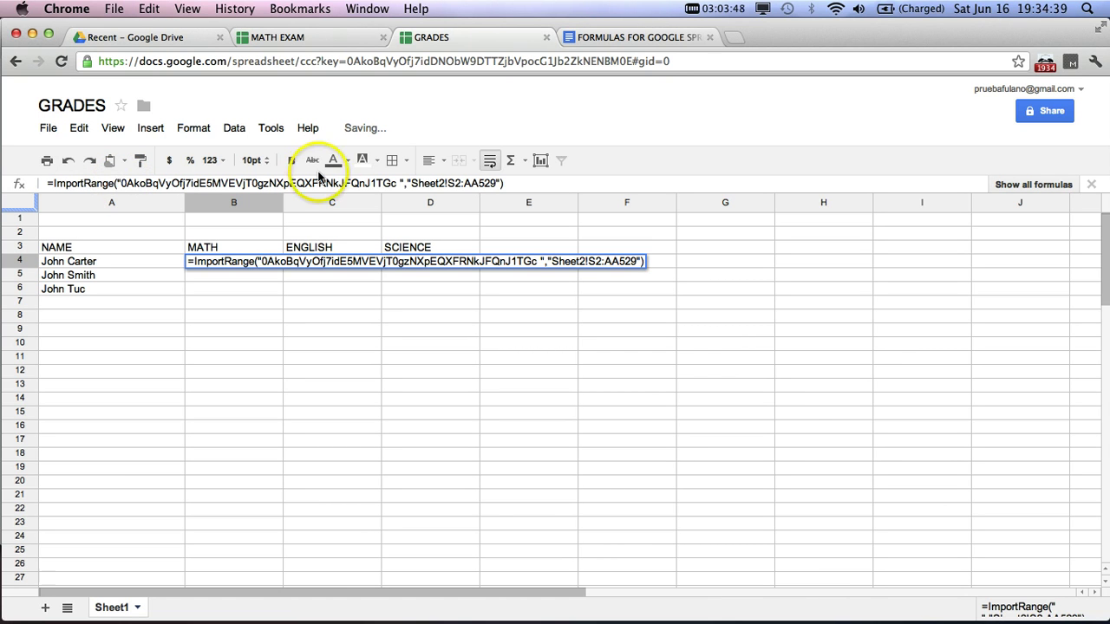
click(402, 183)
key(BackSpace)
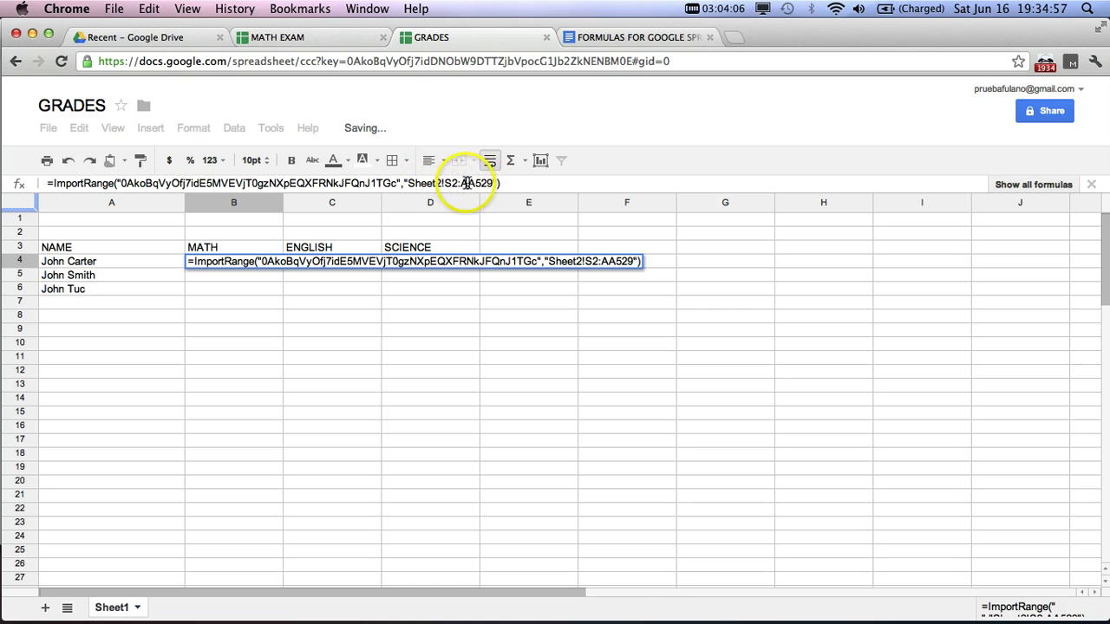
click(397, 183)
click(302, 35)
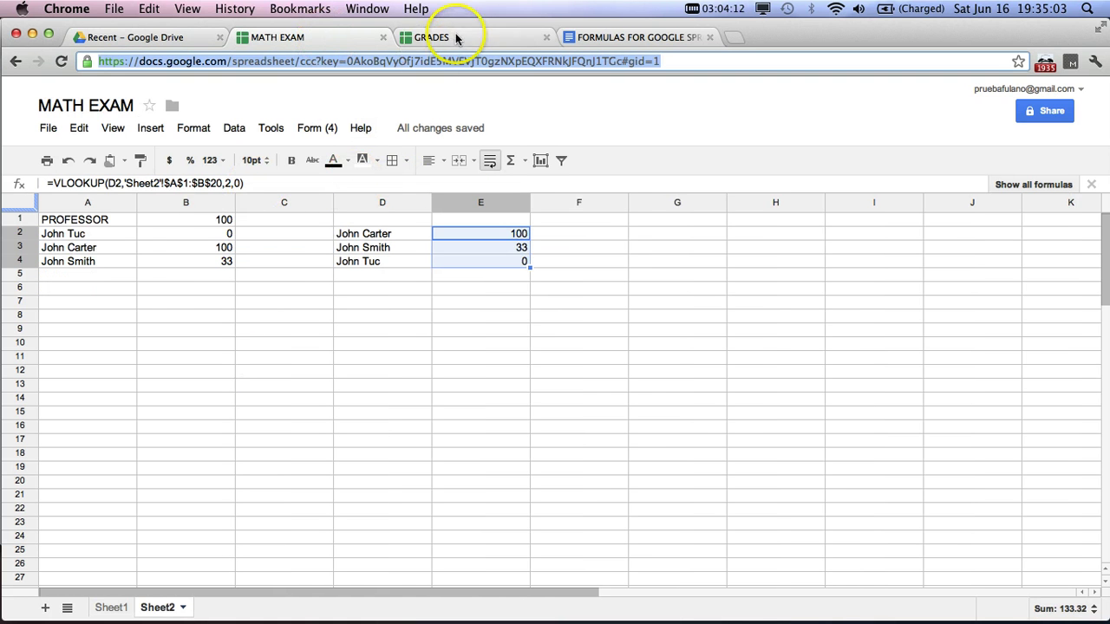
Confirm in MATH EXAM that the grades occupy cells E2 through E4
click(446, 36)
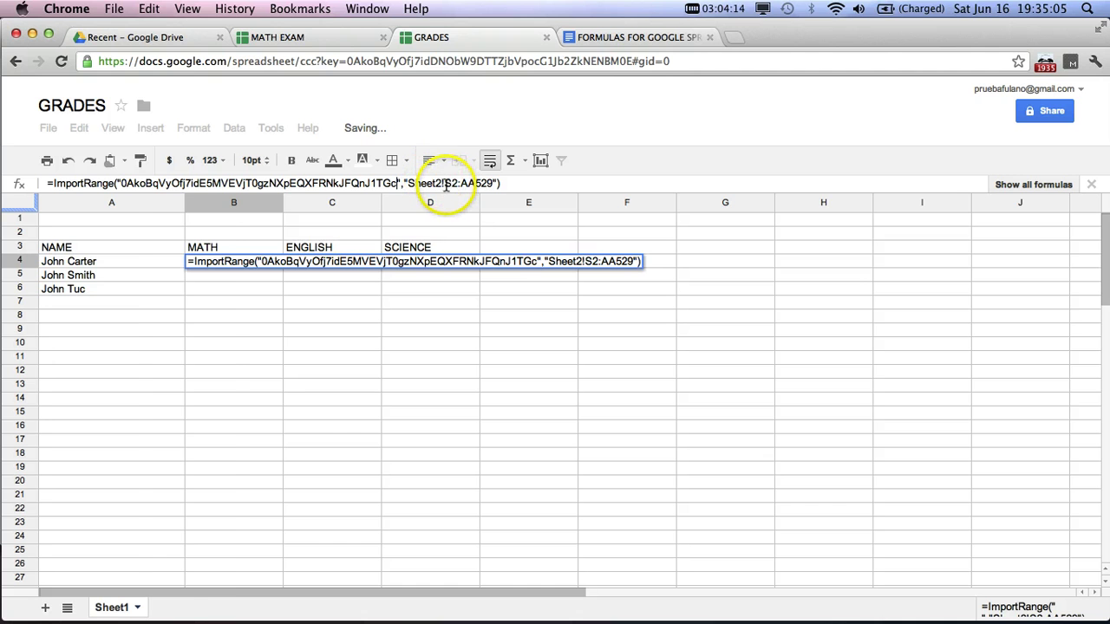
click(317, 37)
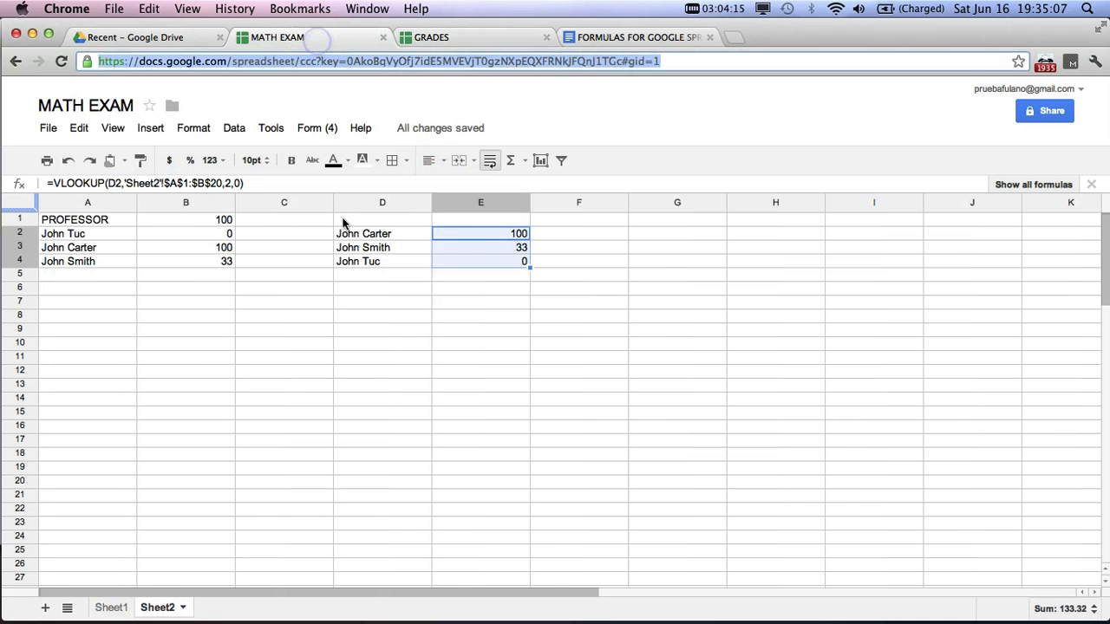
click(479, 236)
click(475, 262)
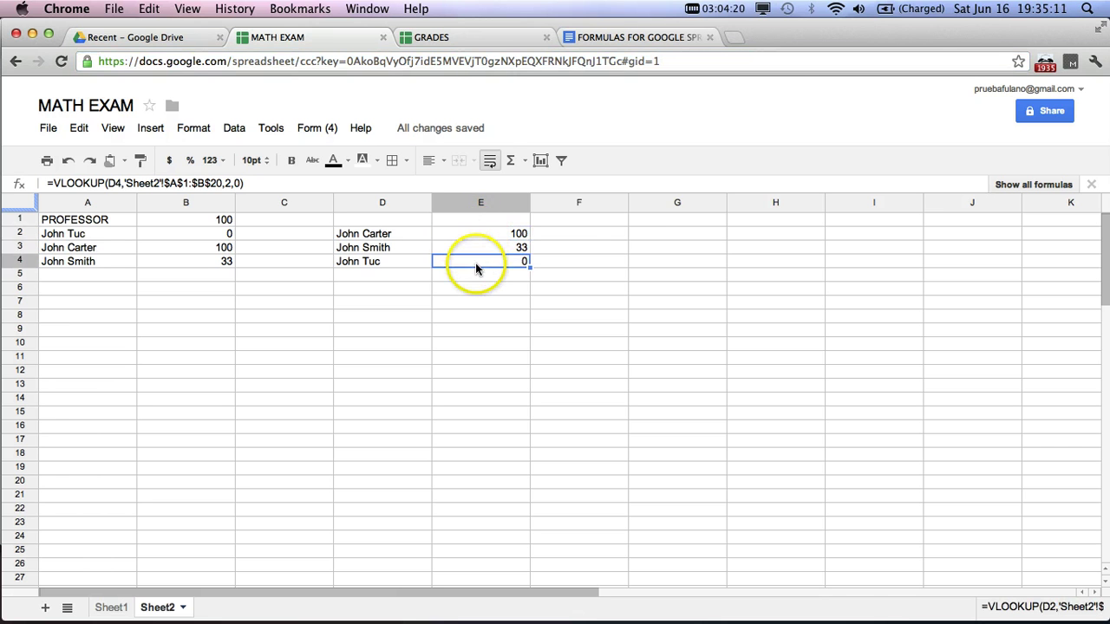
click(475, 45)
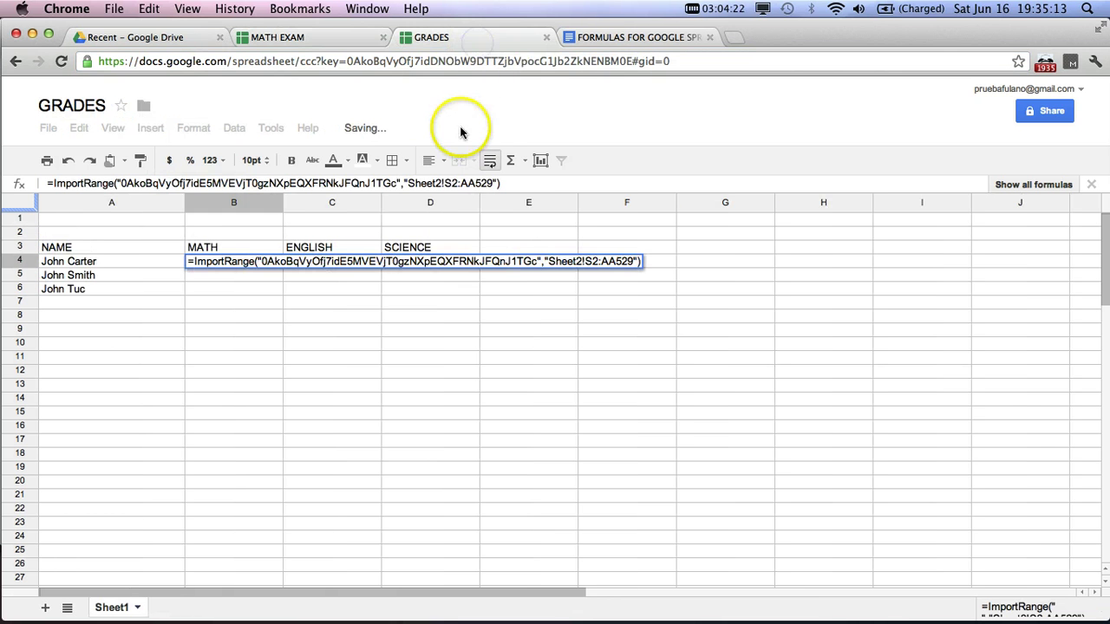
Change the ImportRange reference to Sheet2!E2:E4 and commit the formula
key(BackSpace)
text(E)
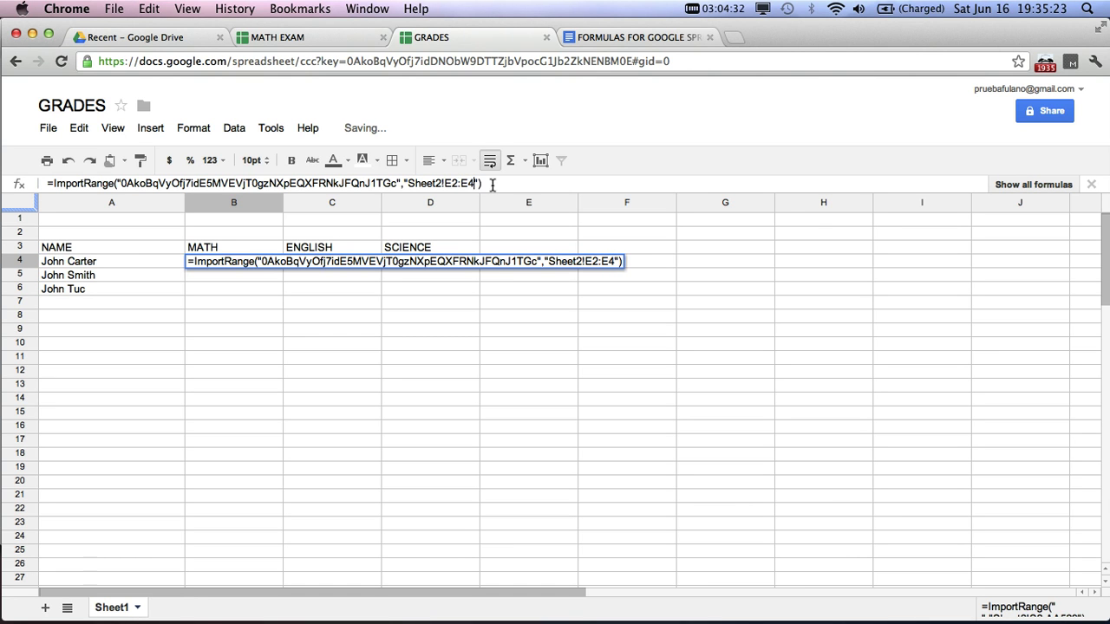
key(Return)
key(Up)
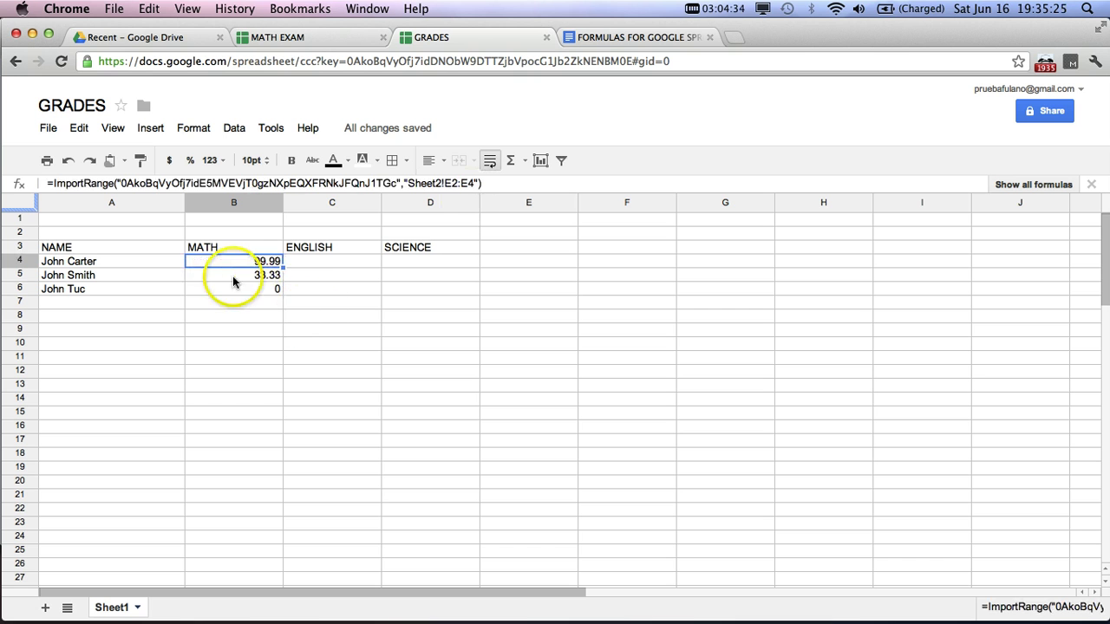
Format column B as 1,000 Rounded so the grades show 100, 33 and 0
click(248, 205)
click(211, 162)
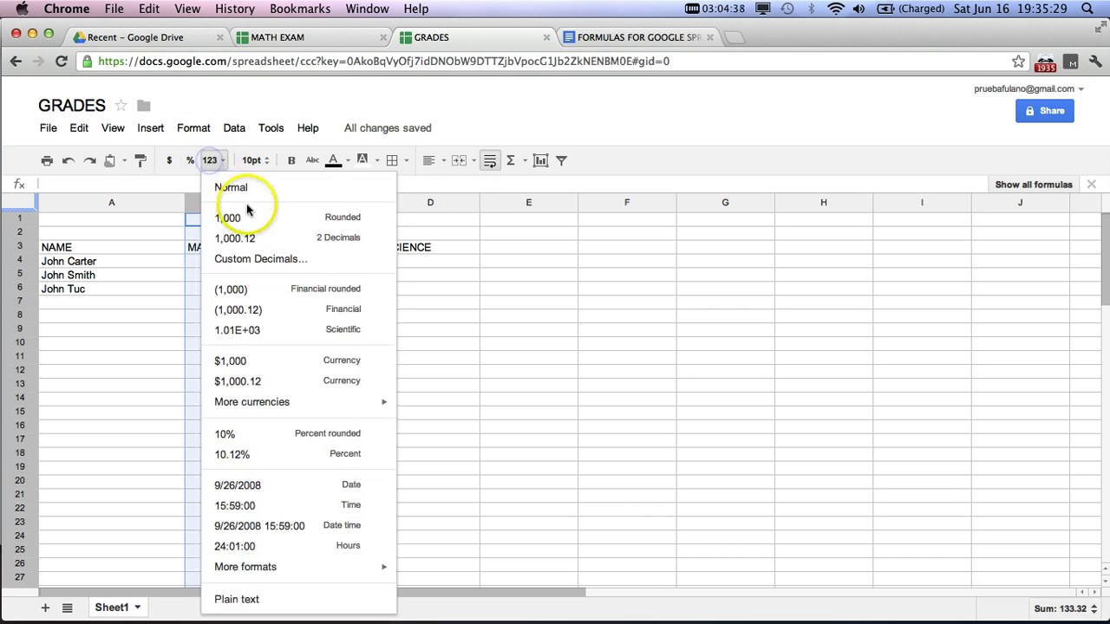
click(250, 218)
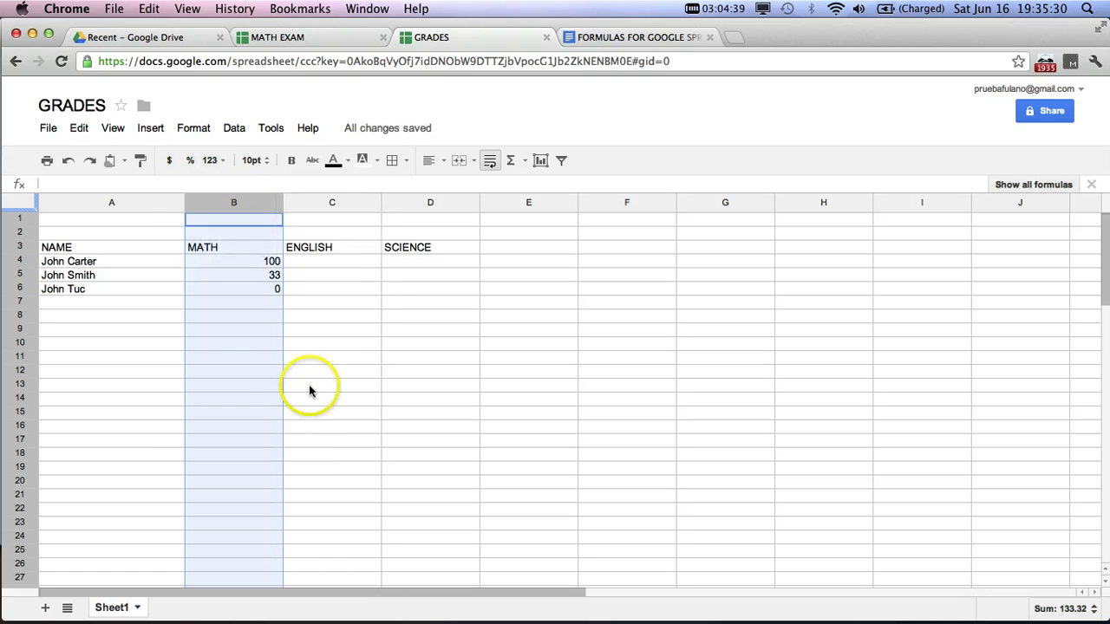
click(225, 266)
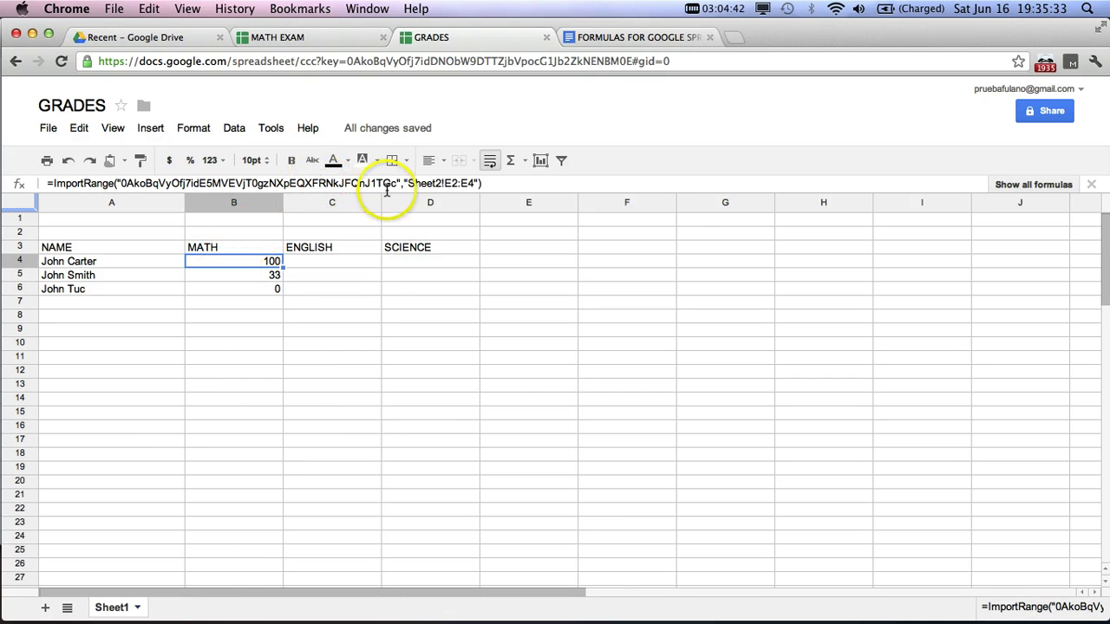
click(270, 291)
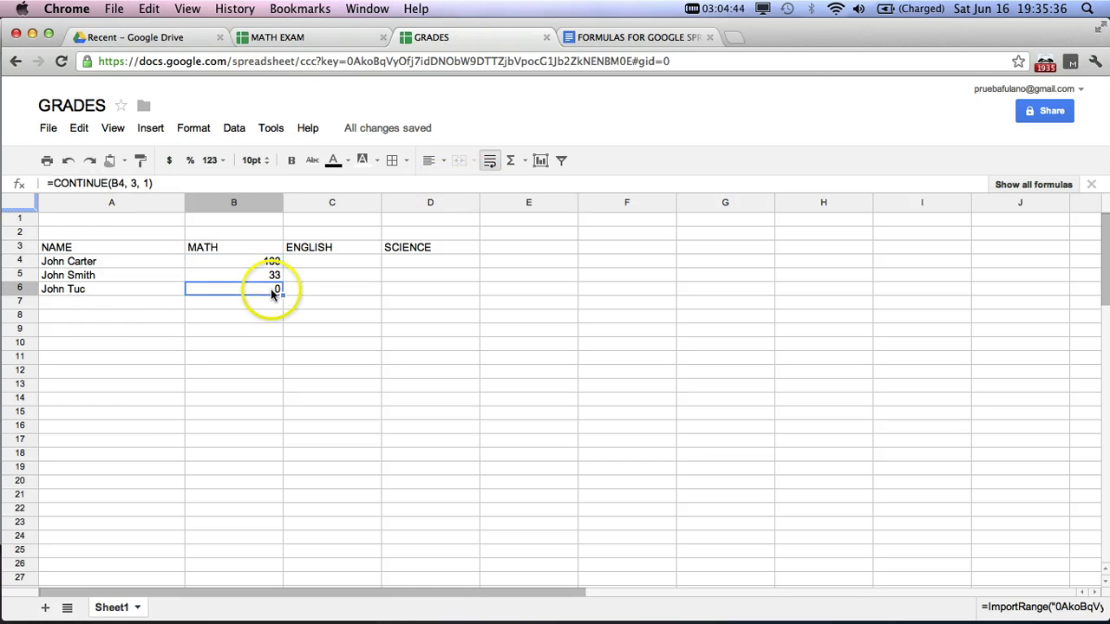
click(292, 42)
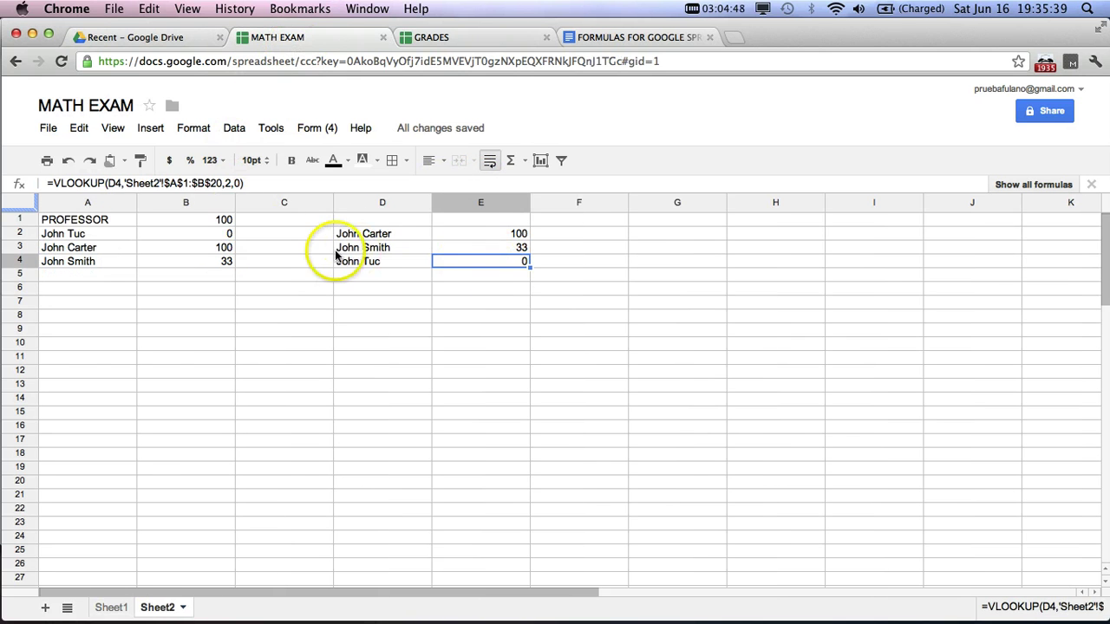
click(433, 37)
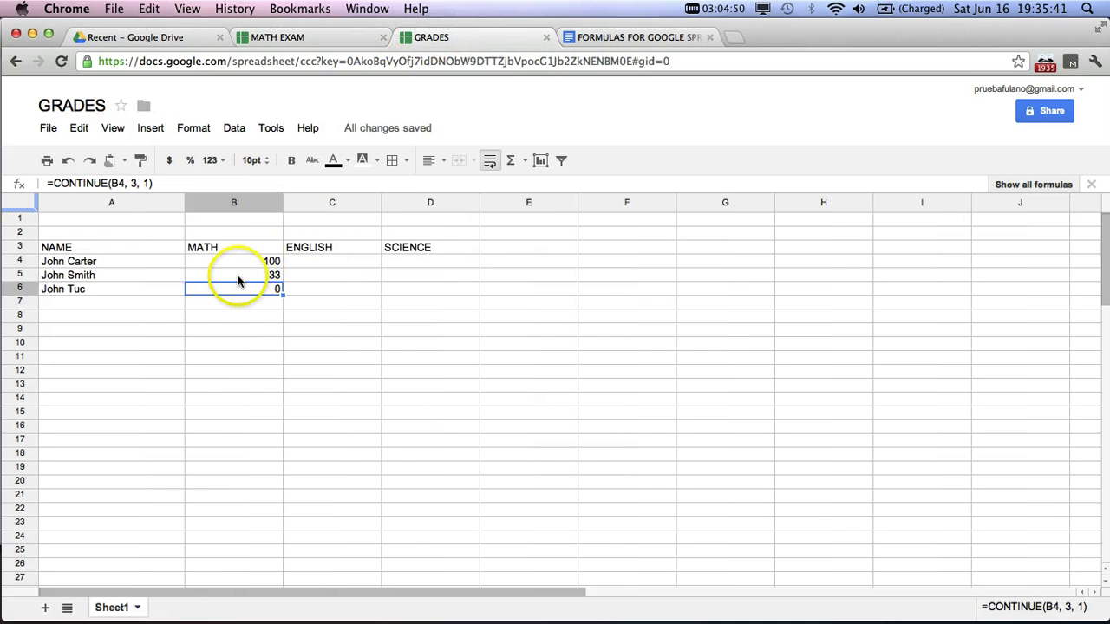
click(309, 35)
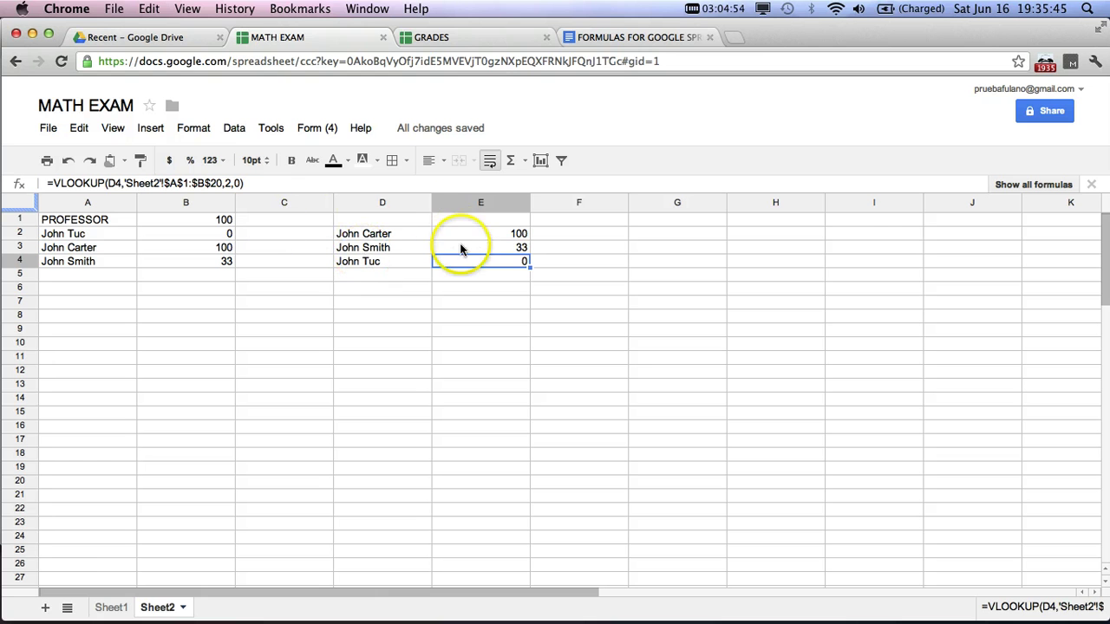
click(490, 39)
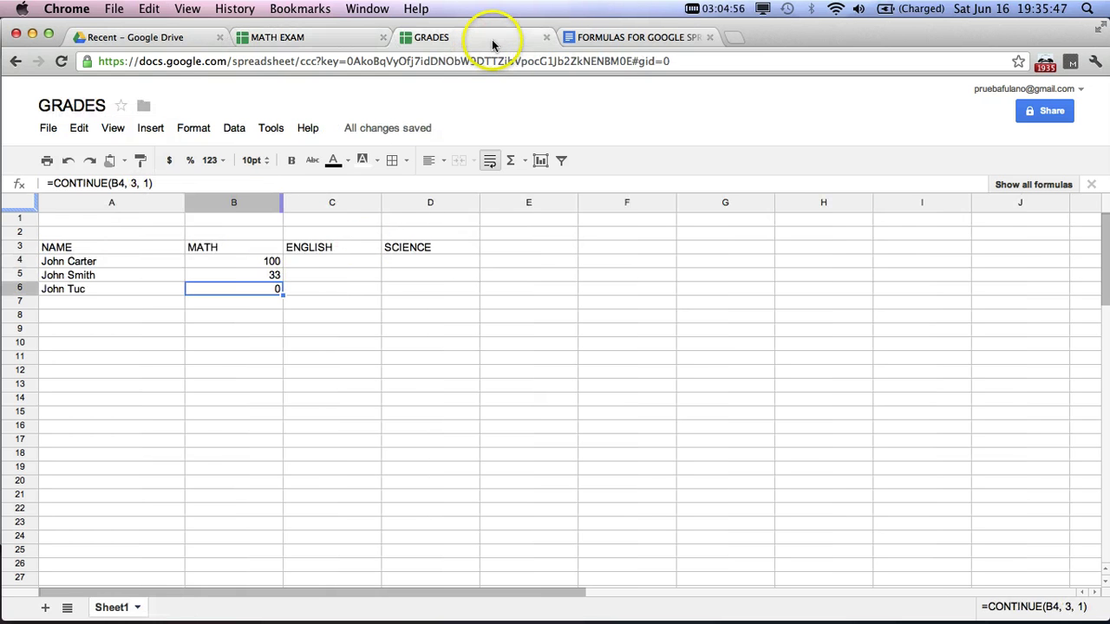
click(211, 277)
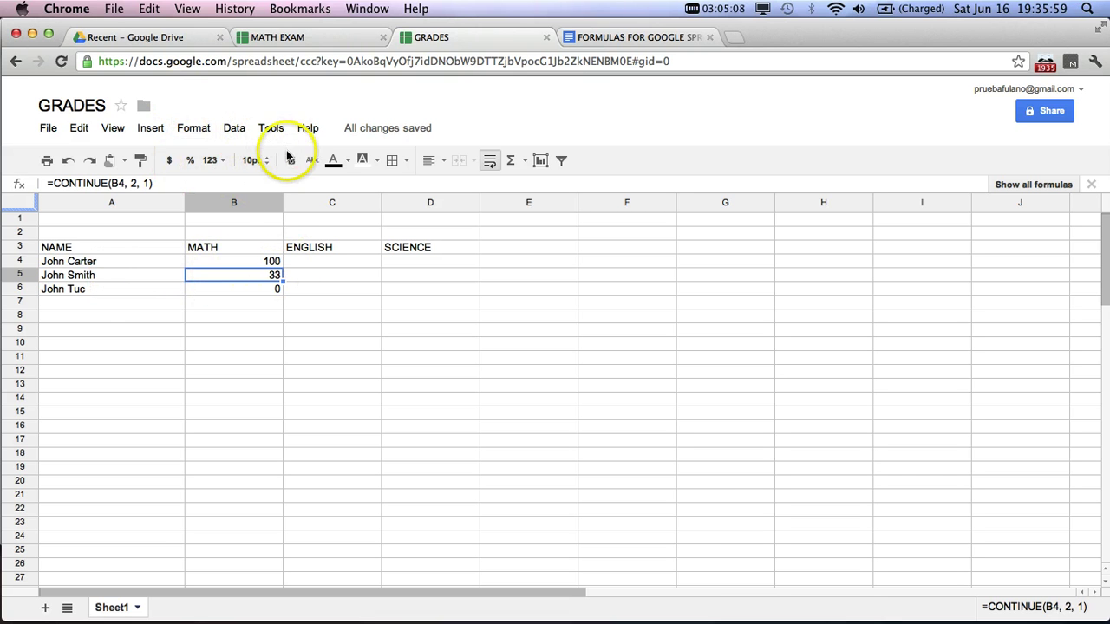
Start a conditional formatting rule with the condition Less than 60
click(349, 163)
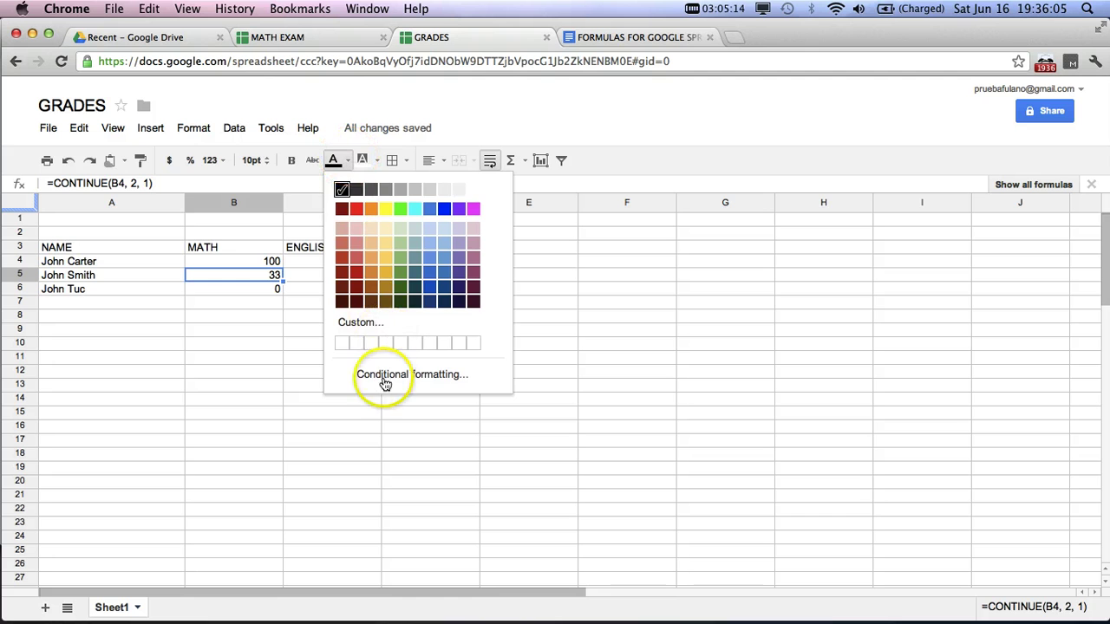
click(385, 380)
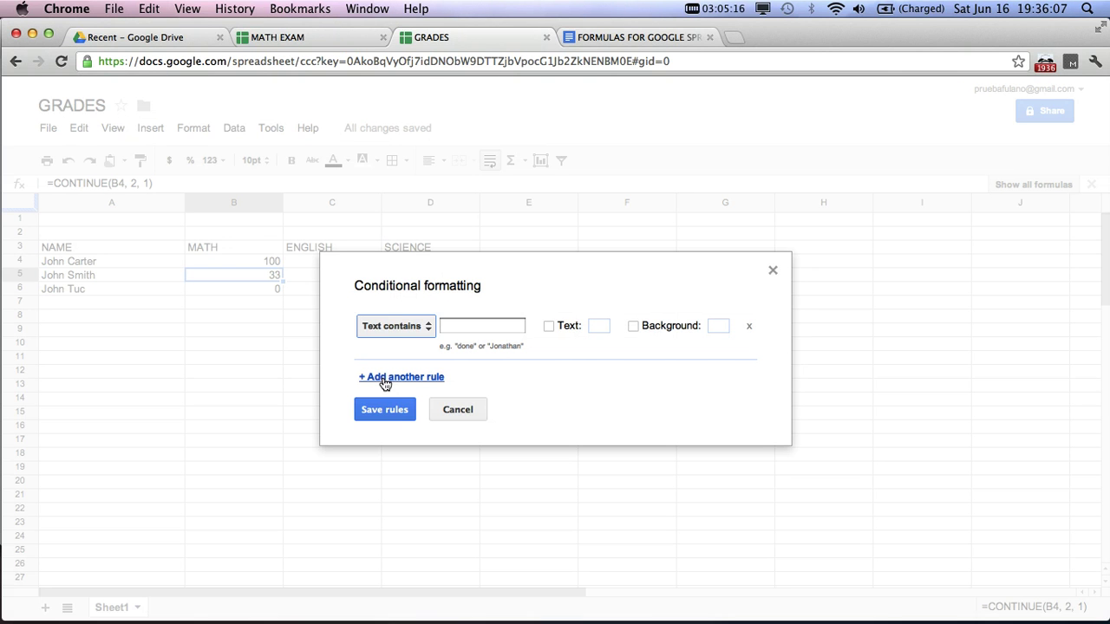
click(426, 330)
click(453, 325)
click(417, 326)
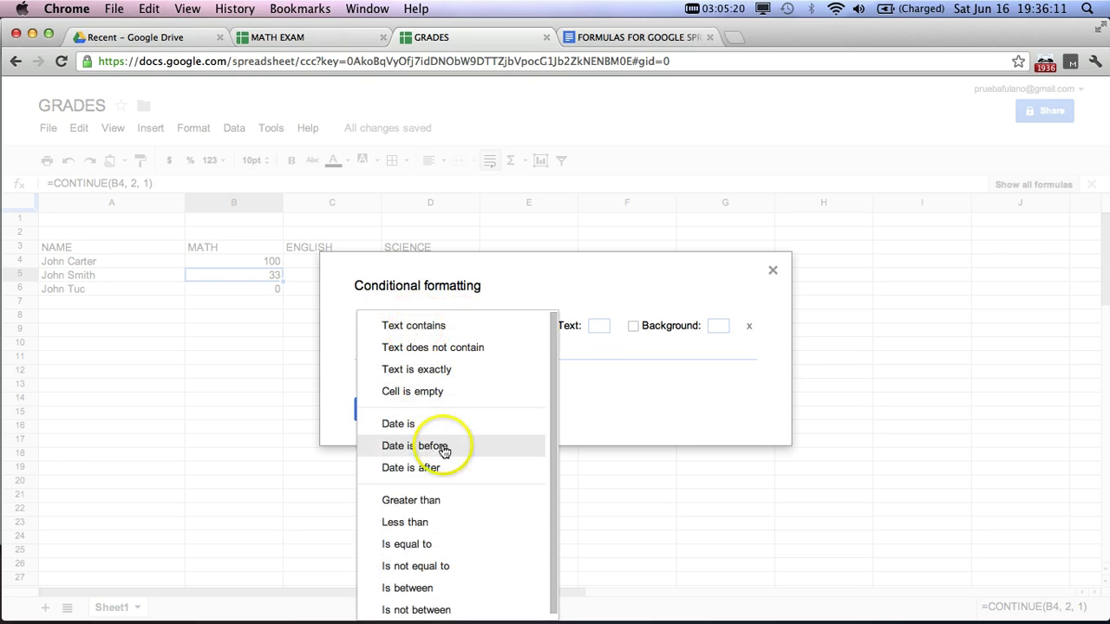
click(456, 519)
click(450, 330)
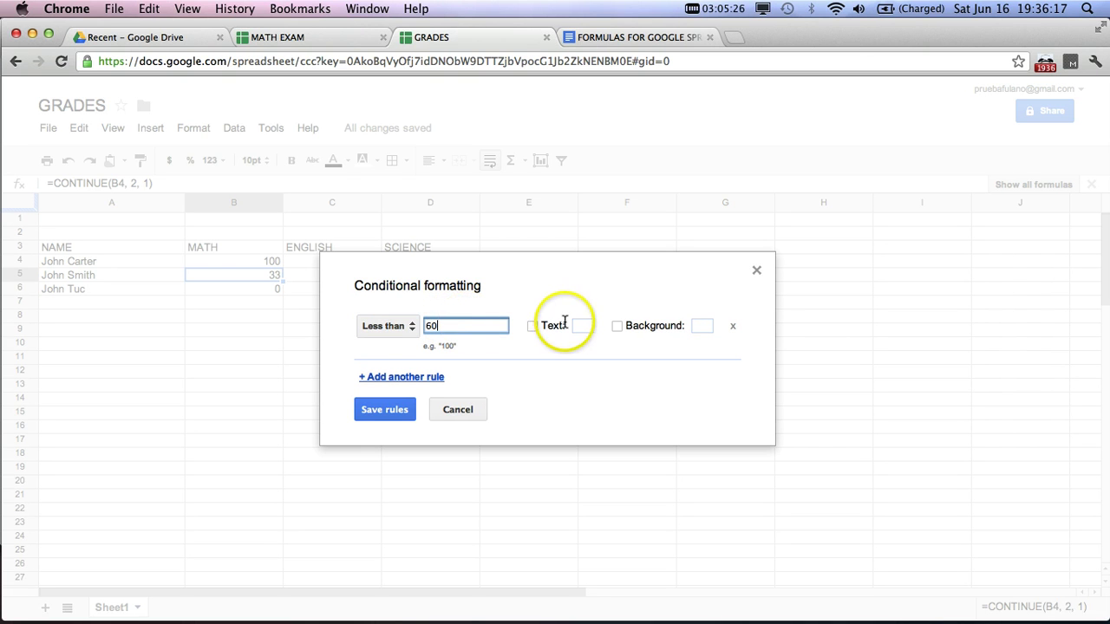
Give the rule a red background, save it, and check cell B6
click(616, 326)
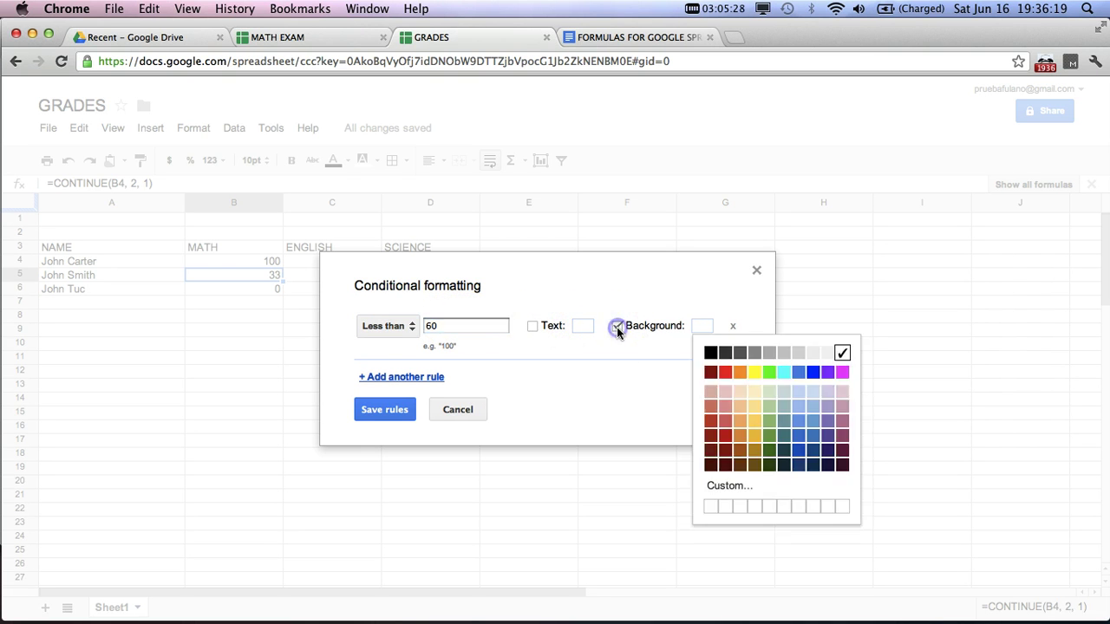
click(726, 372)
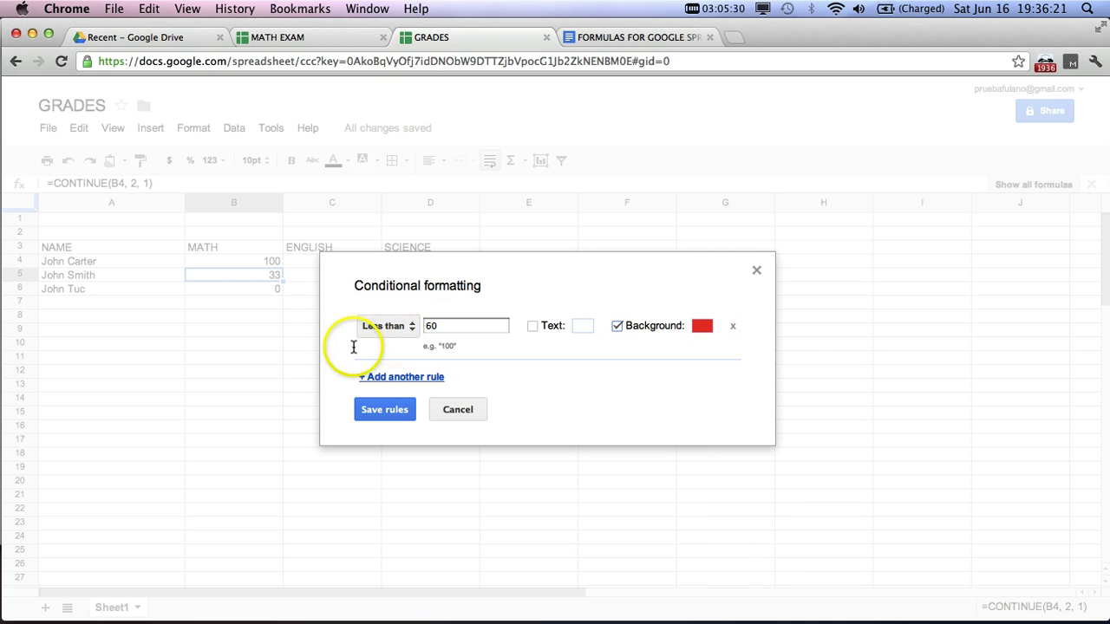
click(382, 409)
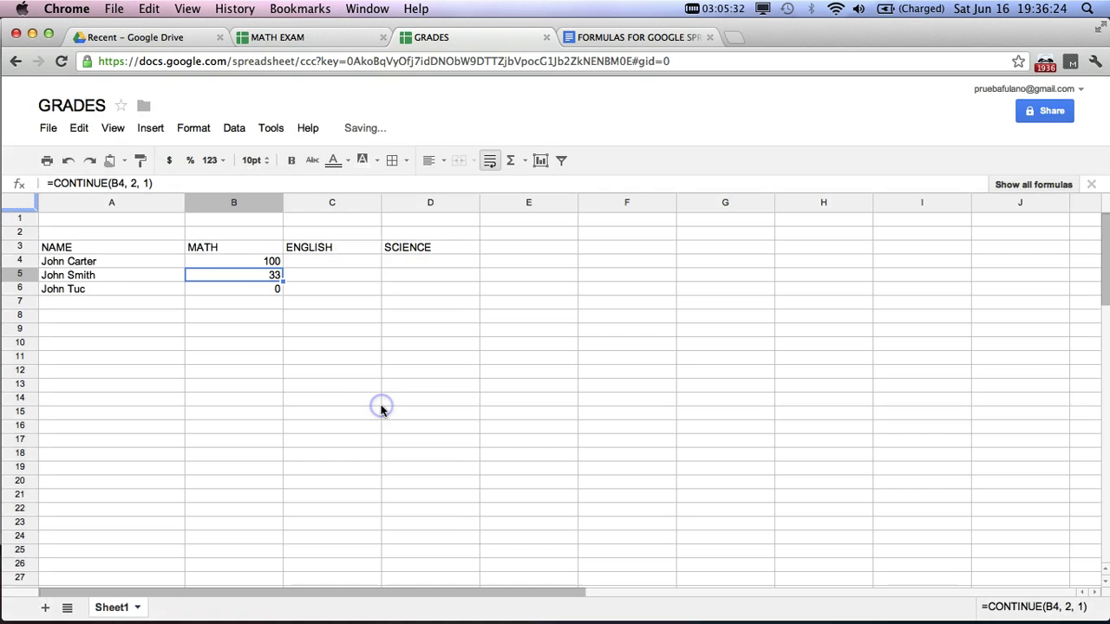
click(216, 289)
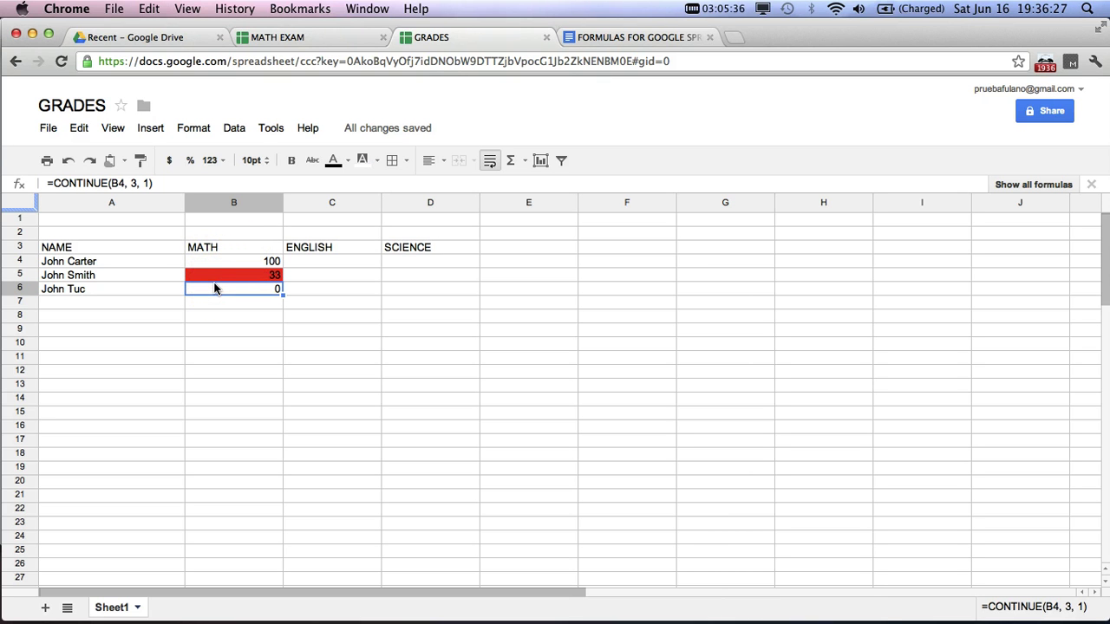
Select column B and add a Less than 60 conditional formatting rule
click(230, 208)
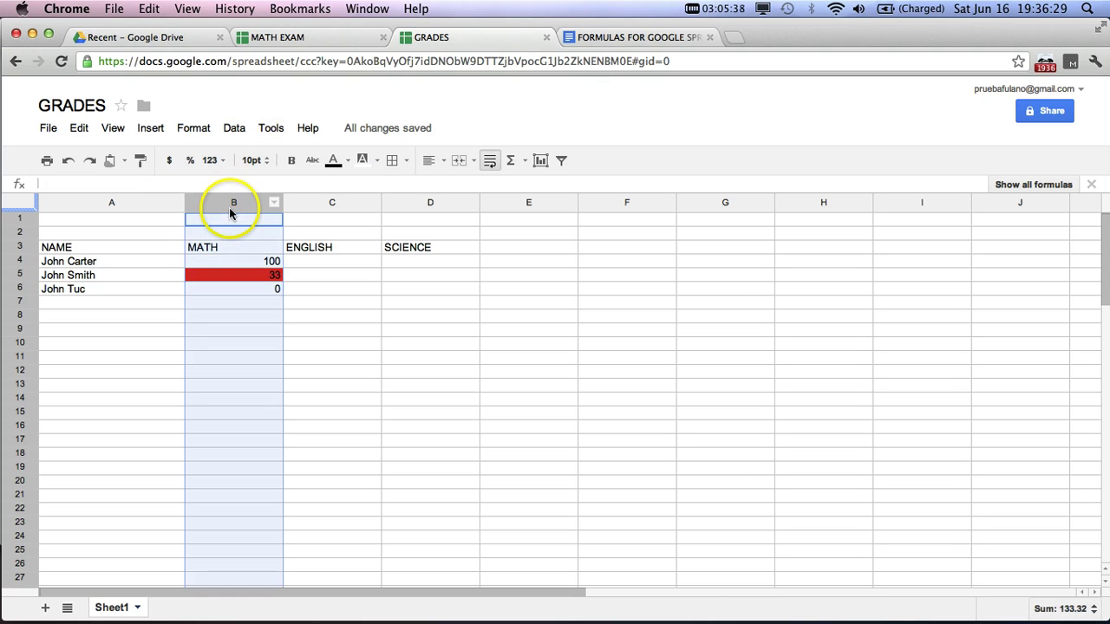
click(345, 163)
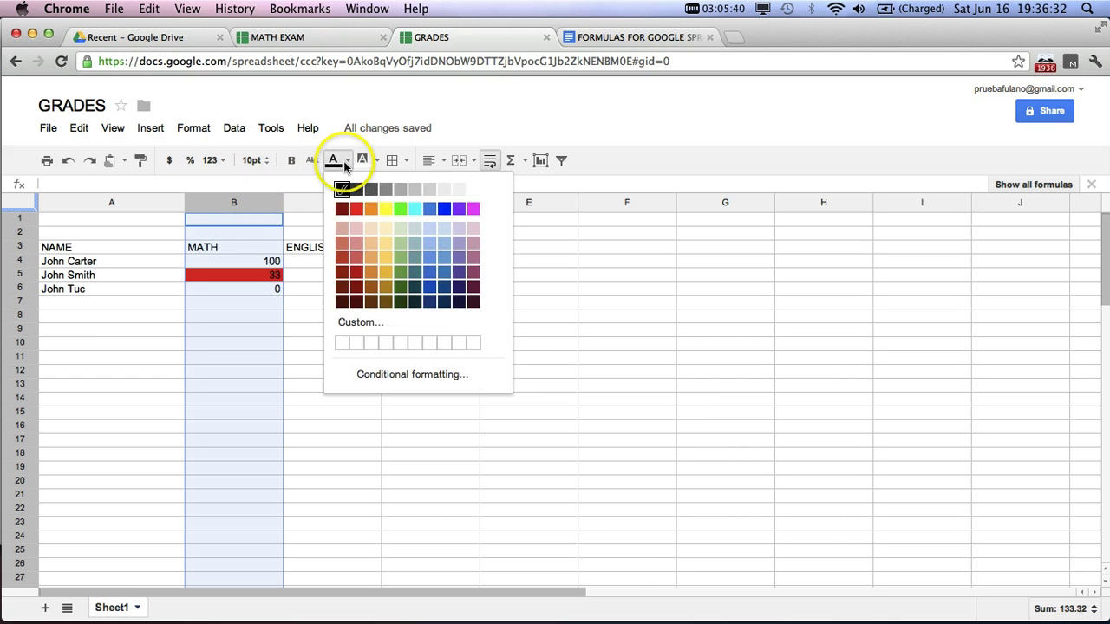
click(417, 375)
click(415, 326)
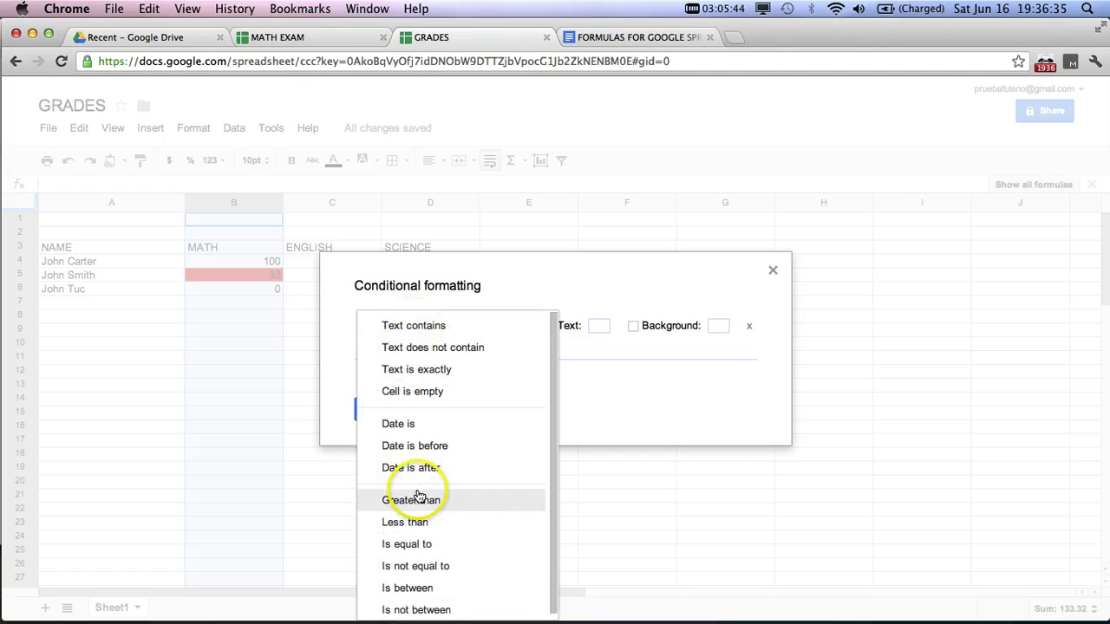
click(413, 524)
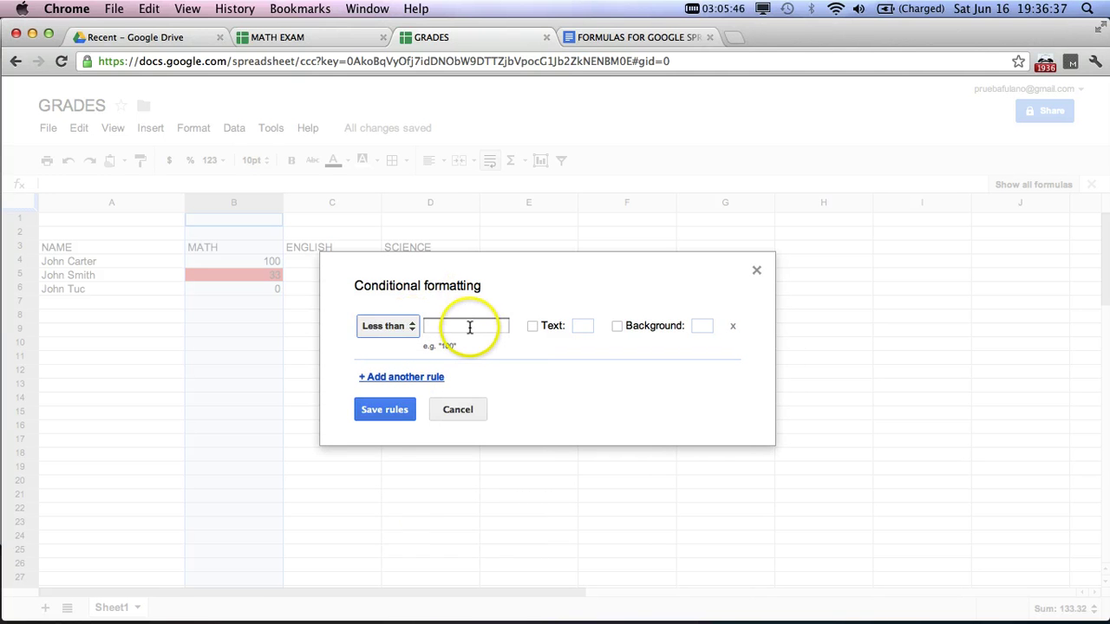
click(468, 326)
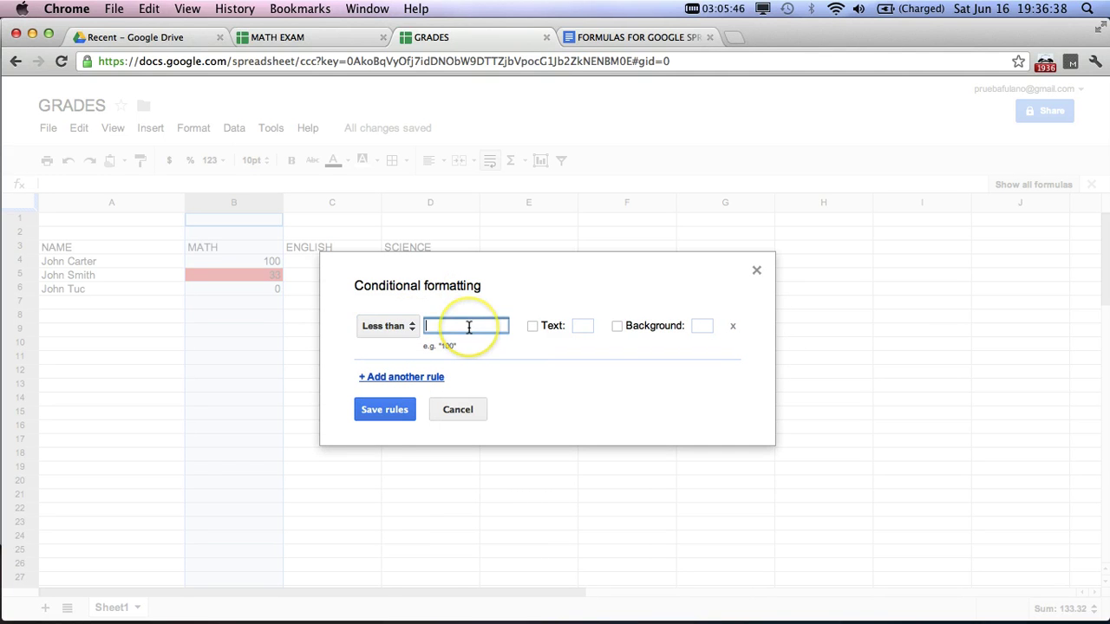
Apply a red background to the below-60 rule, save, and inspect B6 and B4
click(626, 326)
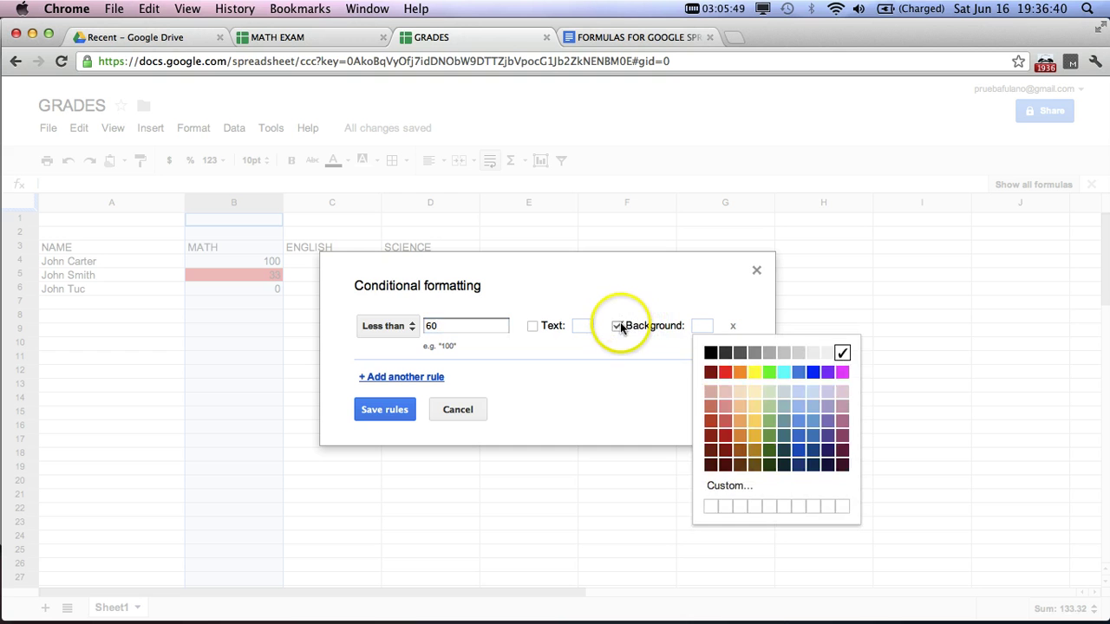
click(725, 373)
click(384, 409)
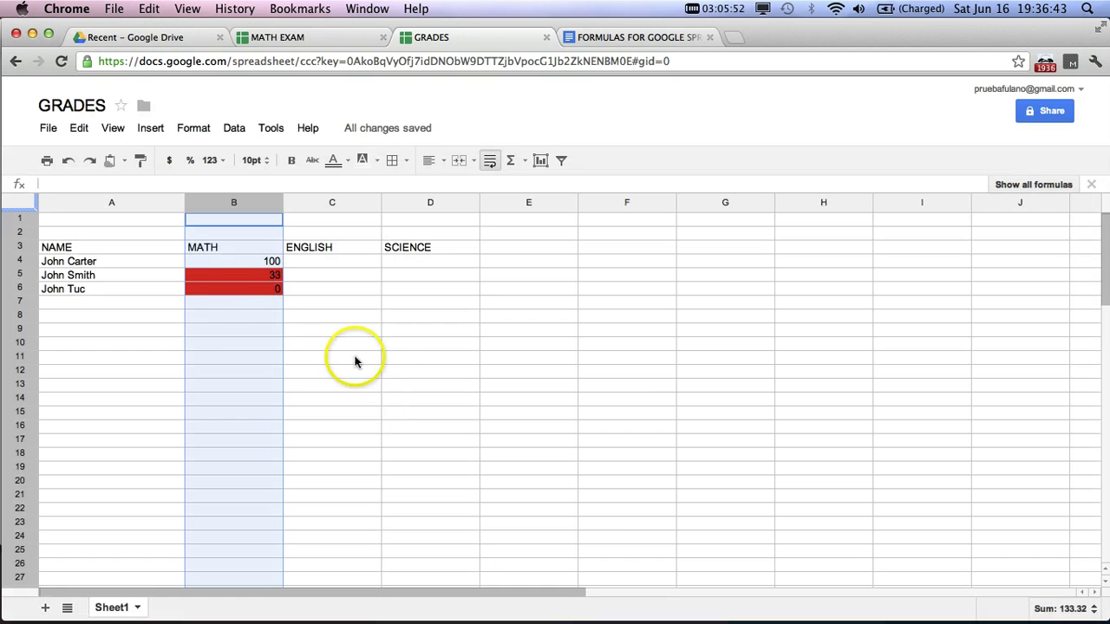
click(225, 289)
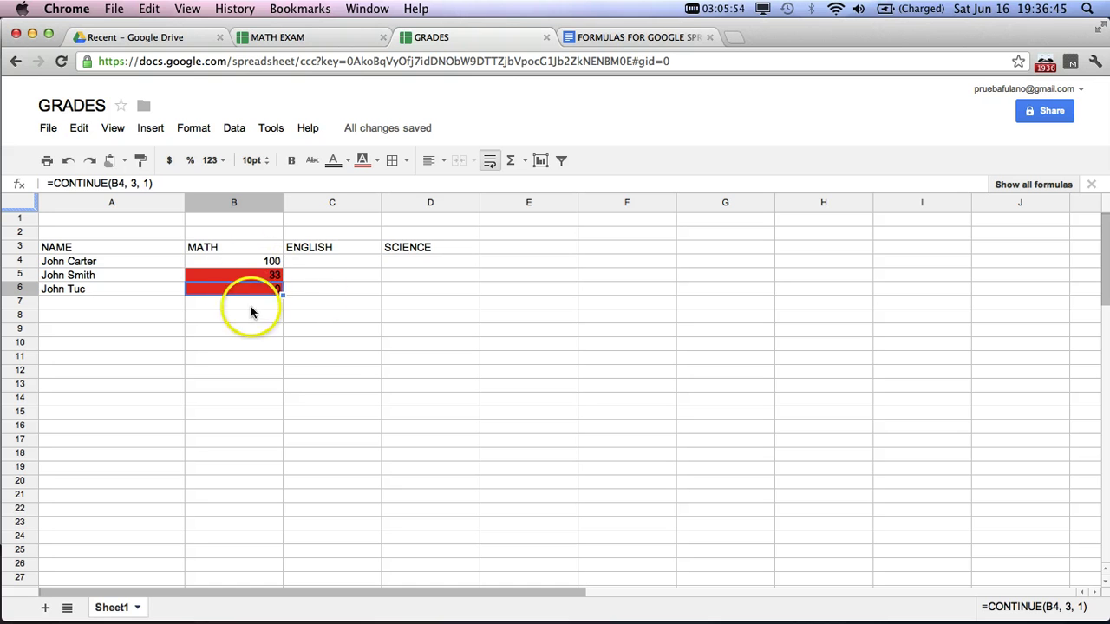
click(232, 260)
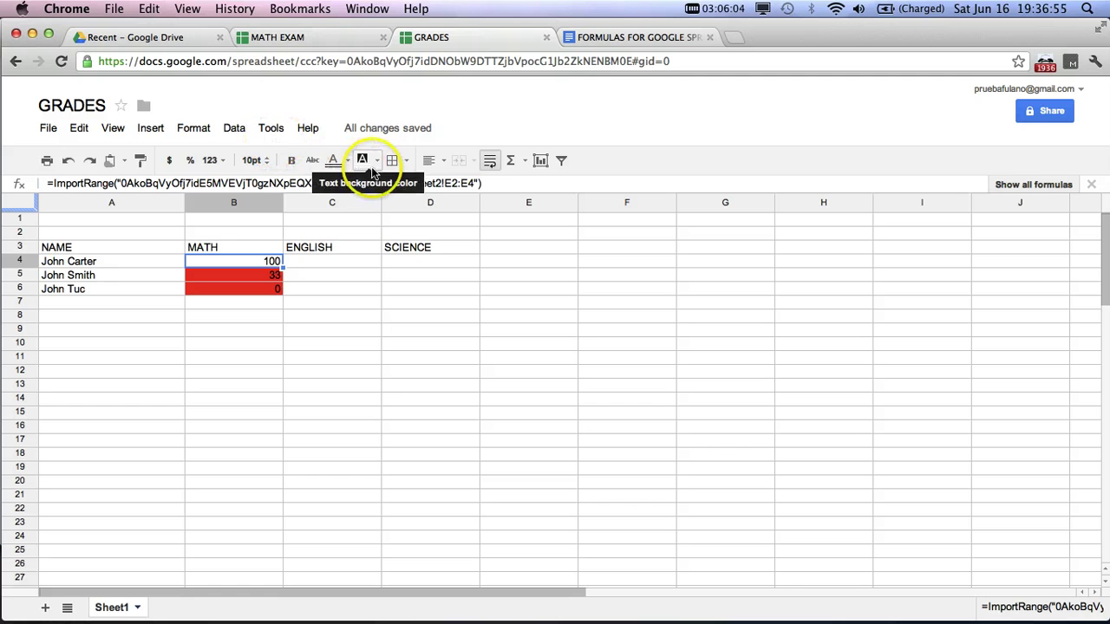
Add a second conditional rule for column B with condition Greater than 93
click(219, 203)
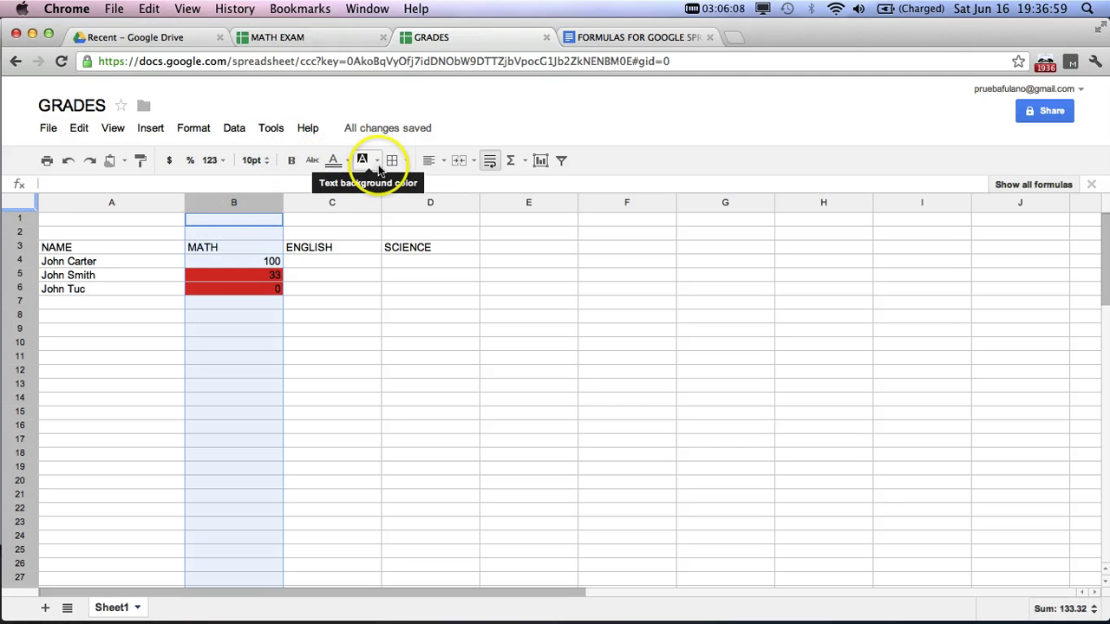
click(375, 165)
click(406, 375)
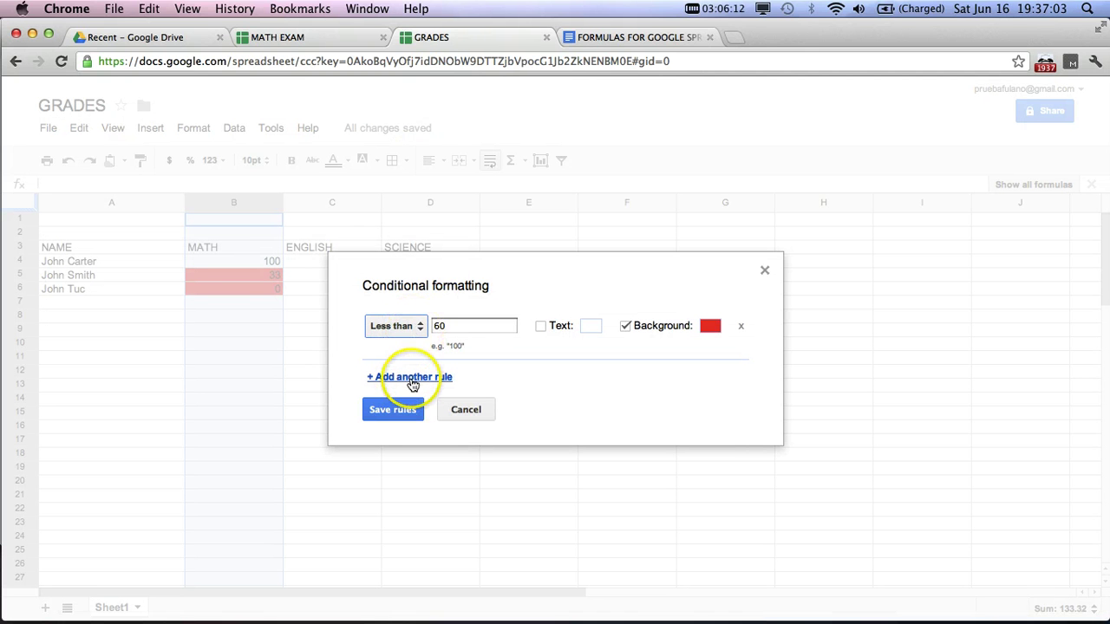
click(409, 379)
click(413, 385)
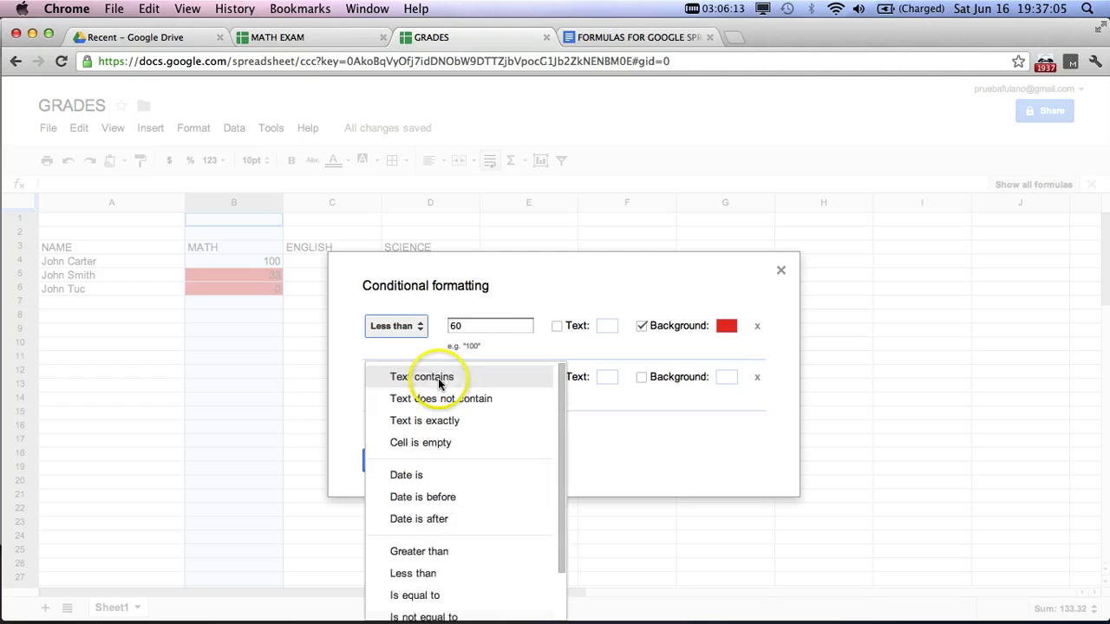
click(440, 560)
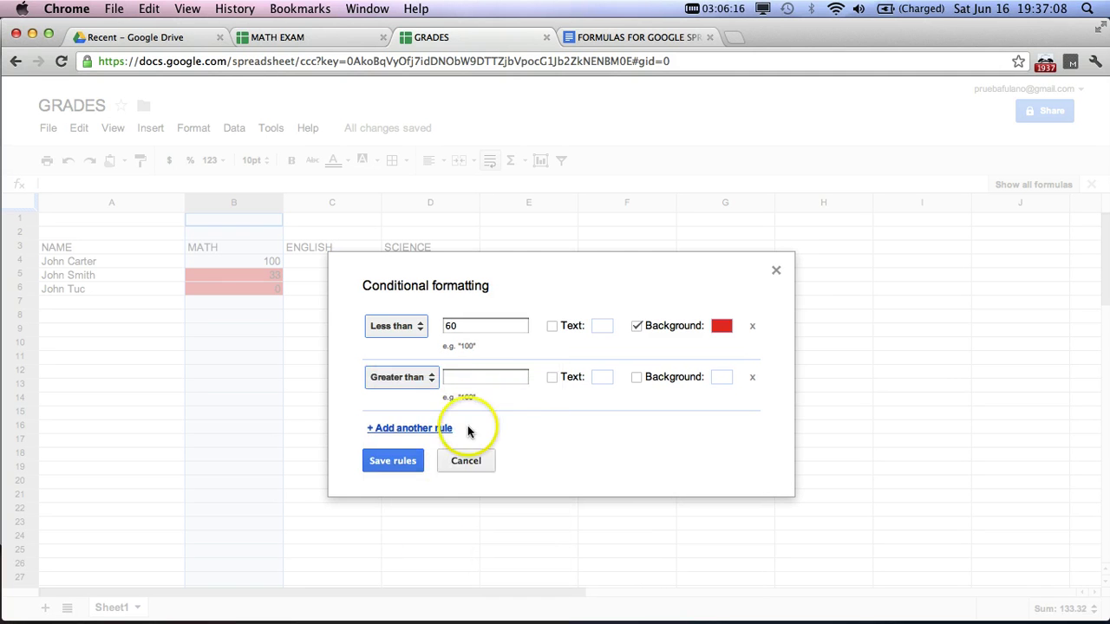
click(495, 375)
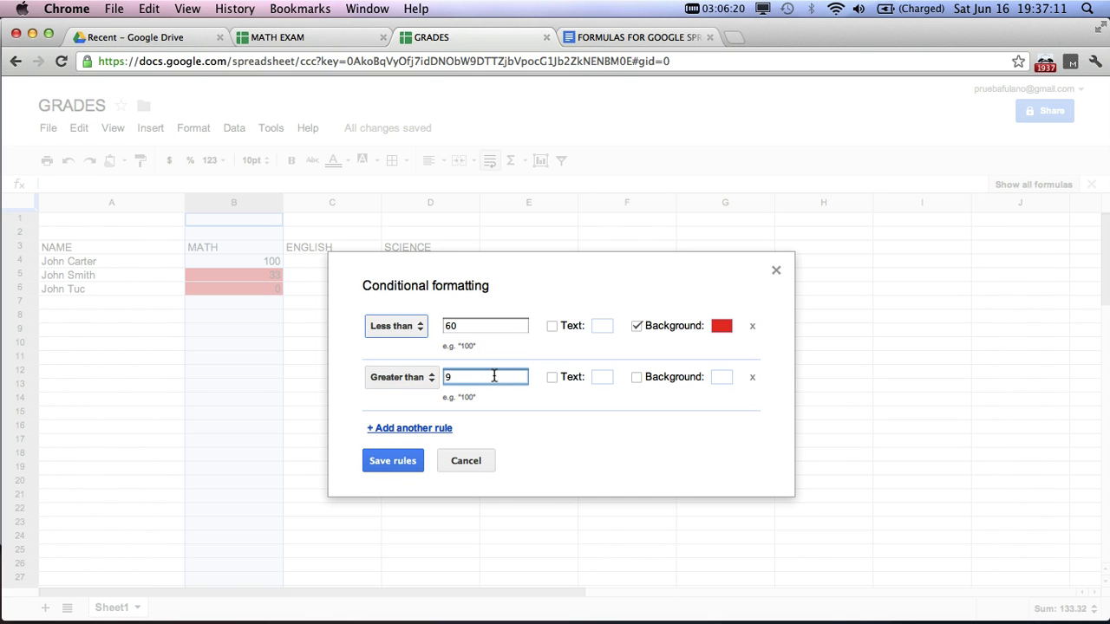
Give the above-93 rule a green background, save both rules, and deselect
click(636, 376)
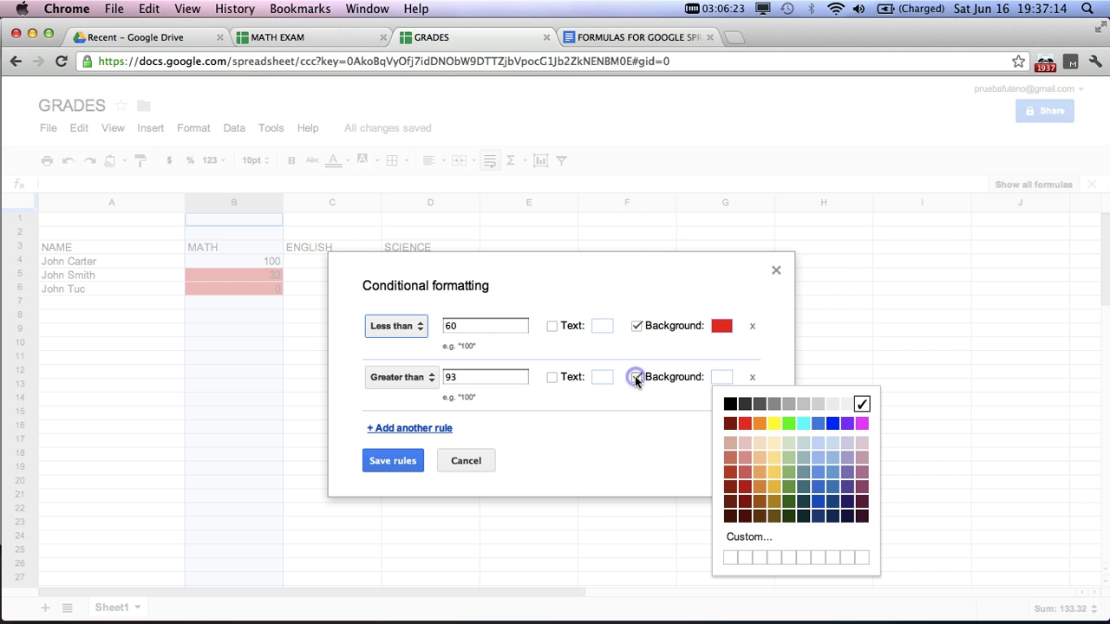
click(787, 423)
click(383, 459)
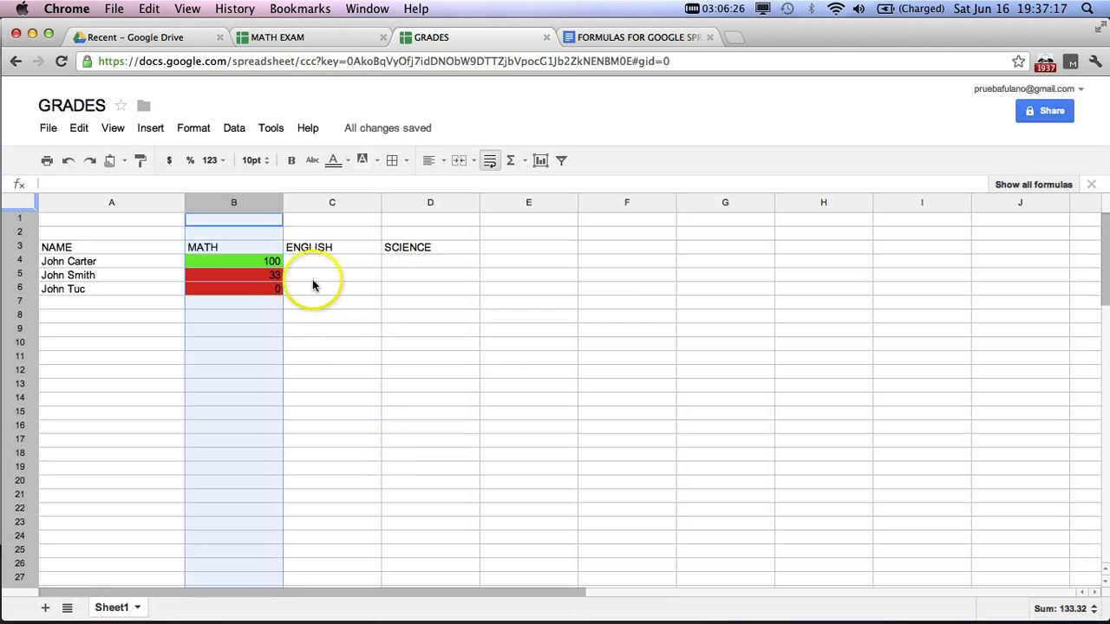
click(398, 356)
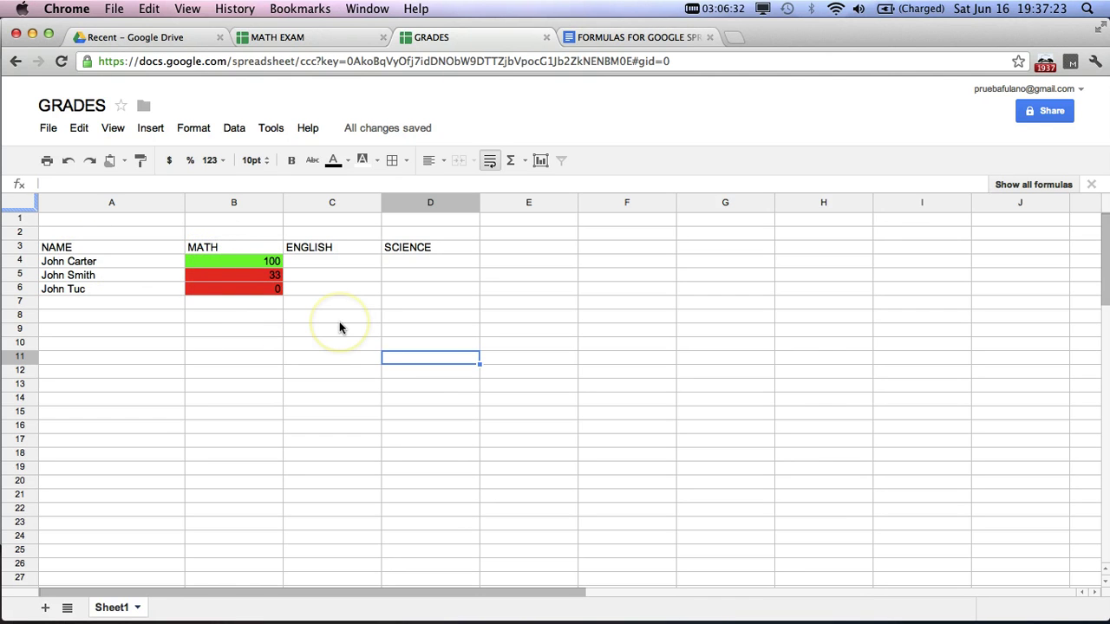
click(306, 39)
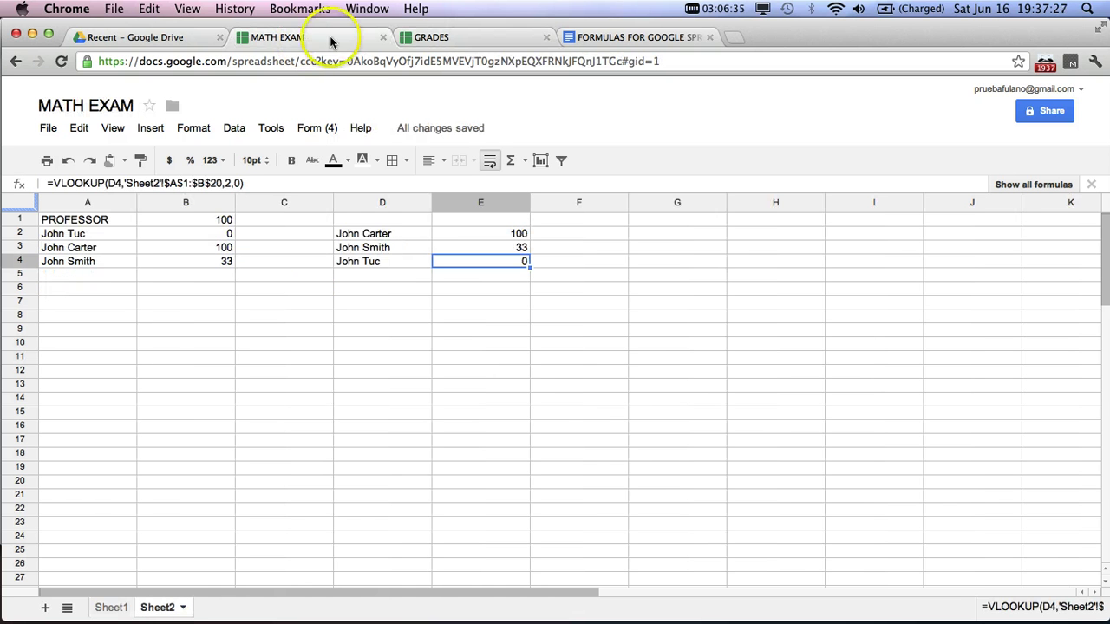
click(423, 38)
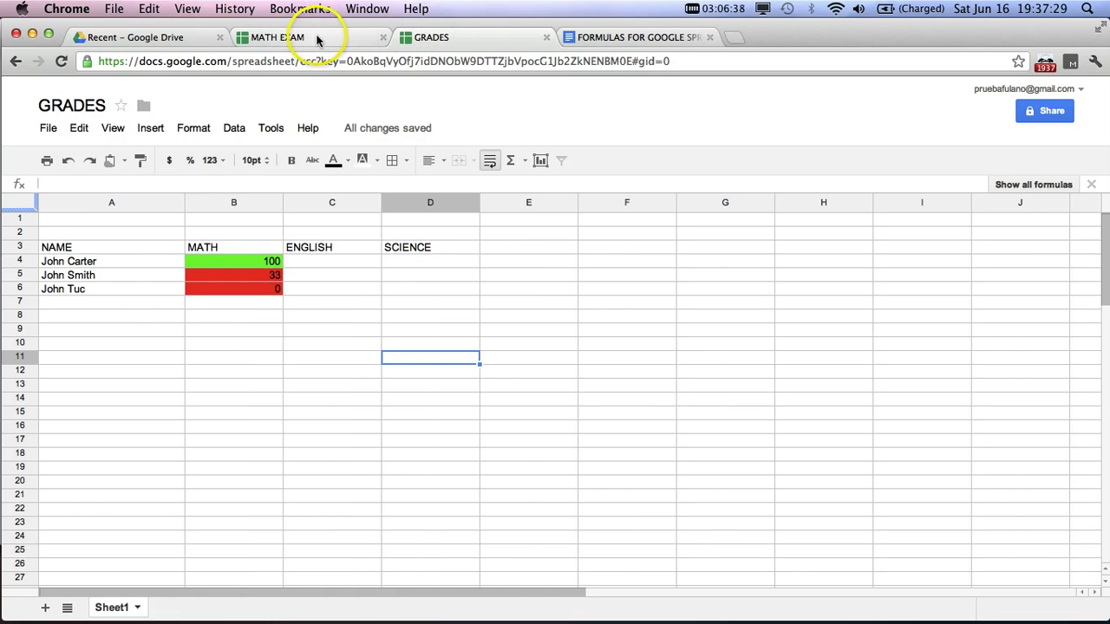
click(318, 38)
click(416, 39)
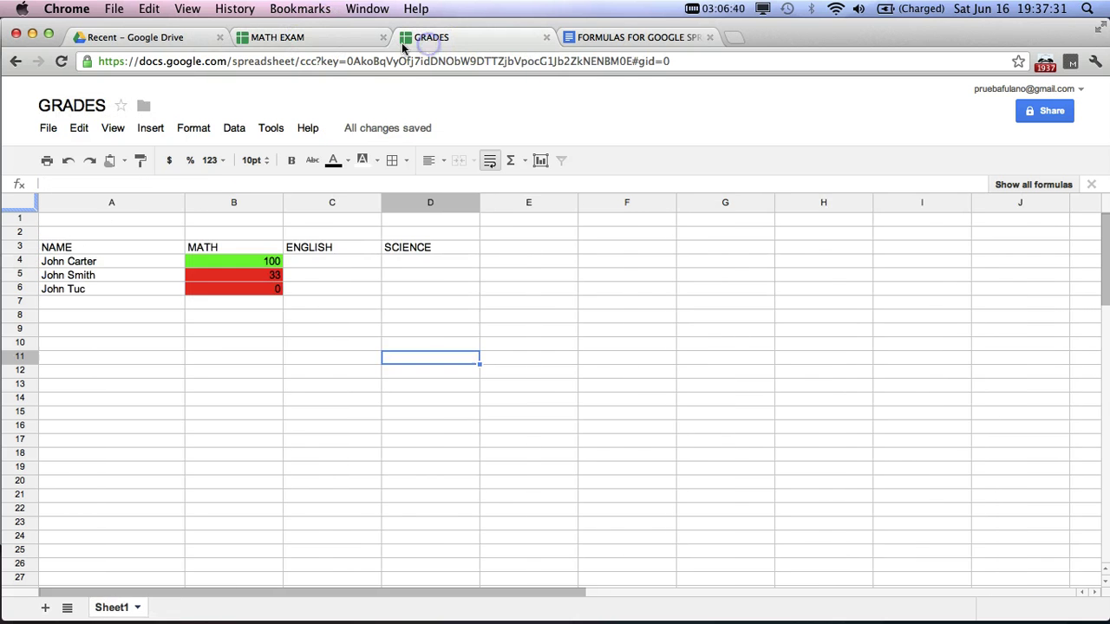
click(322, 38)
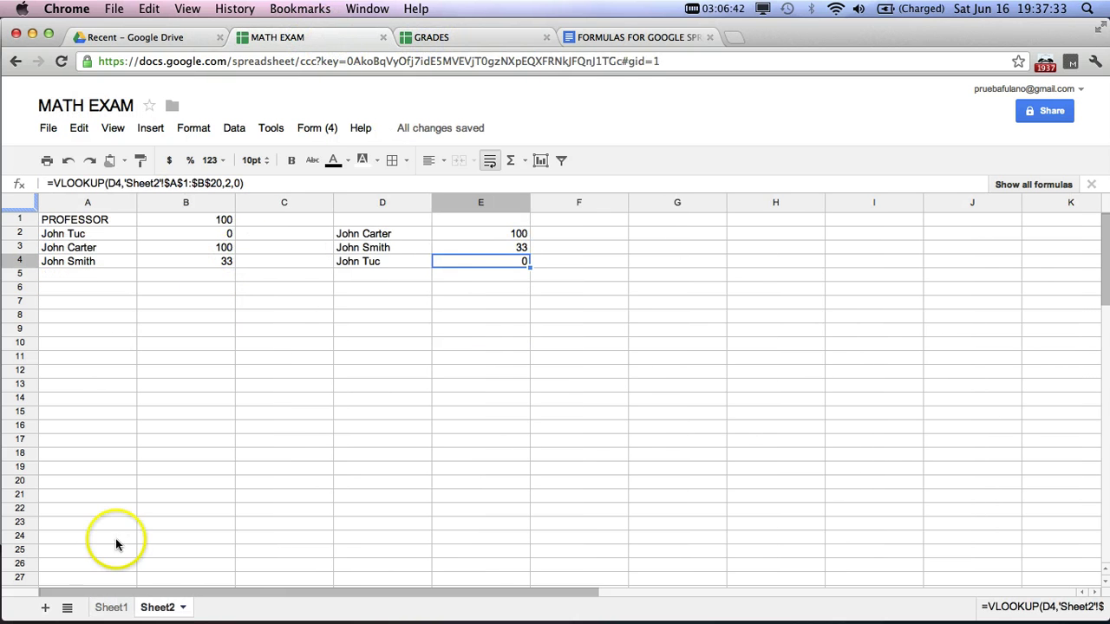
click(102, 606)
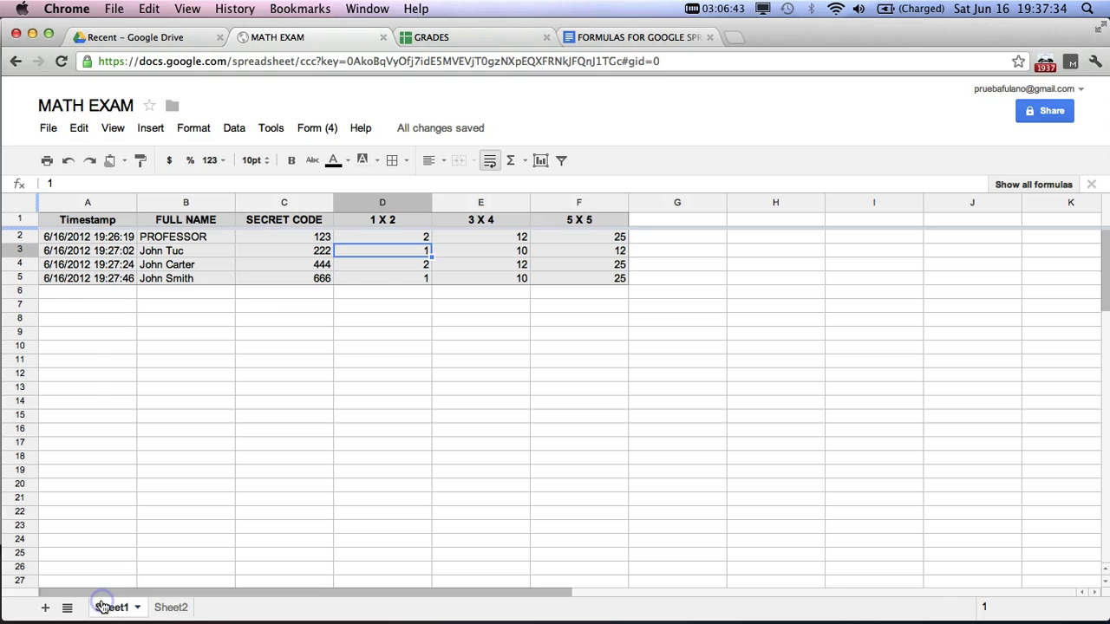
click(292, 250)
click(170, 607)
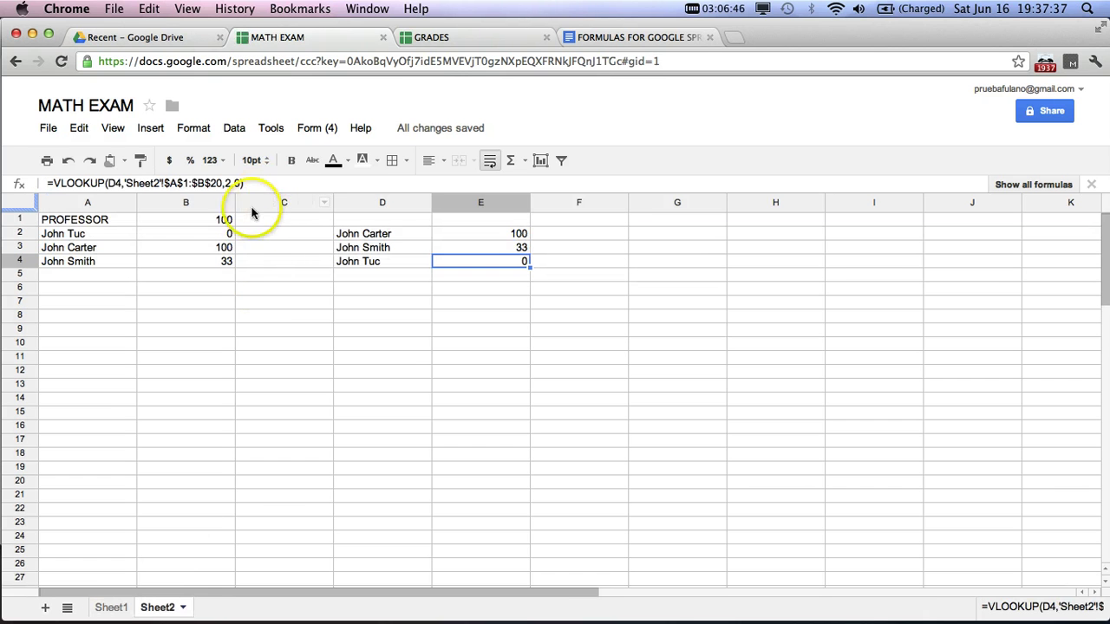
click(438, 36)
click(226, 263)
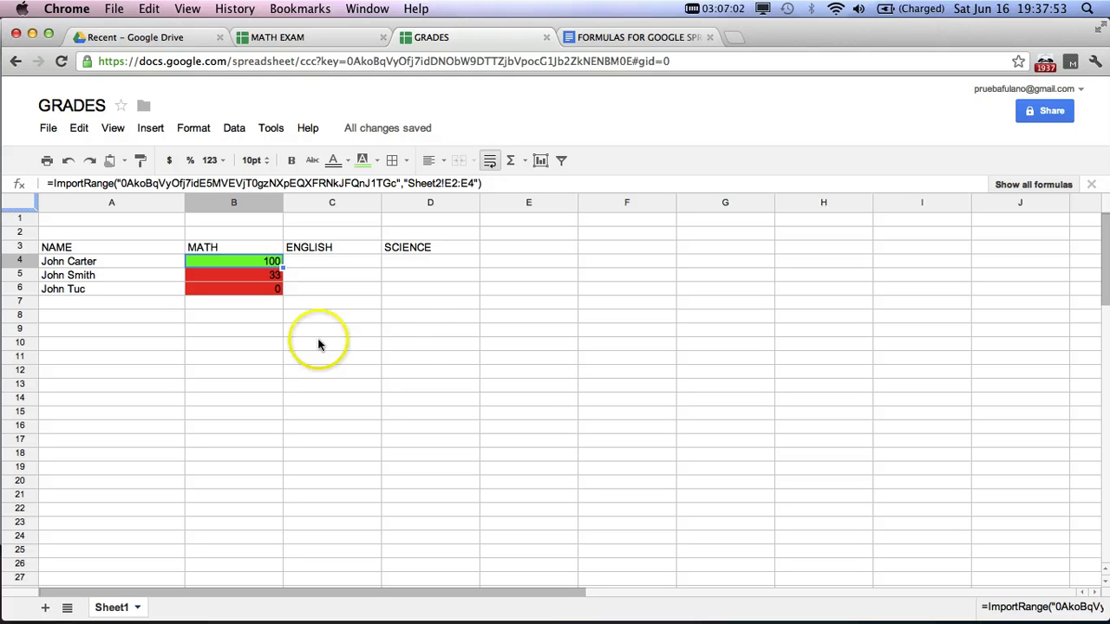
click(309, 258)
click(266, 264)
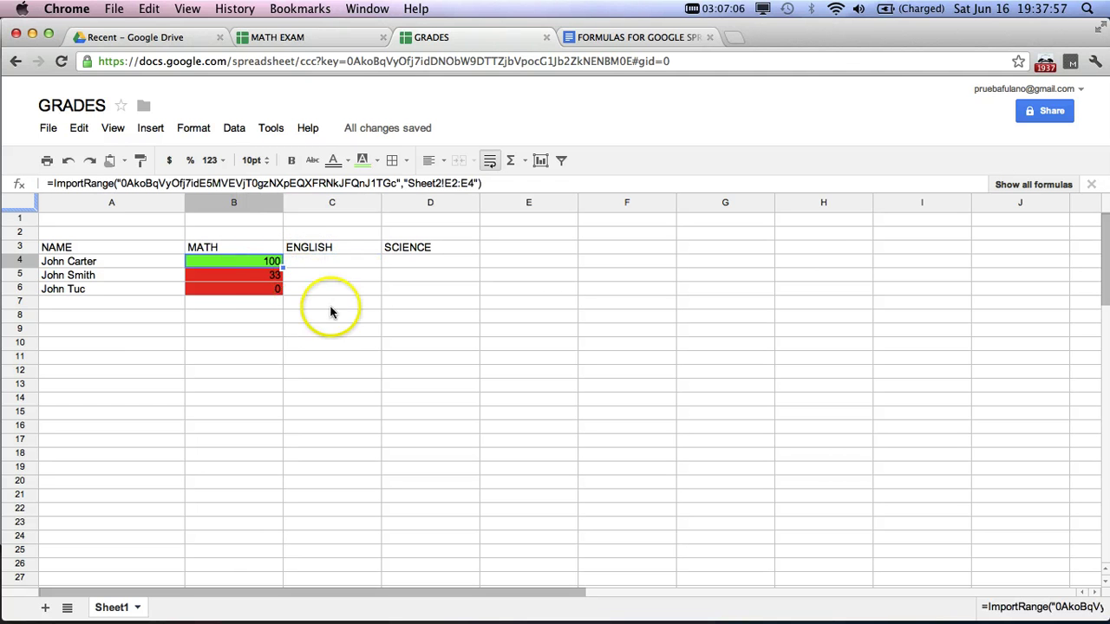
click(345, 263)
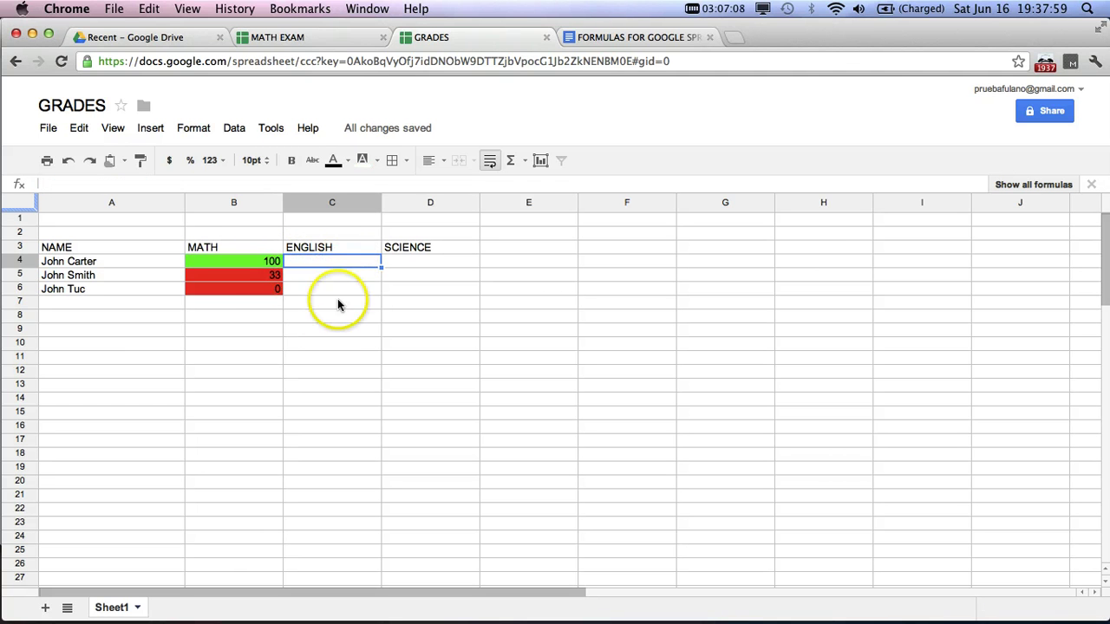